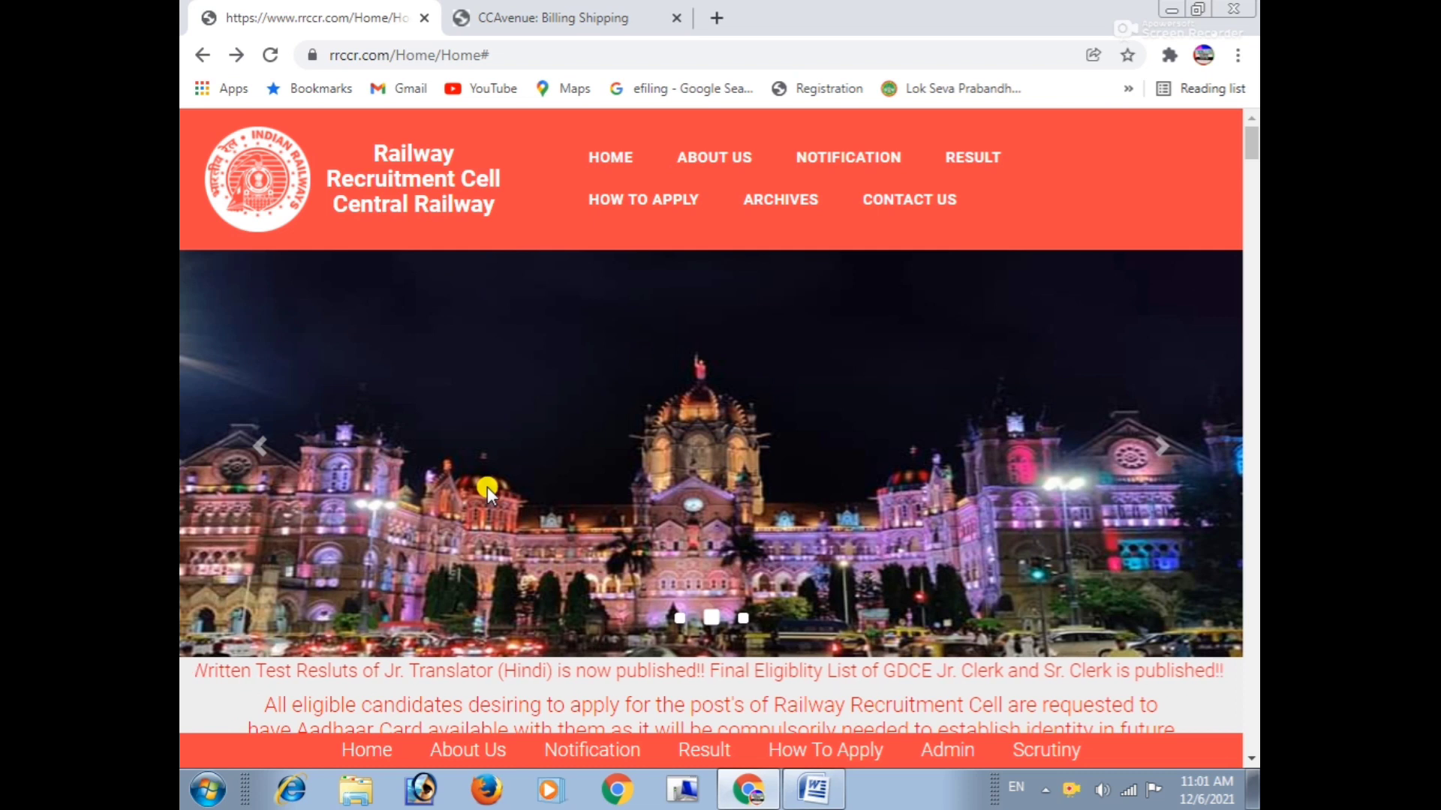
Scroll down to the Scouts and Guides quota 2021-22 box and highlight its heading and Level 1 link.
scroll(487, 486, "down", 4)
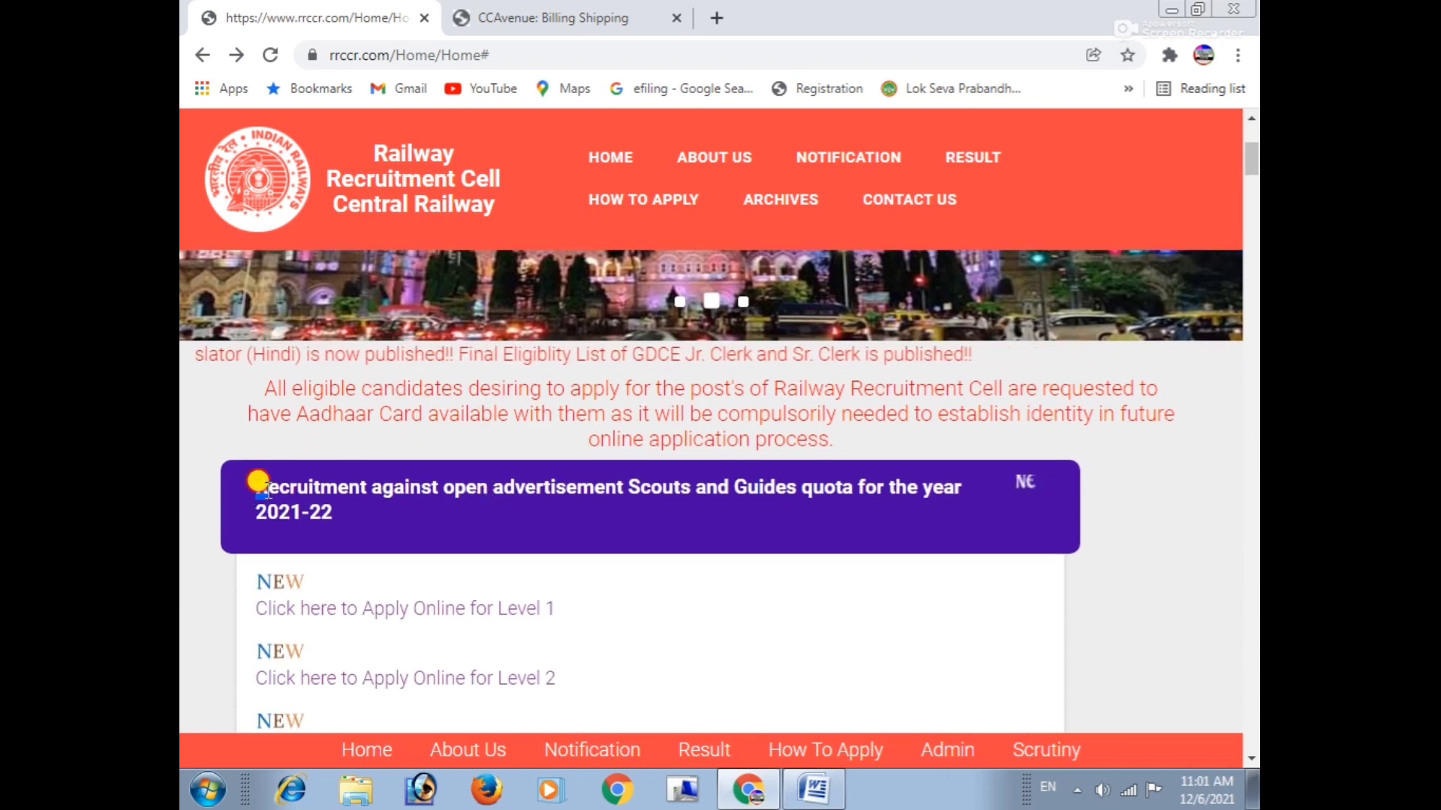
left_click_drag(256, 480, 354, 524)
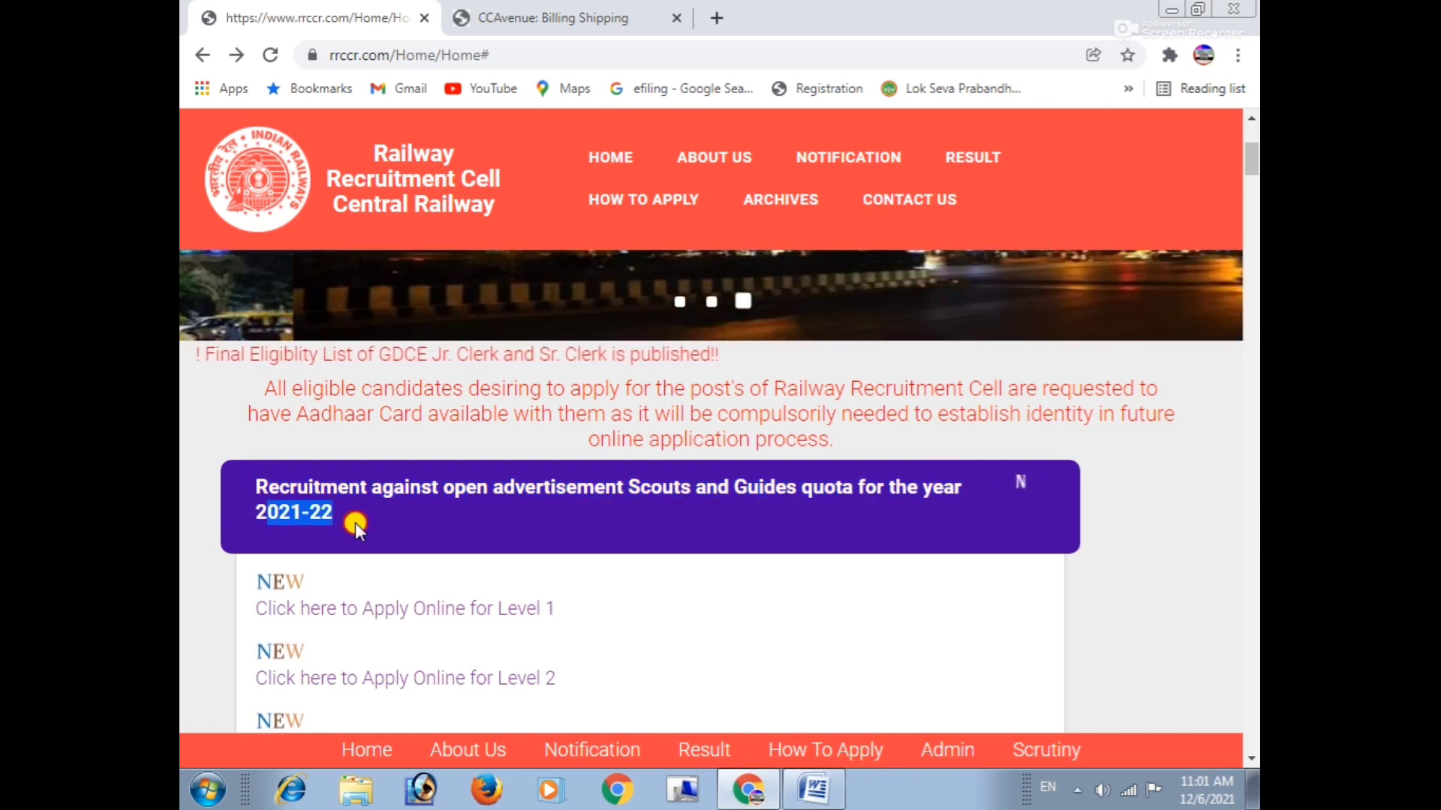
scroll(356, 522, "down", 1)
left_click_drag(250, 472, 583, 516)
scroll(583, 516, "down", 1)
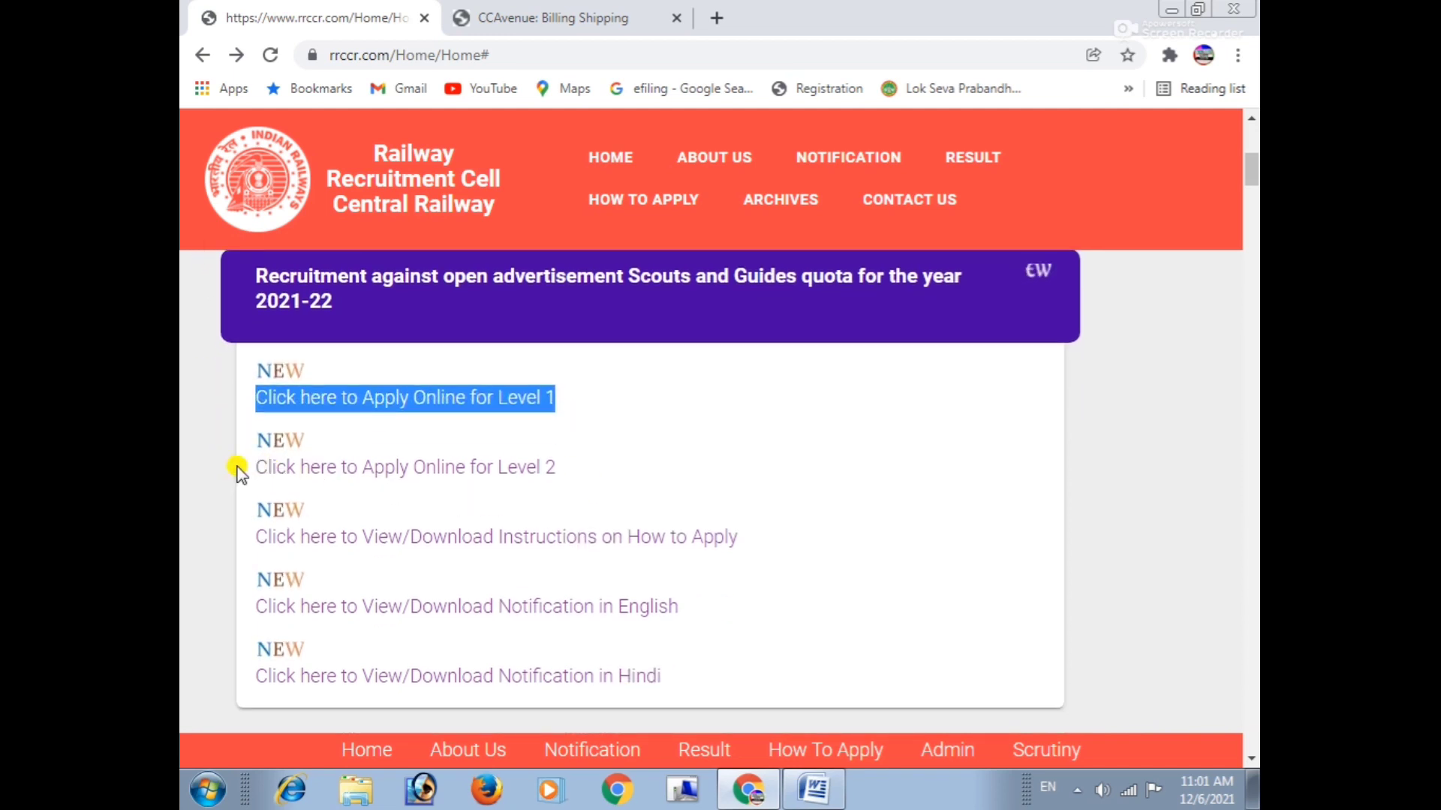
left_click_drag(237, 469, 582, 476)
scroll(582, 476, "down", 1)
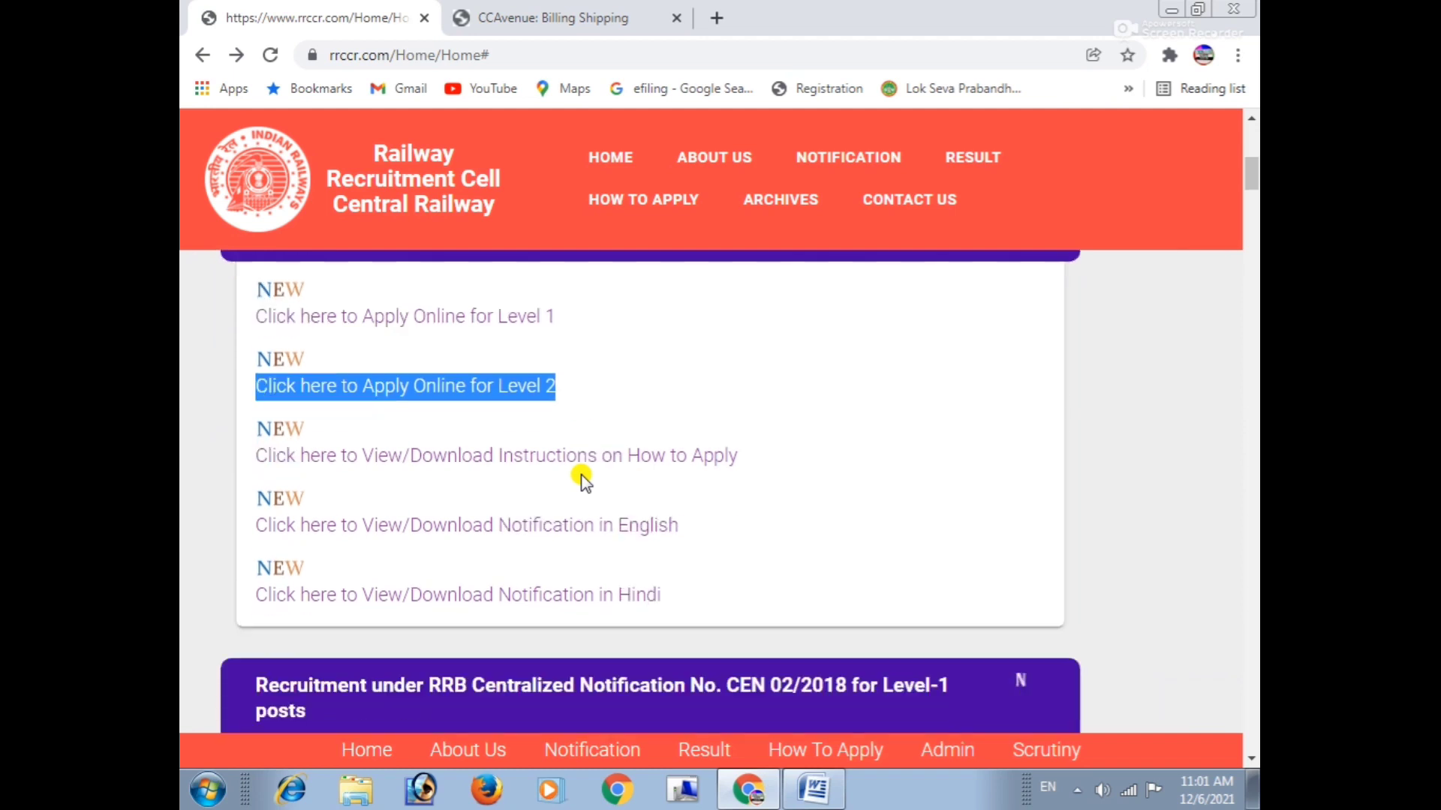
scroll(581, 475, "down", 1)
left_click_drag(244, 428, 724, 434)
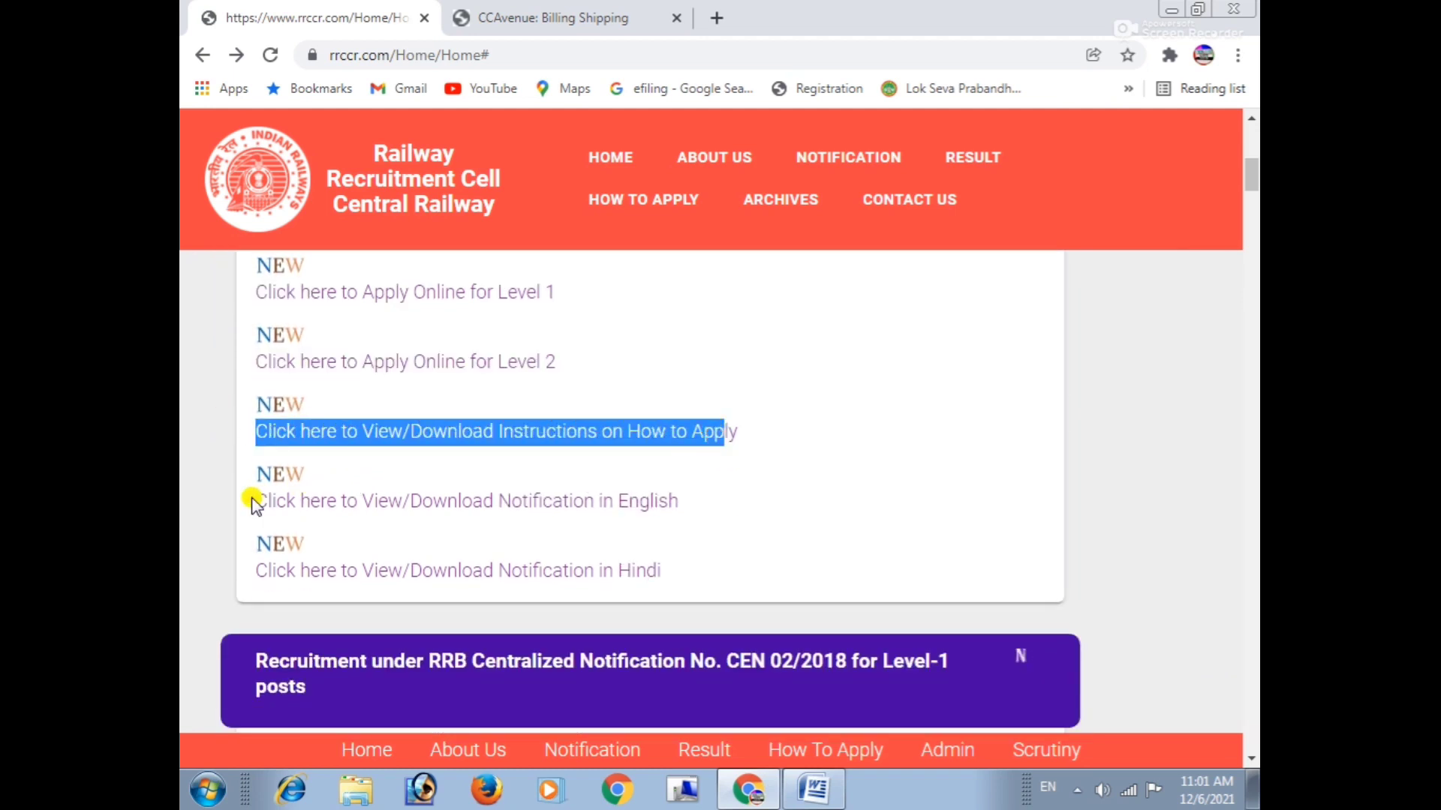
Highlight the English and Hindi notification links and the Level 1 application link.
left_click_drag(254, 503, 714, 502)
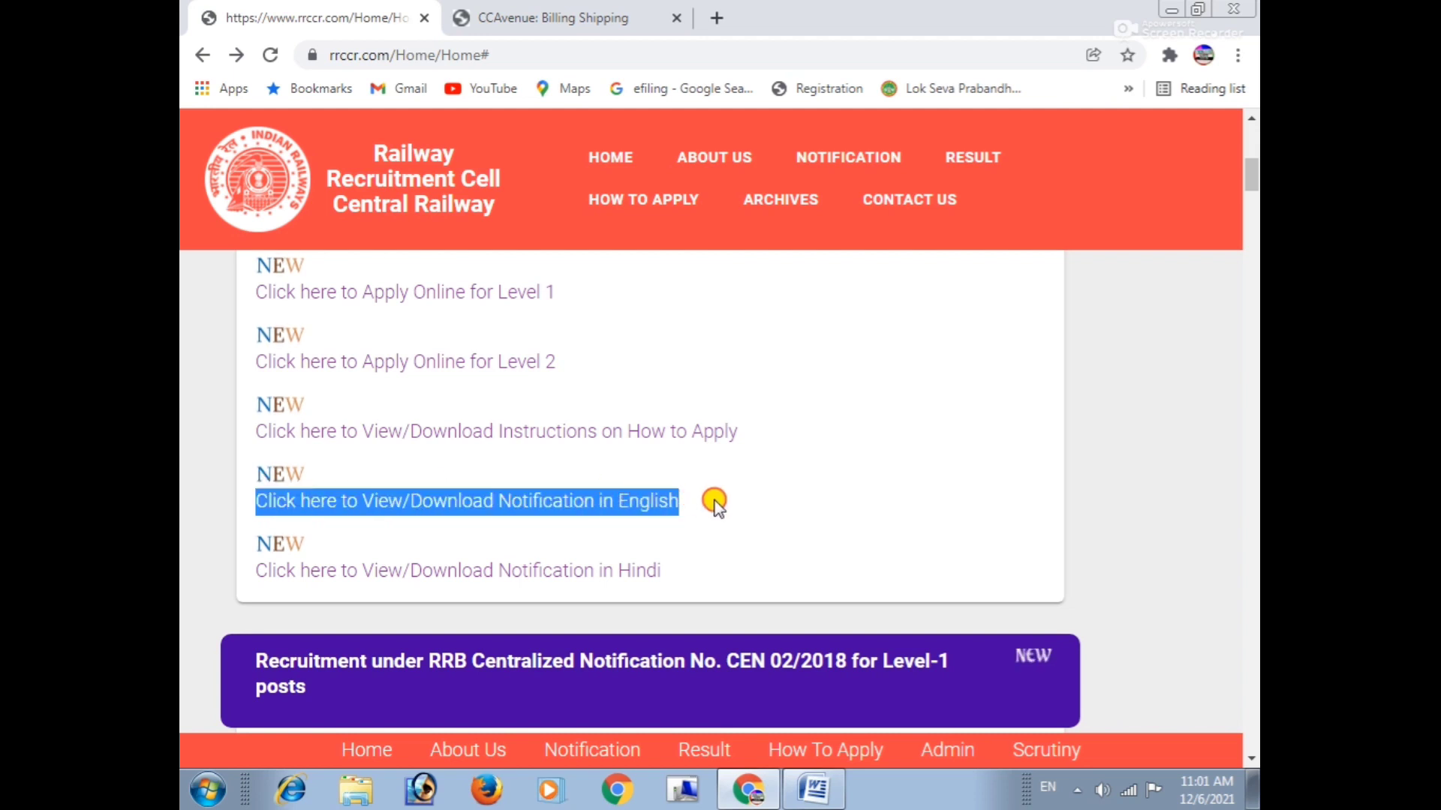
left_click(253, 569)
left_click_drag(253, 569, 640, 561)
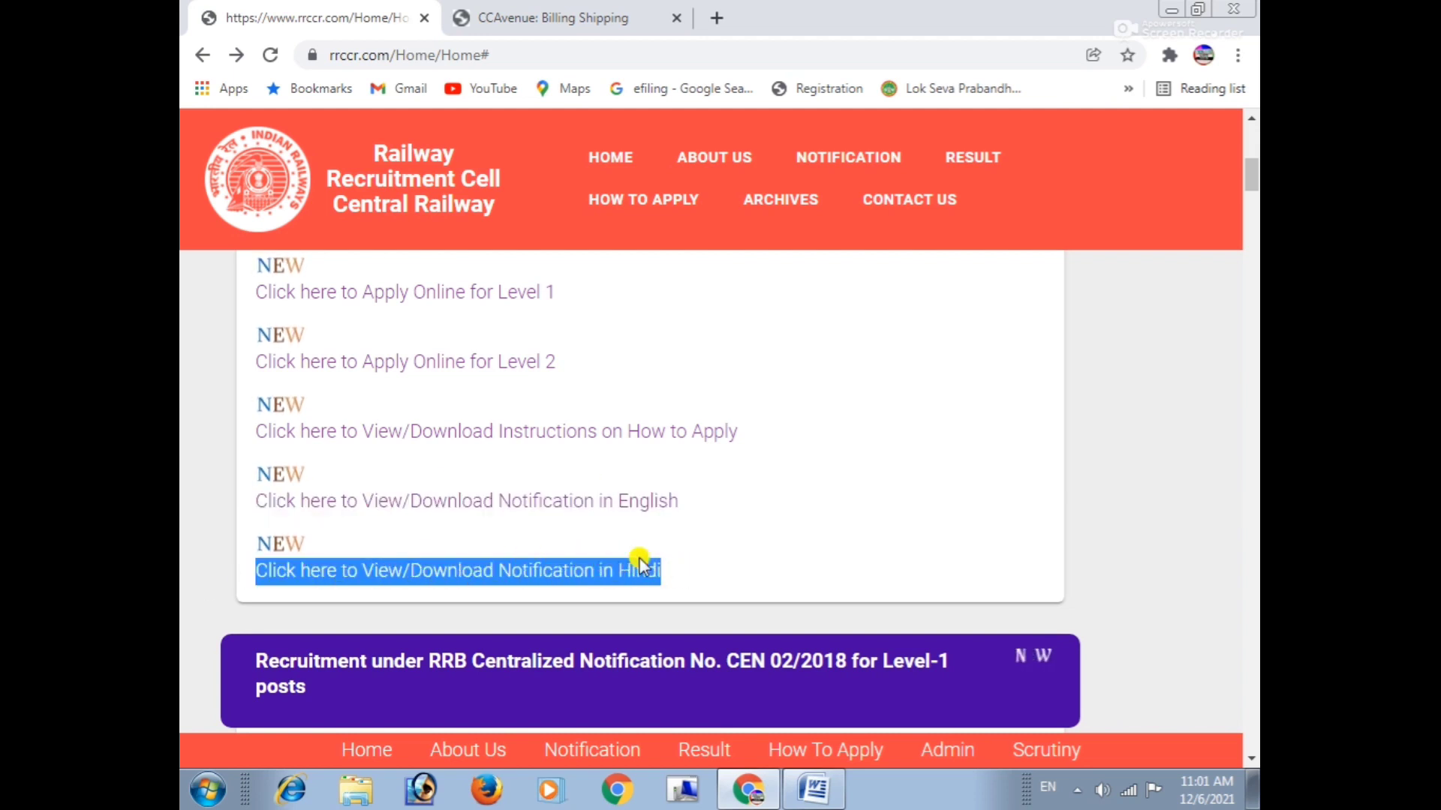
left_click(411, 456)
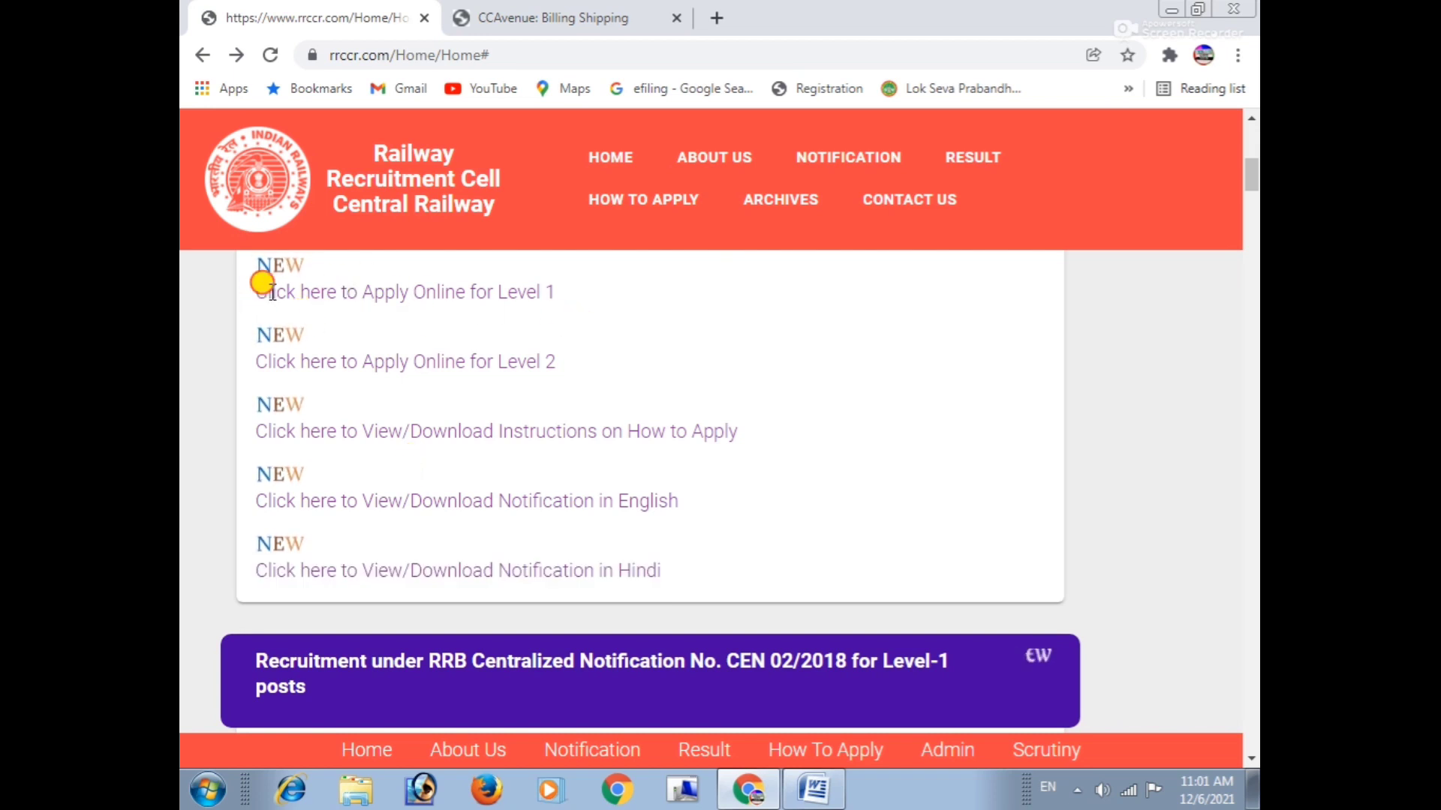
left_click_drag(259, 292, 434, 325)
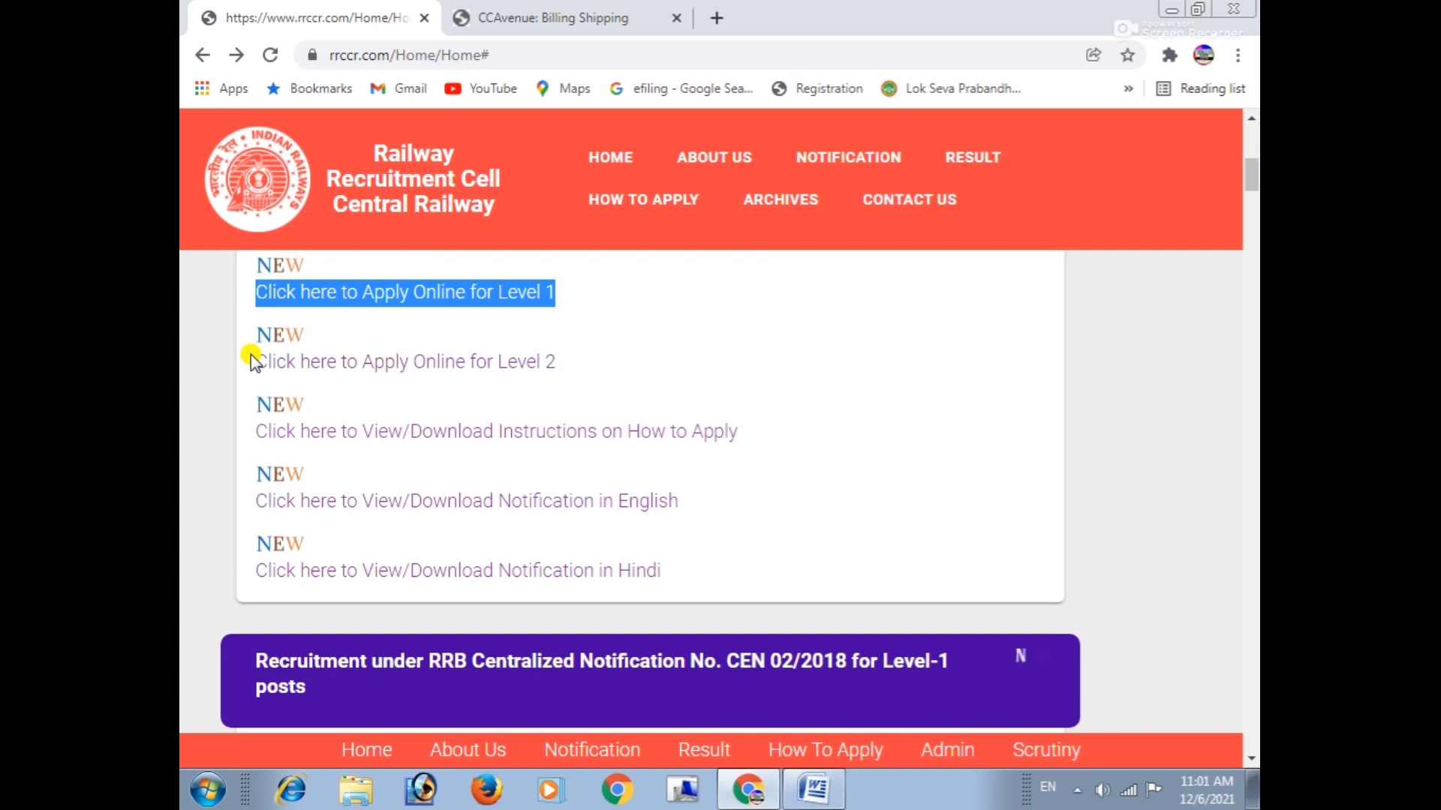
left_click(358, 325)
Open the Level 1 online application page and highlight its banner text.
left_click(345, 293)
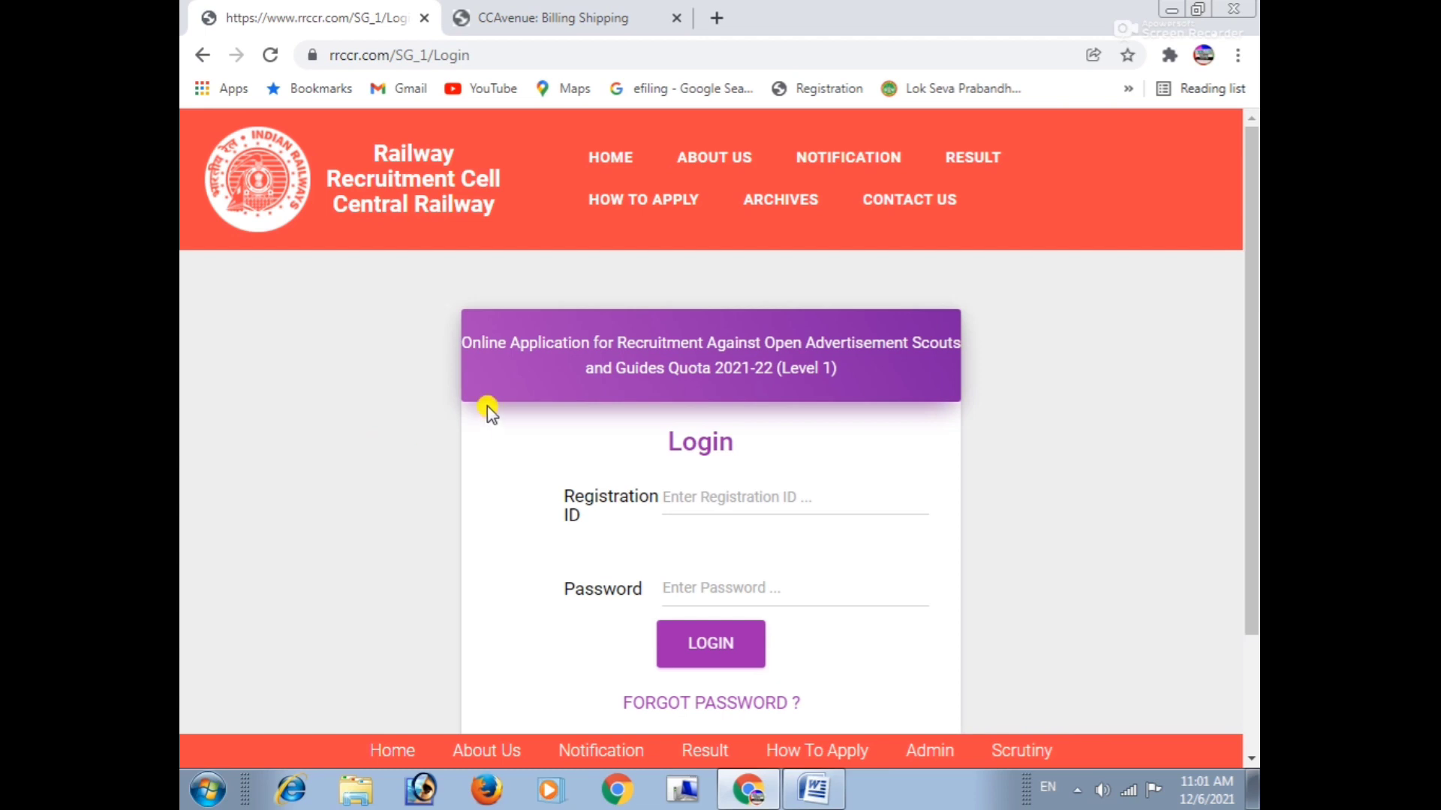
left_click_drag(462, 339, 911, 337)
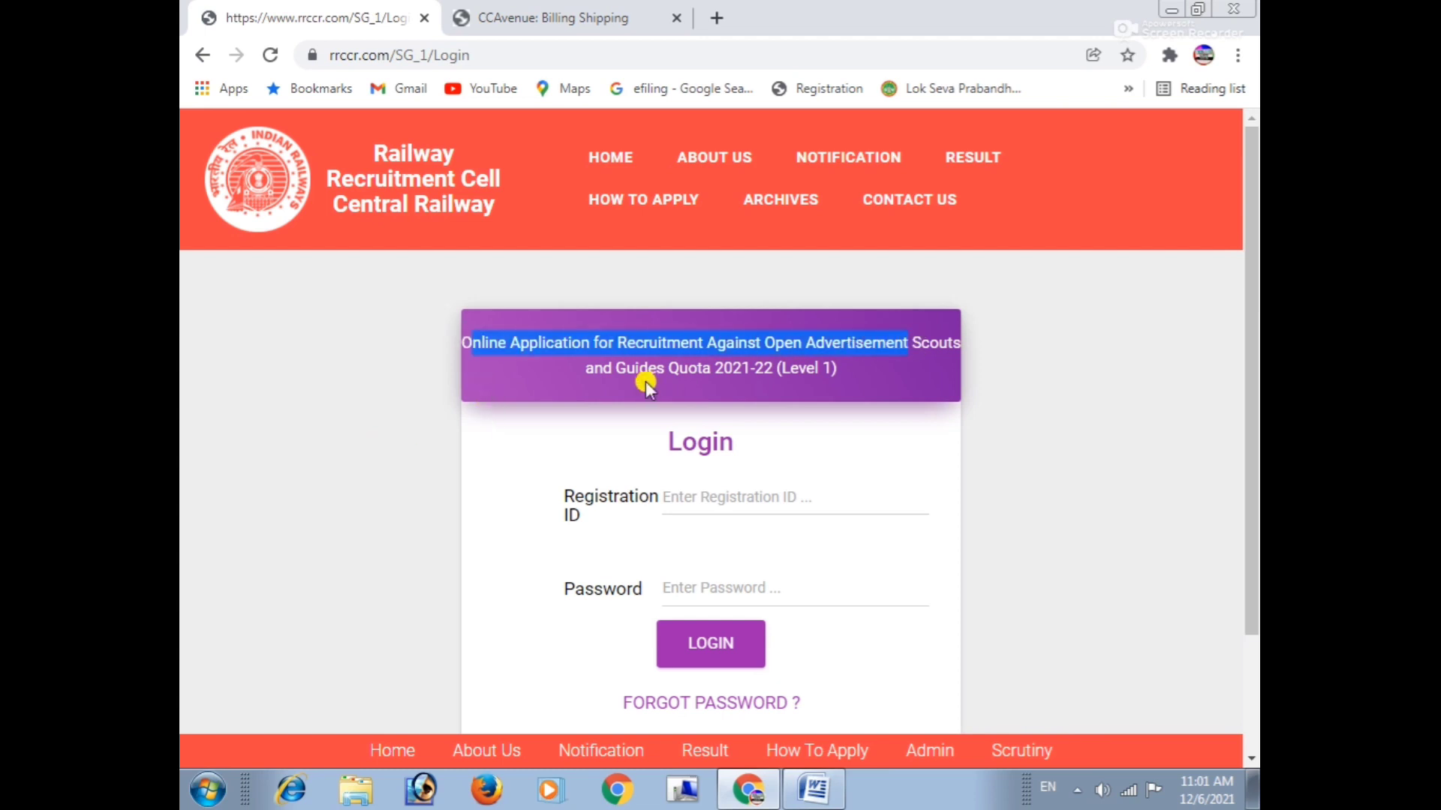
left_click_drag(594, 368, 858, 379)
scroll(858, 379, "down", 1)
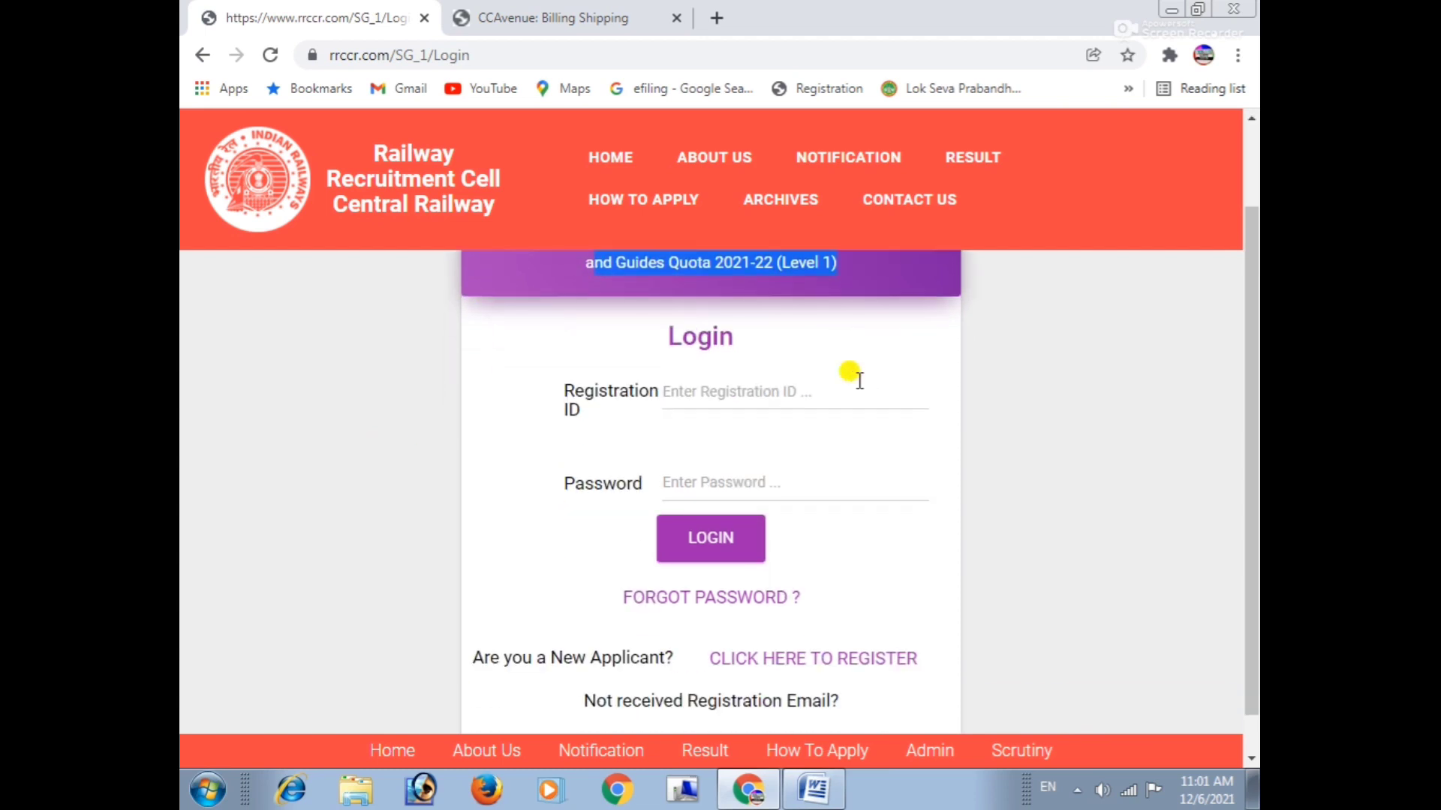
left_click(646, 357)
Point out the Login heading and scroll down to the New Applicant registration question.
left_click_drag(734, 338, 721, 344)
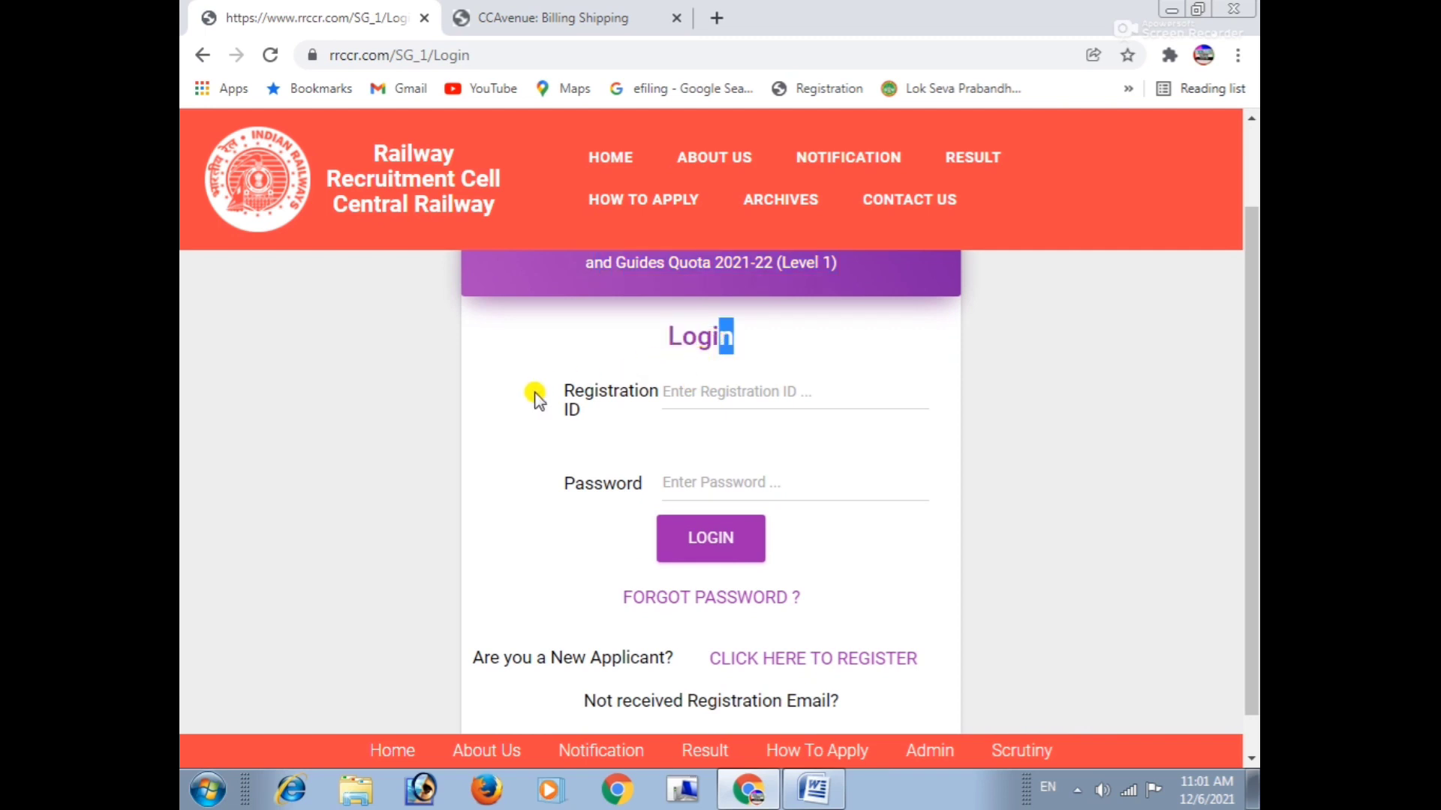
left_click(559, 431)
left_click_drag(537, 480, 574, 482)
scroll(724, 528, "down", 1)
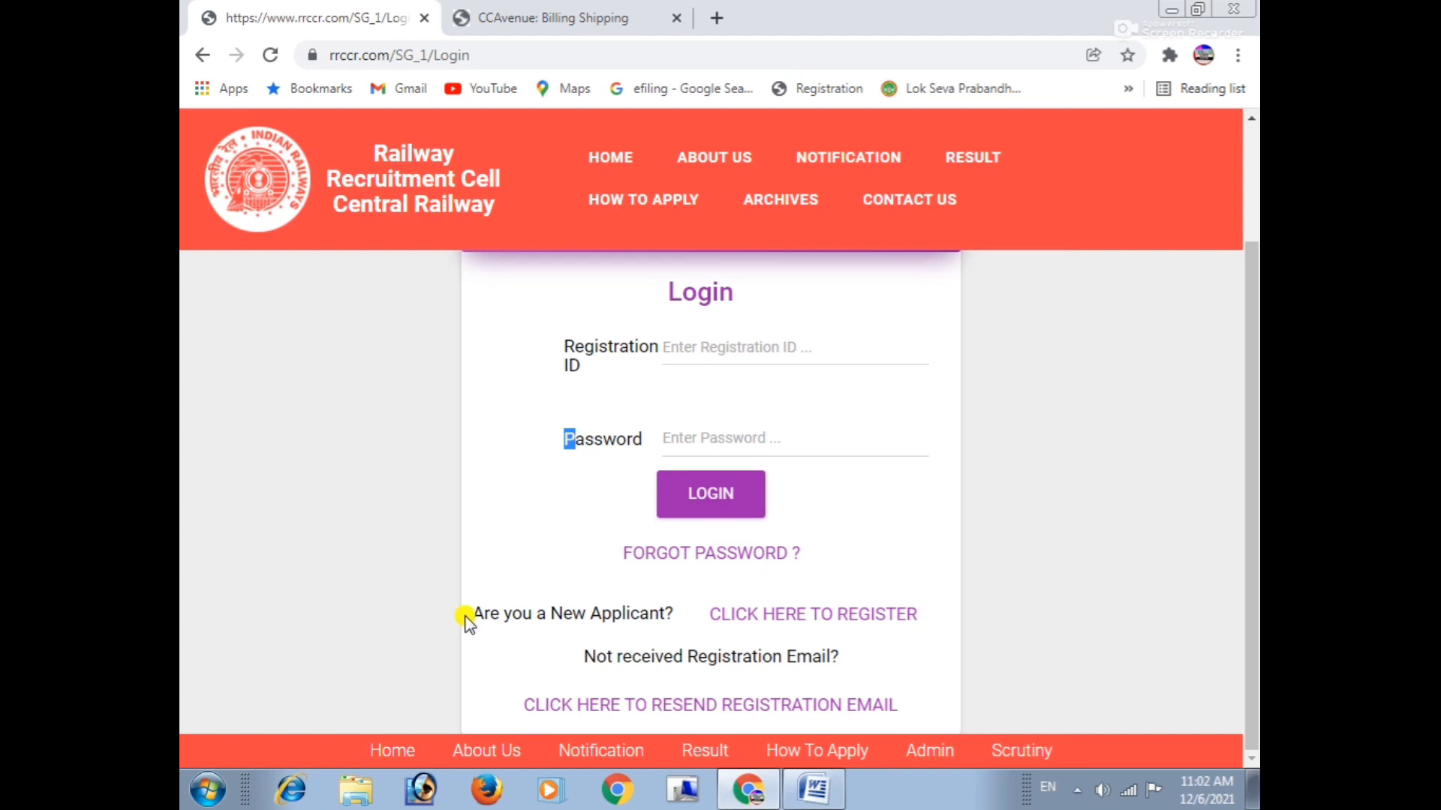
left_click_drag(474, 622, 634, 632)
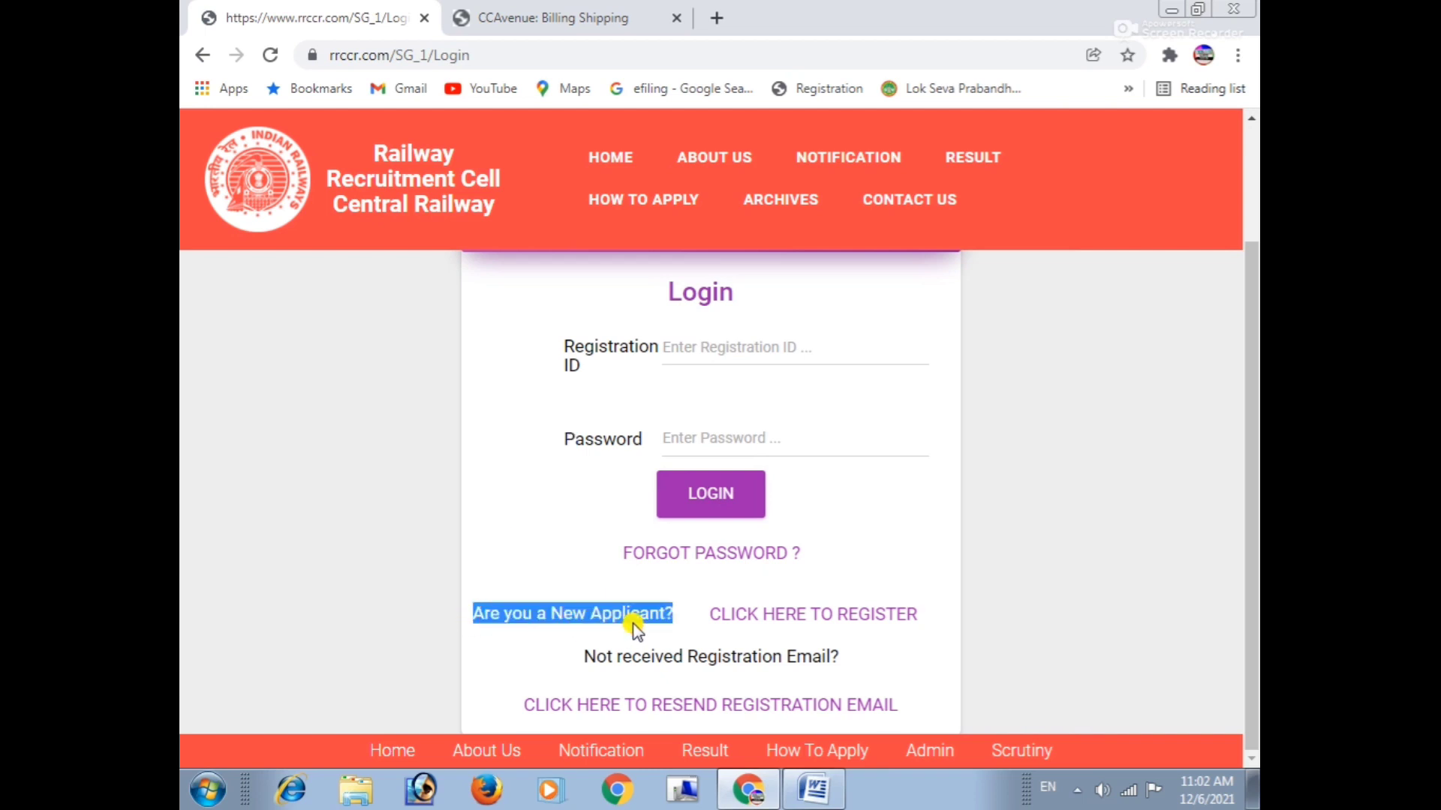
left_click(635, 630)
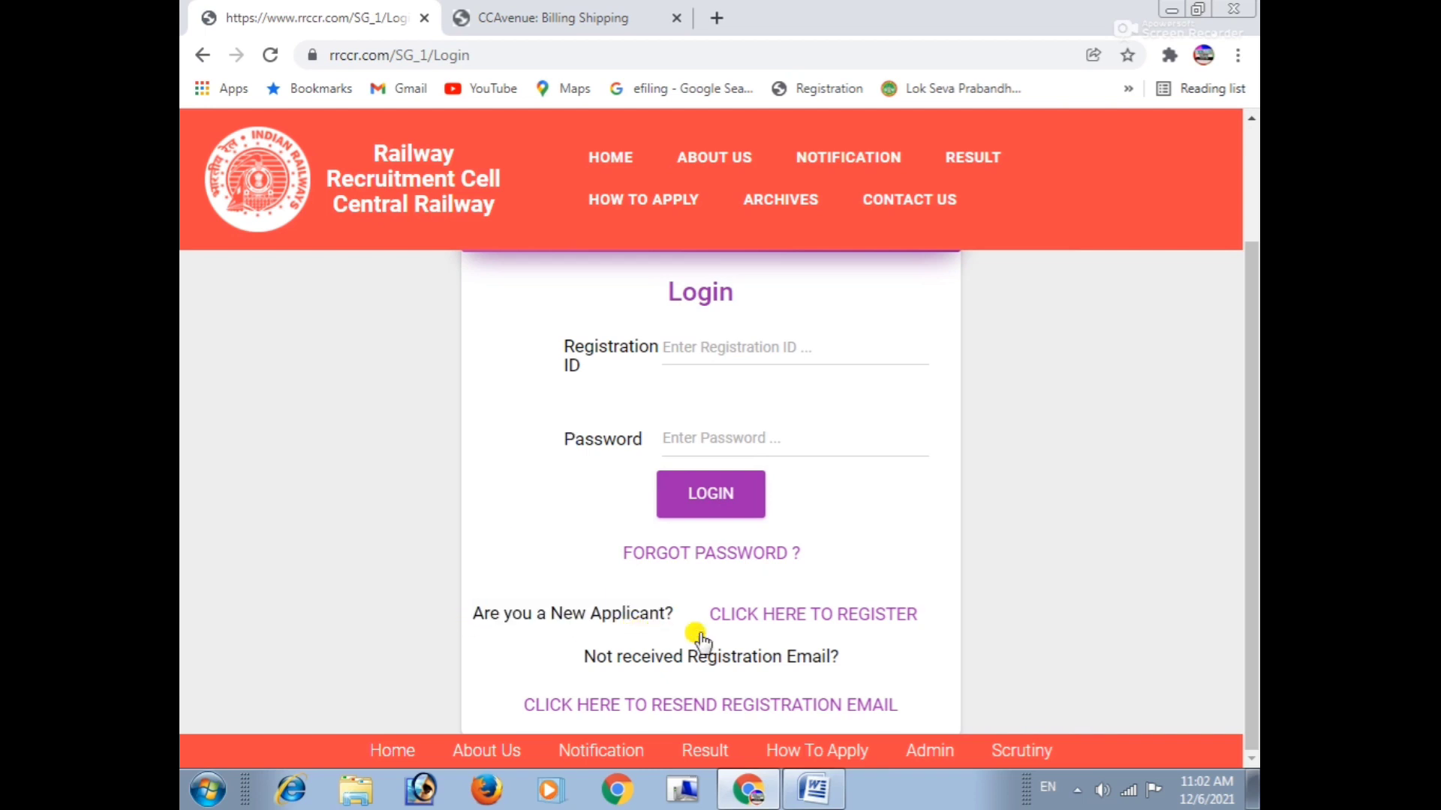
Open the new-applicant Registration Form and highlight its heading.
left_click(861, 617)
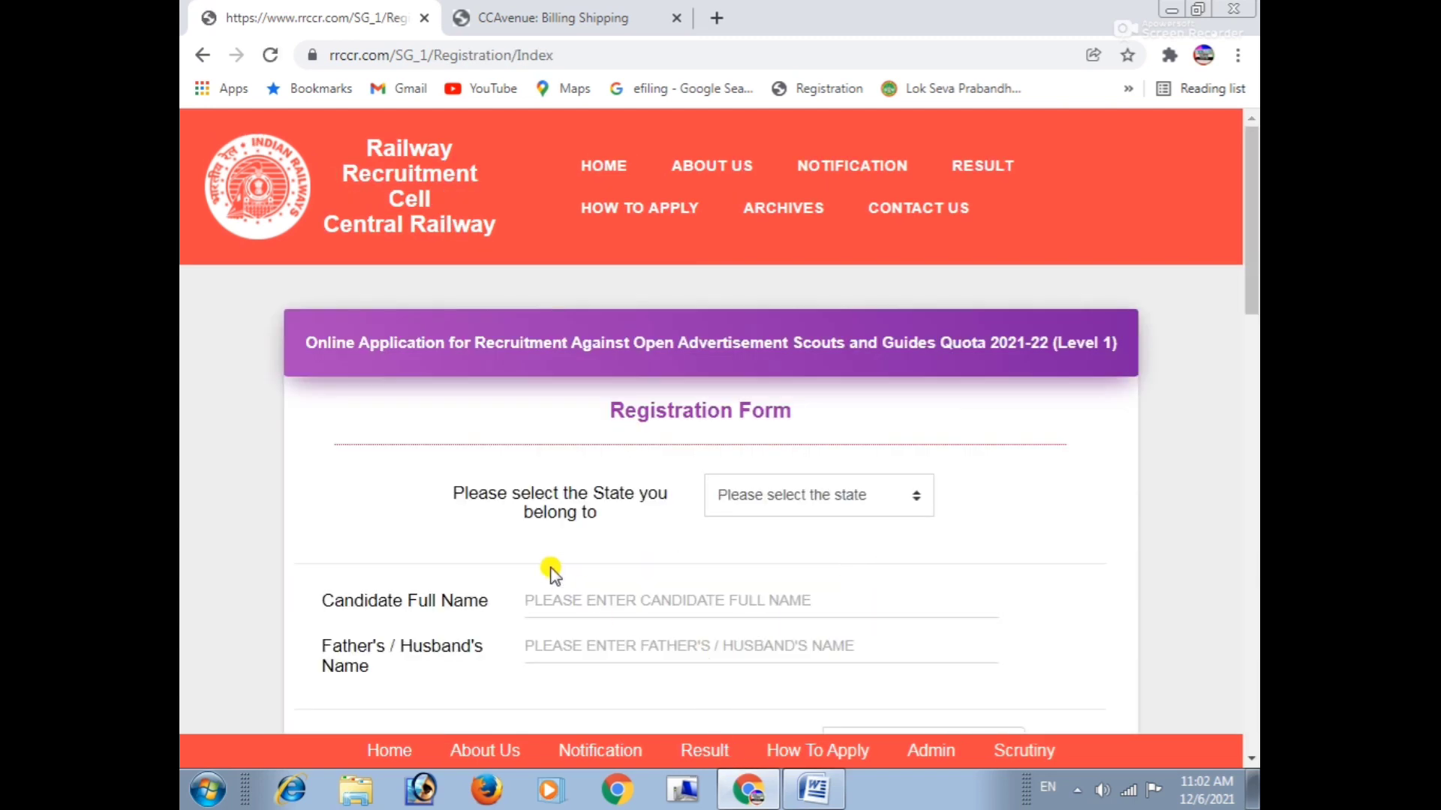
left_click_drag(605, 411, 909, 408)
scroll(817, 412, "down", 3)
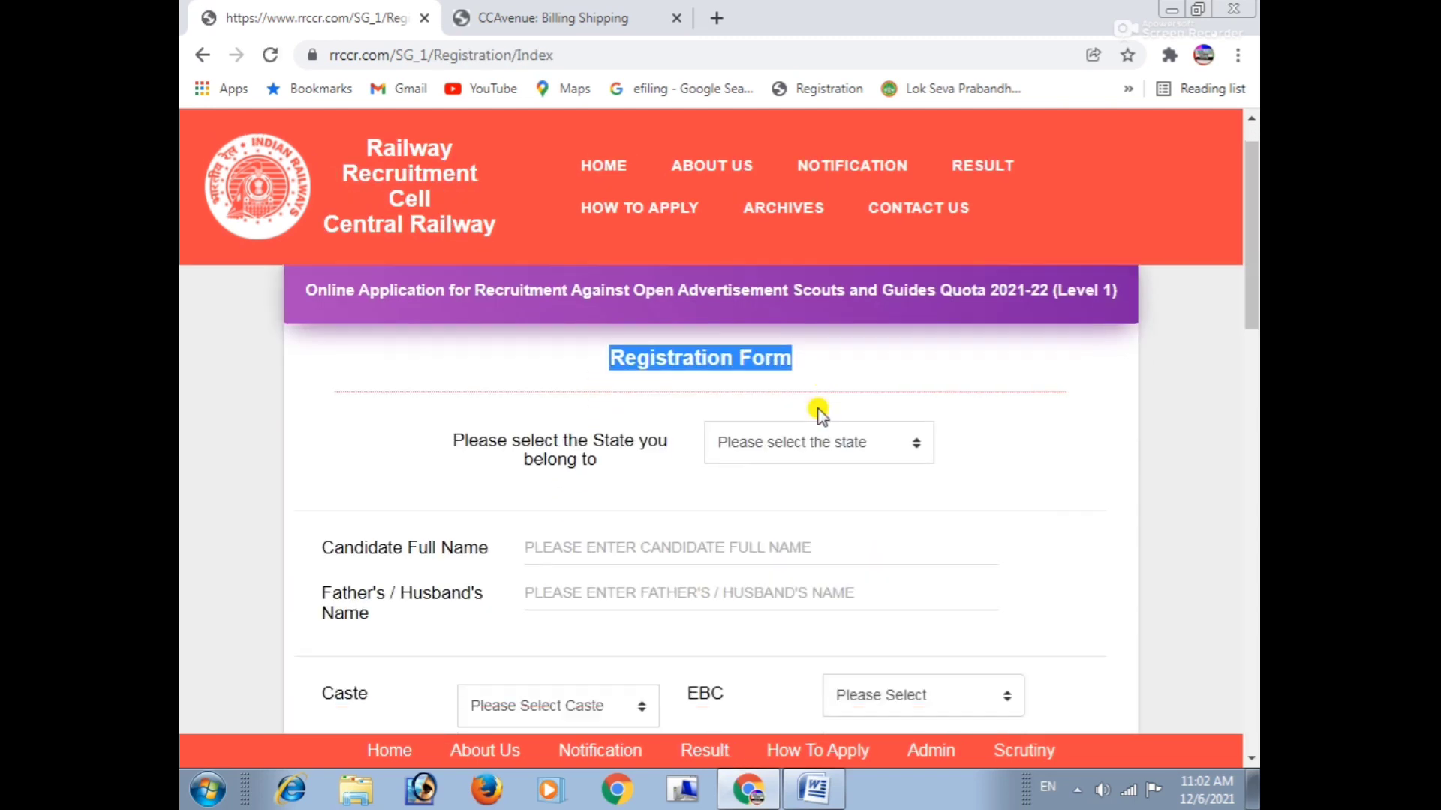
scroll(819, 407, "up", 1)
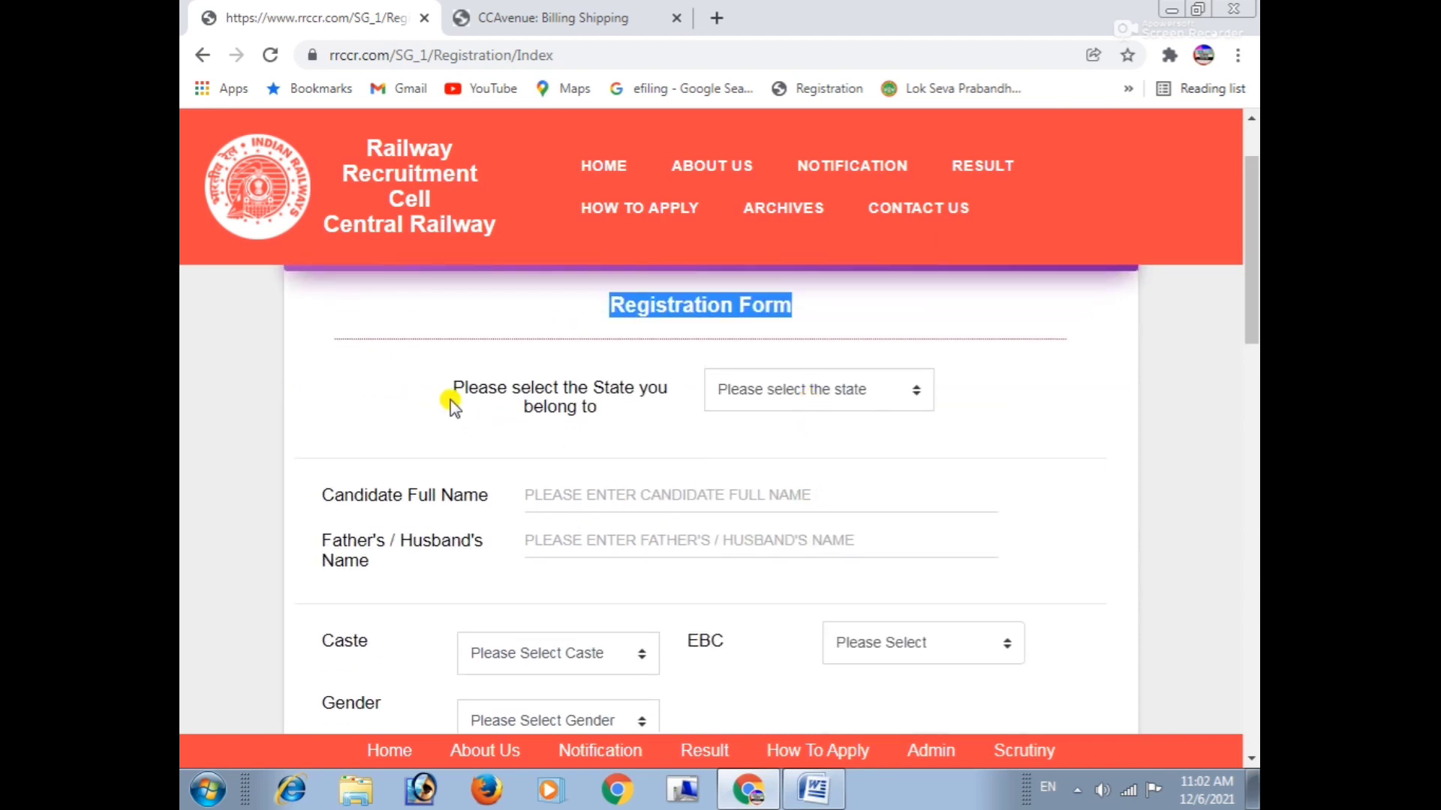
left_click(454, 396)
Choose MADHYA PRADESH as the home state and place the cursor in the Aadhar Card Number field.
left_click_drag(593, 394, 627, 412)
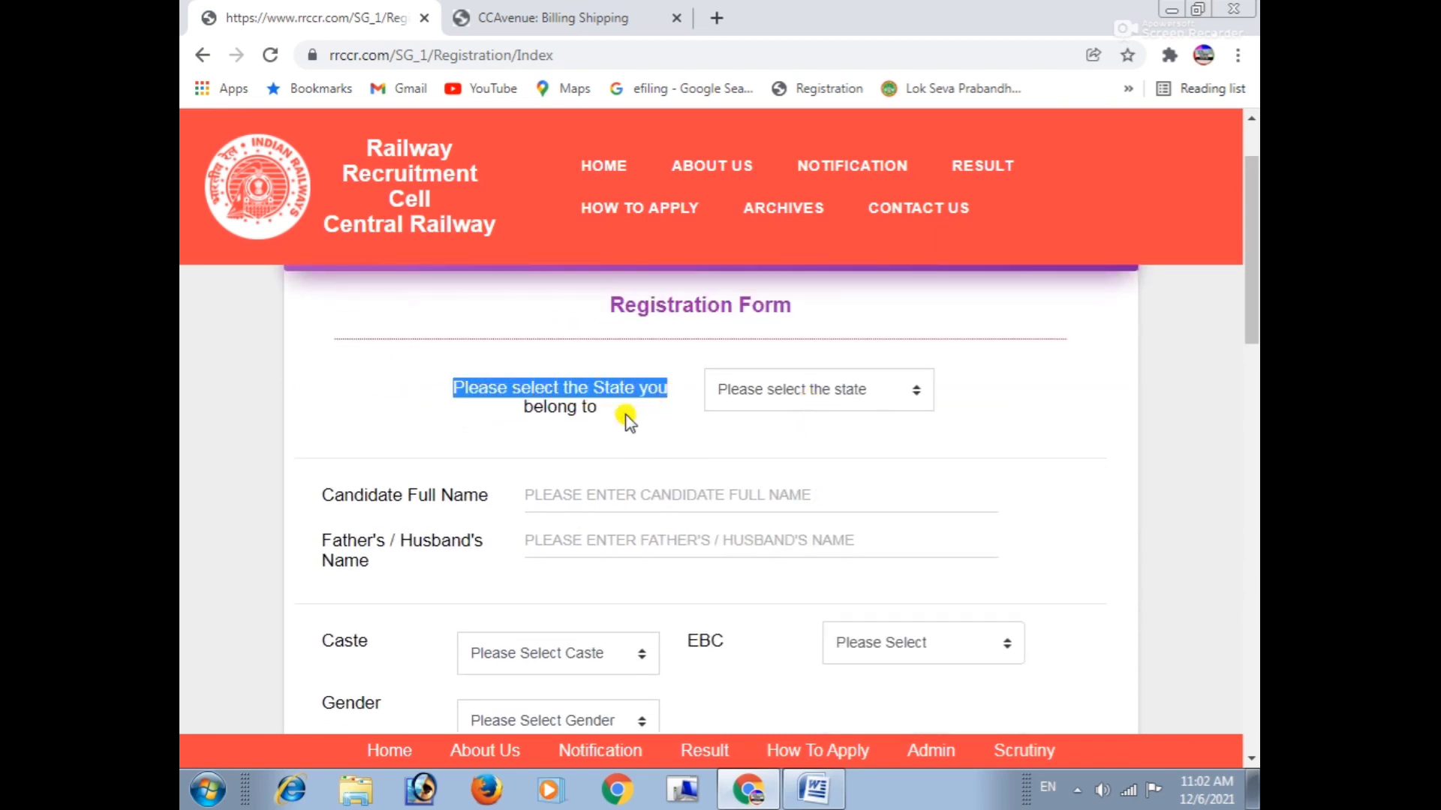
left_click_drag(517, 415, 679, 417)
left_click(762, 392)
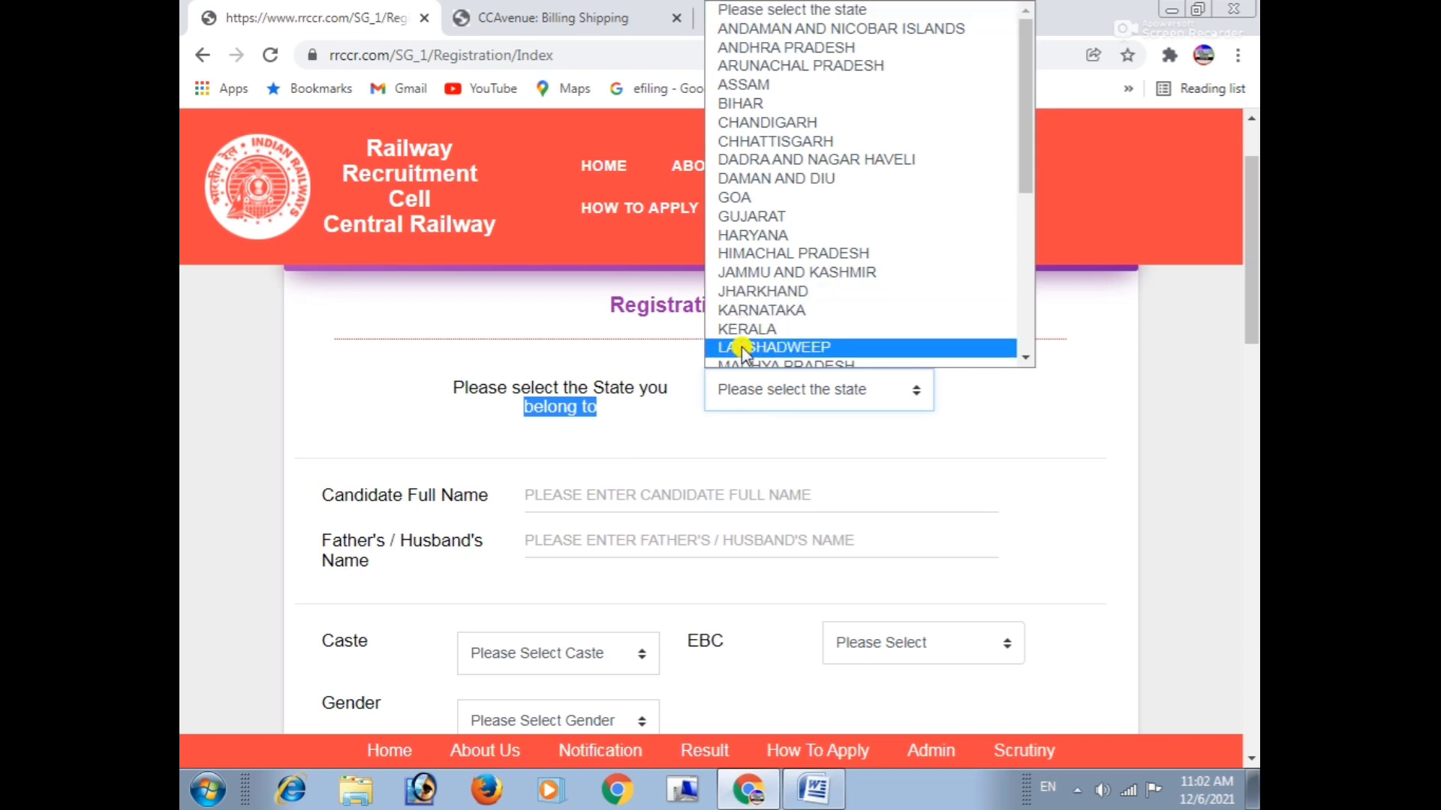
scroll(741, 345, "down", 4)
left_click(752, 164)
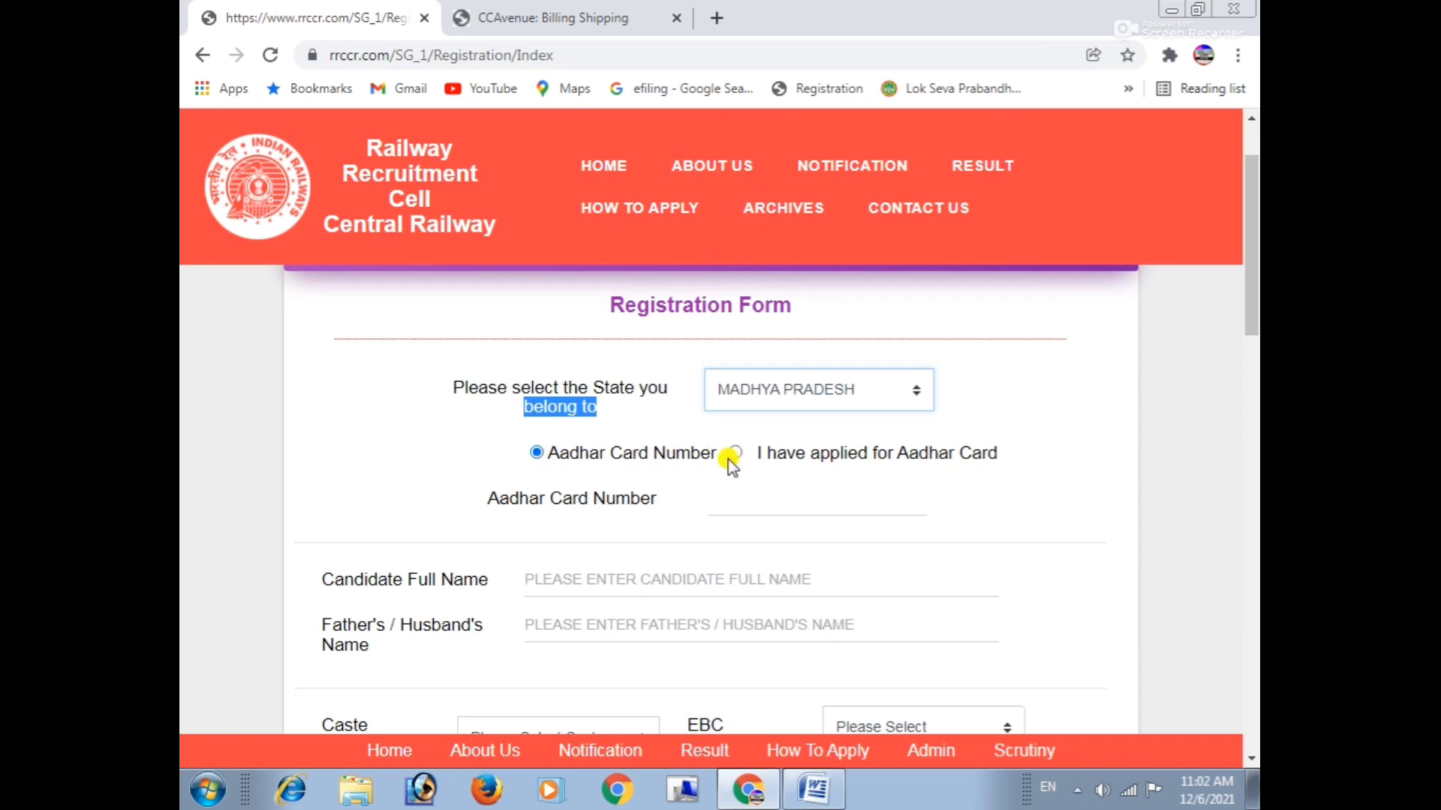
scroll(731, 461, "down", 1)
left_click_drag(589, 347, 676, 348)
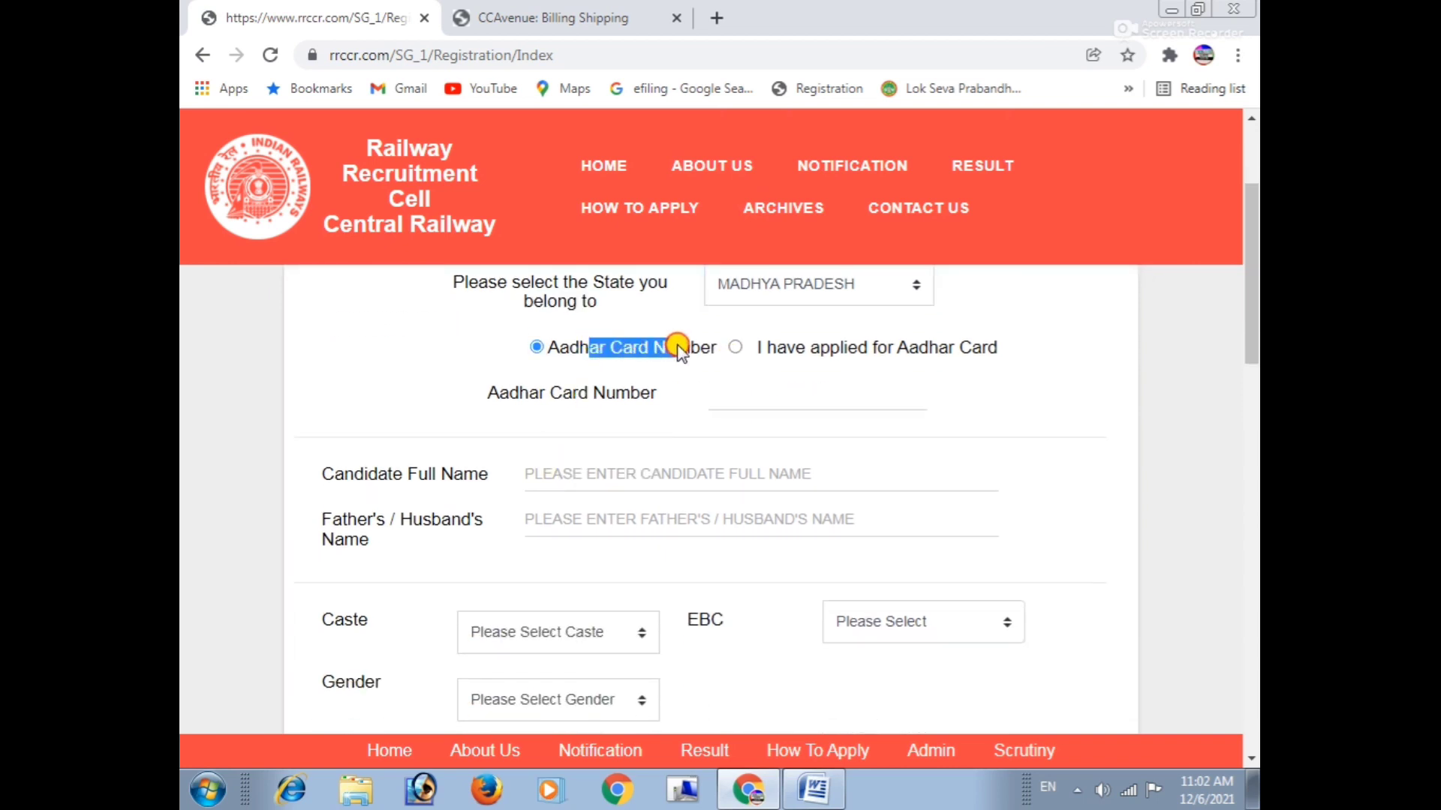
left_click(733, 397)
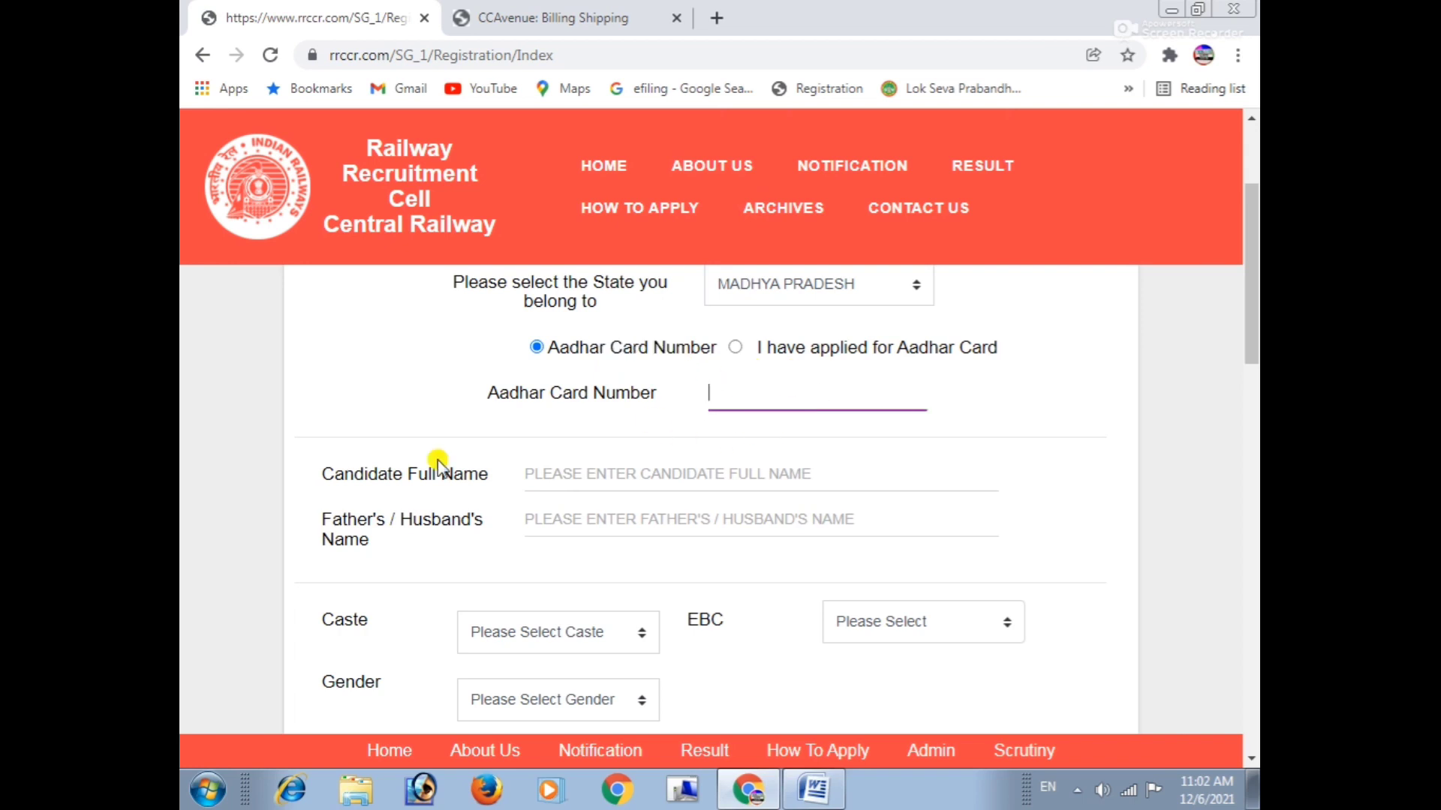
left_click_drag(322, 475, 521, 466)
Review the Father's/Husband's Name field and the Caste and EBC choices, leaving them unset.
scroll(418, 455, "down", 1)
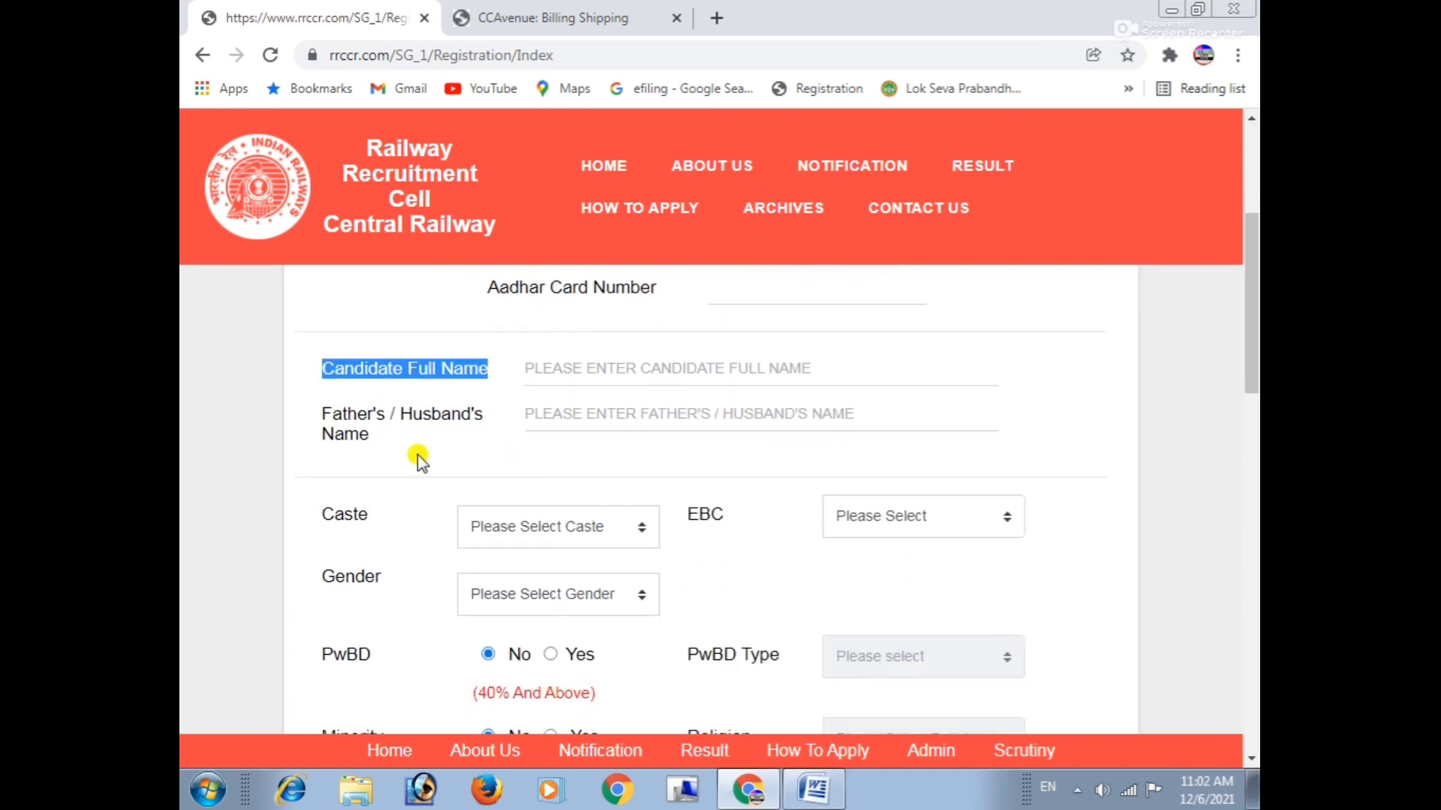
left_click_drag(318, 412, 494, 425)
scroll(497, 420, "down", 1)
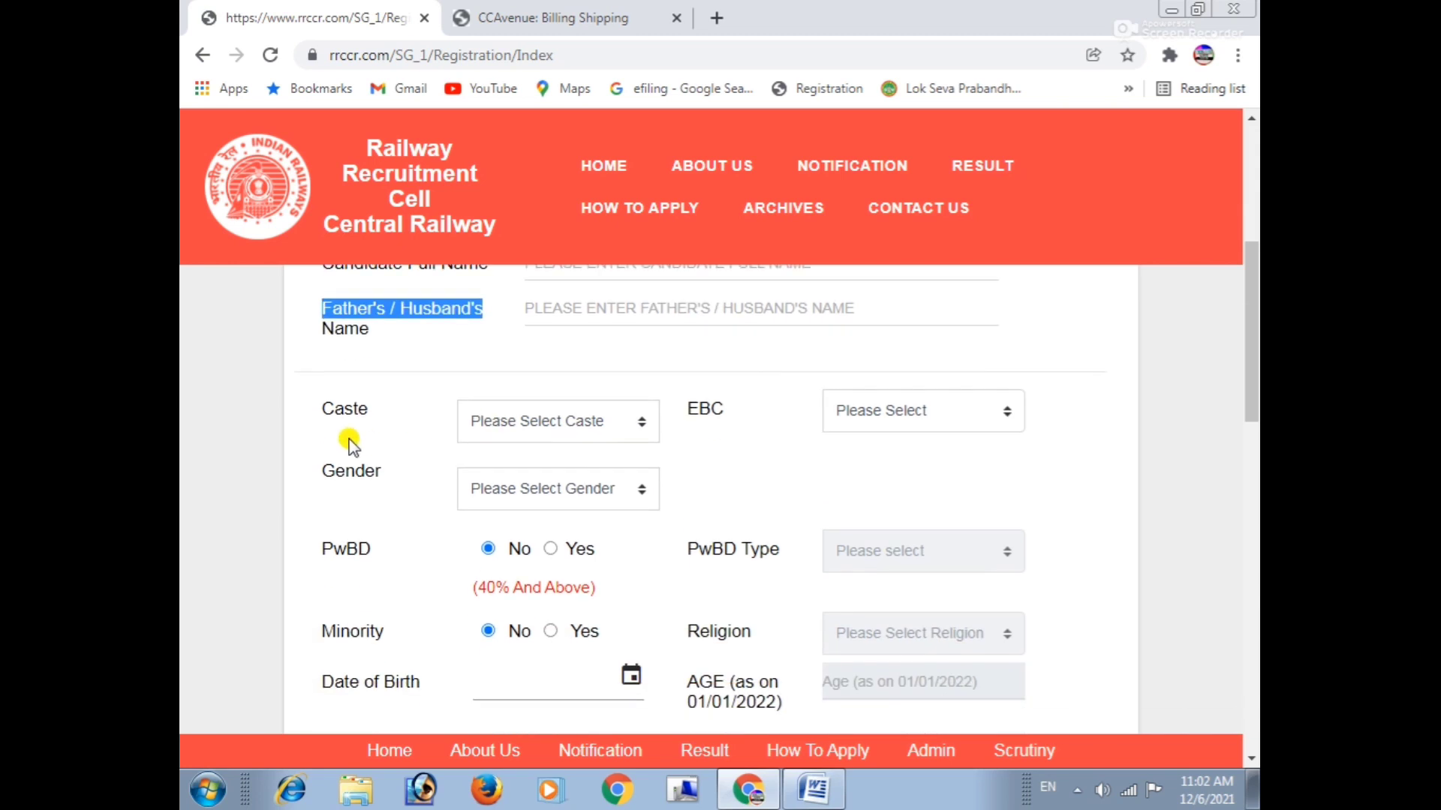
left_click_drag(321, 409, 572, 428)
left_click(565, 434)
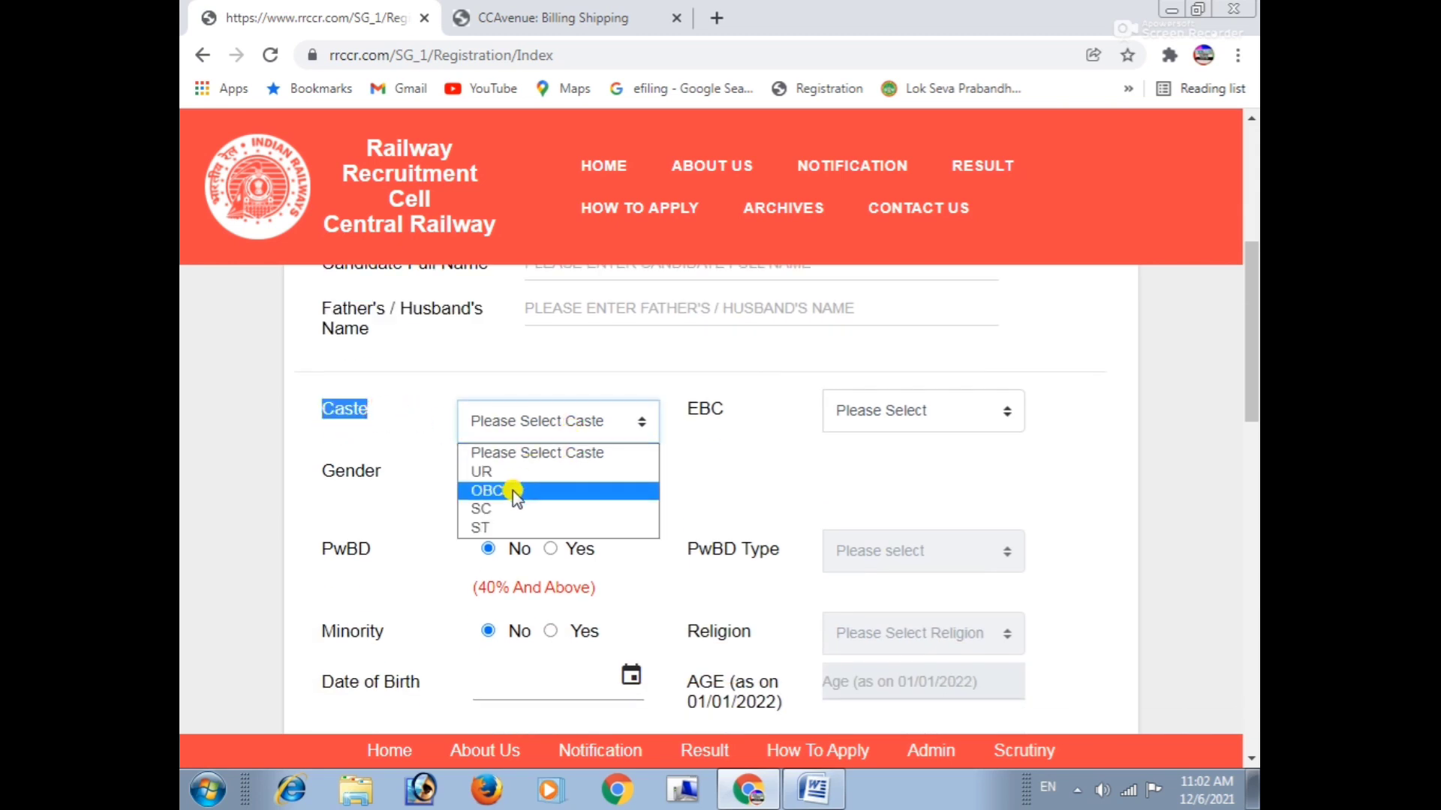
left_click(718, 456)
left_click(934, 411)
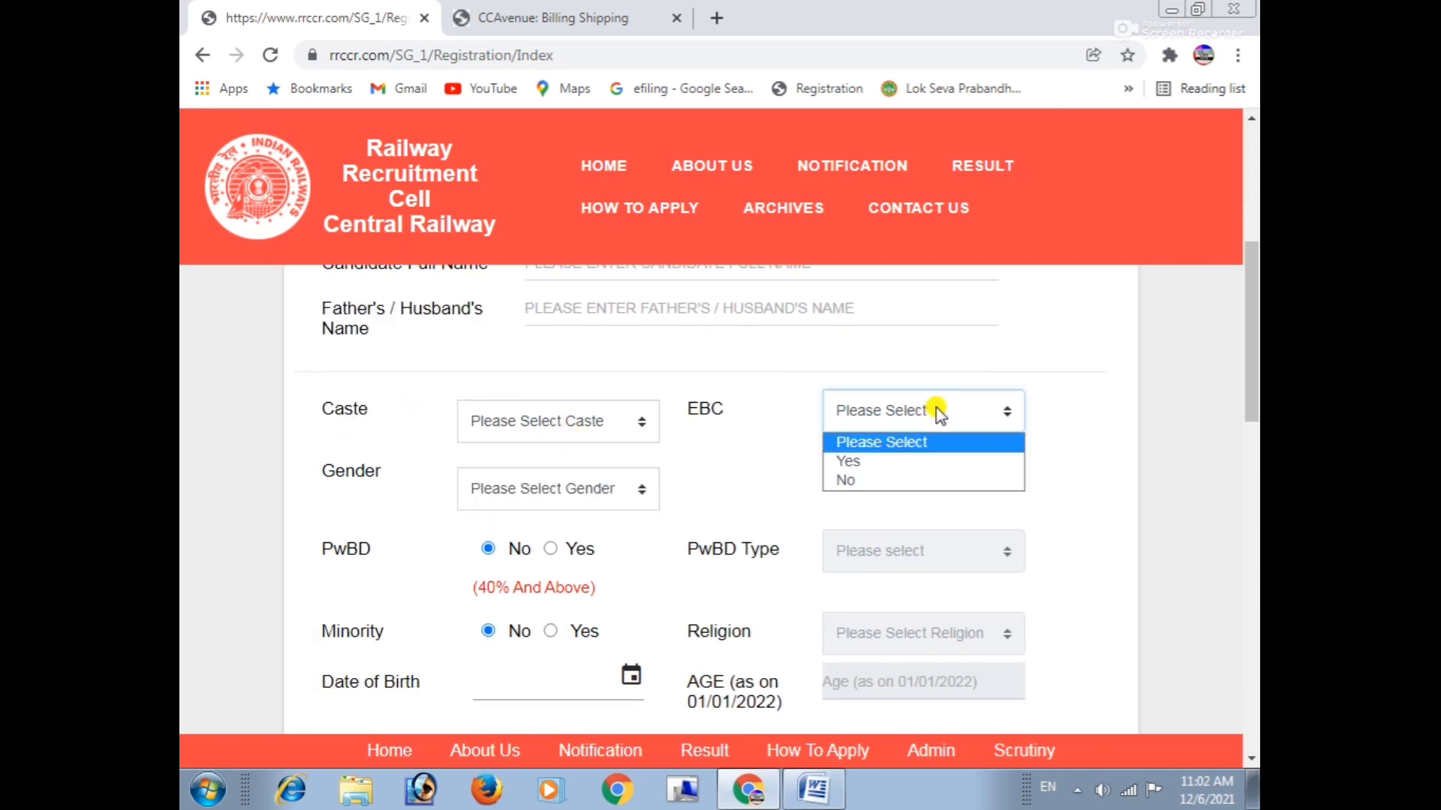
left_click(780, 490)
scroll(315, 435, "down", 1)
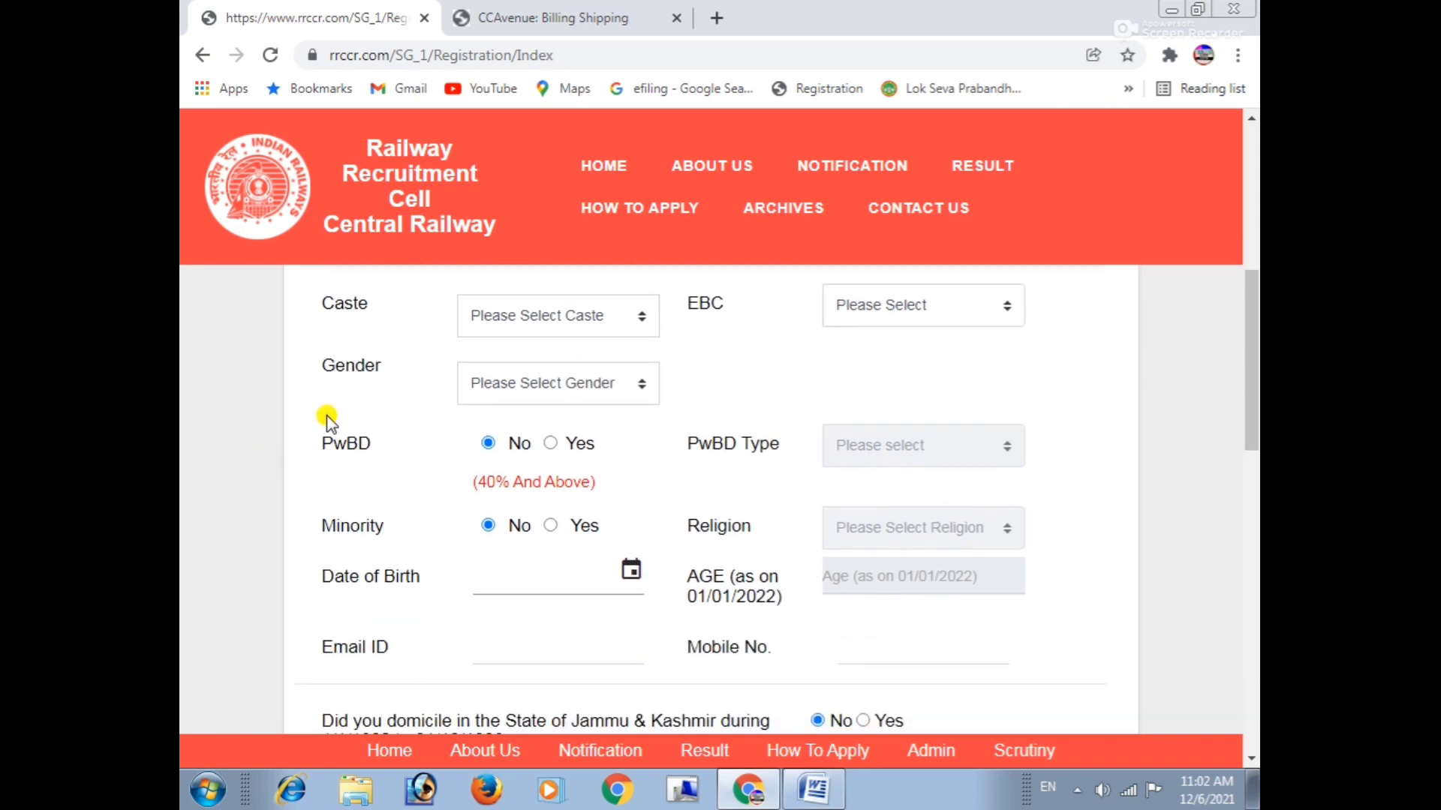
Set Gender to Male and point out the PwBD and PwBD Type questions.
left_click_drag(318, 364, 434, 367)
left_click(521, 386)
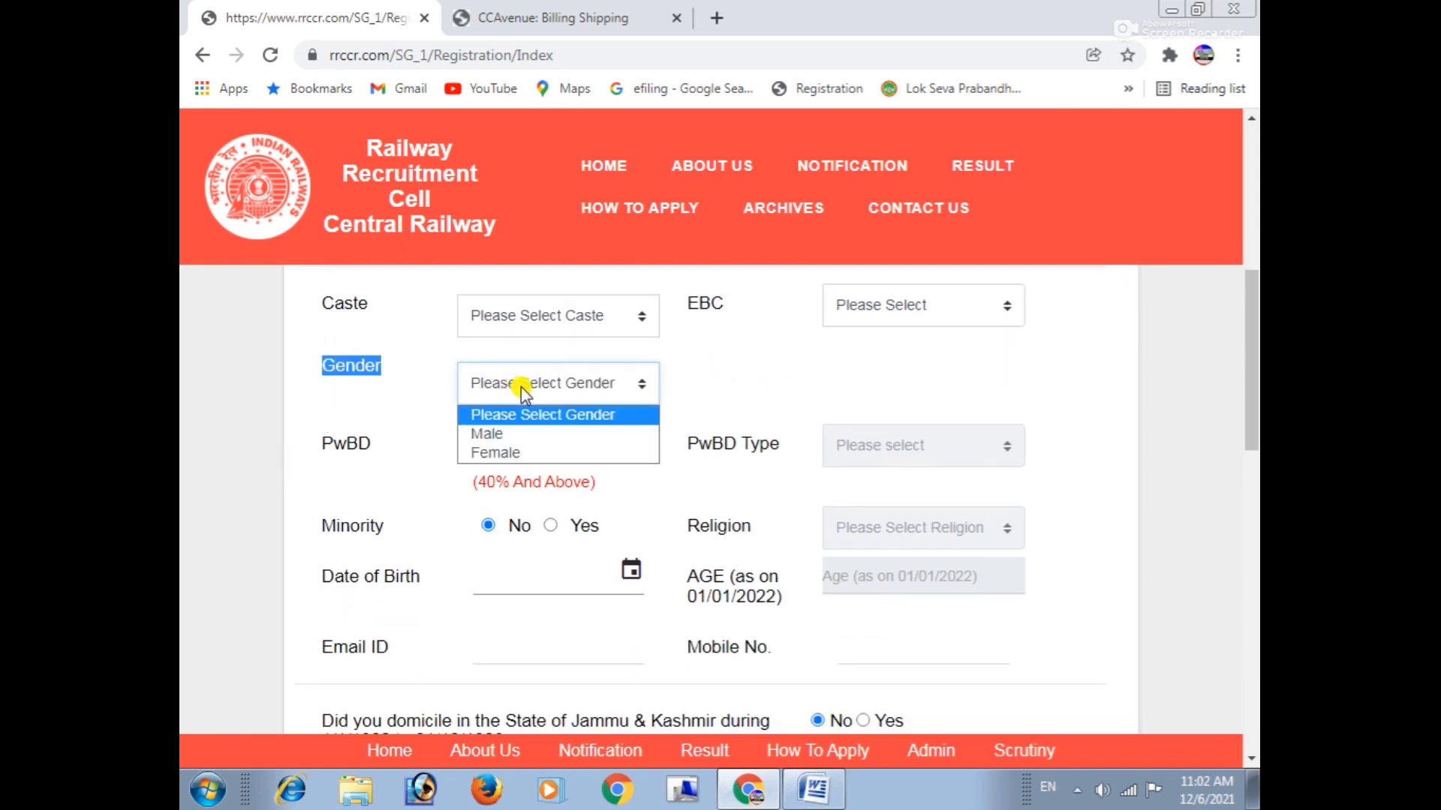
left_click(487, 433)
left_click_drag(309, 445, 476, 445)
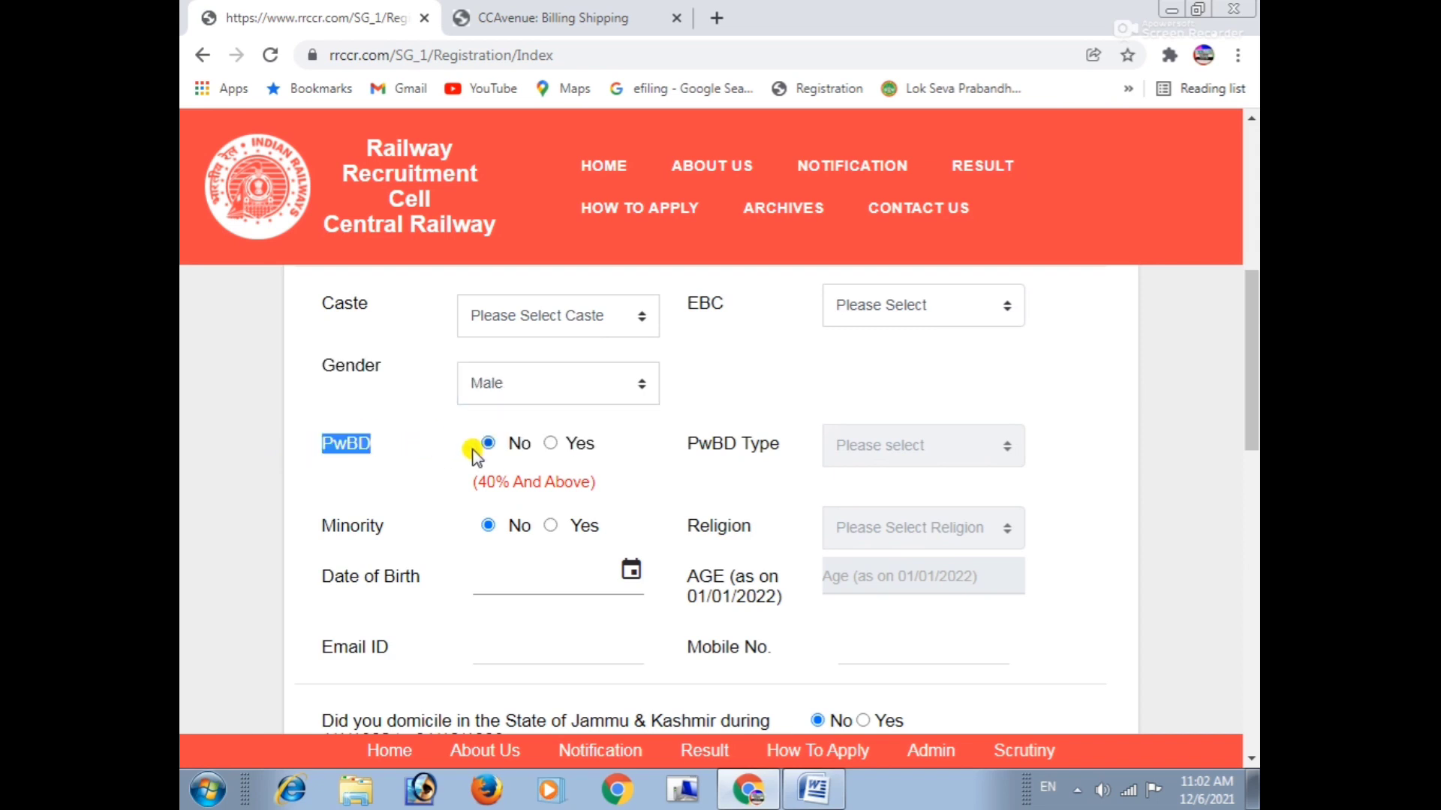
double_click(733, 435)
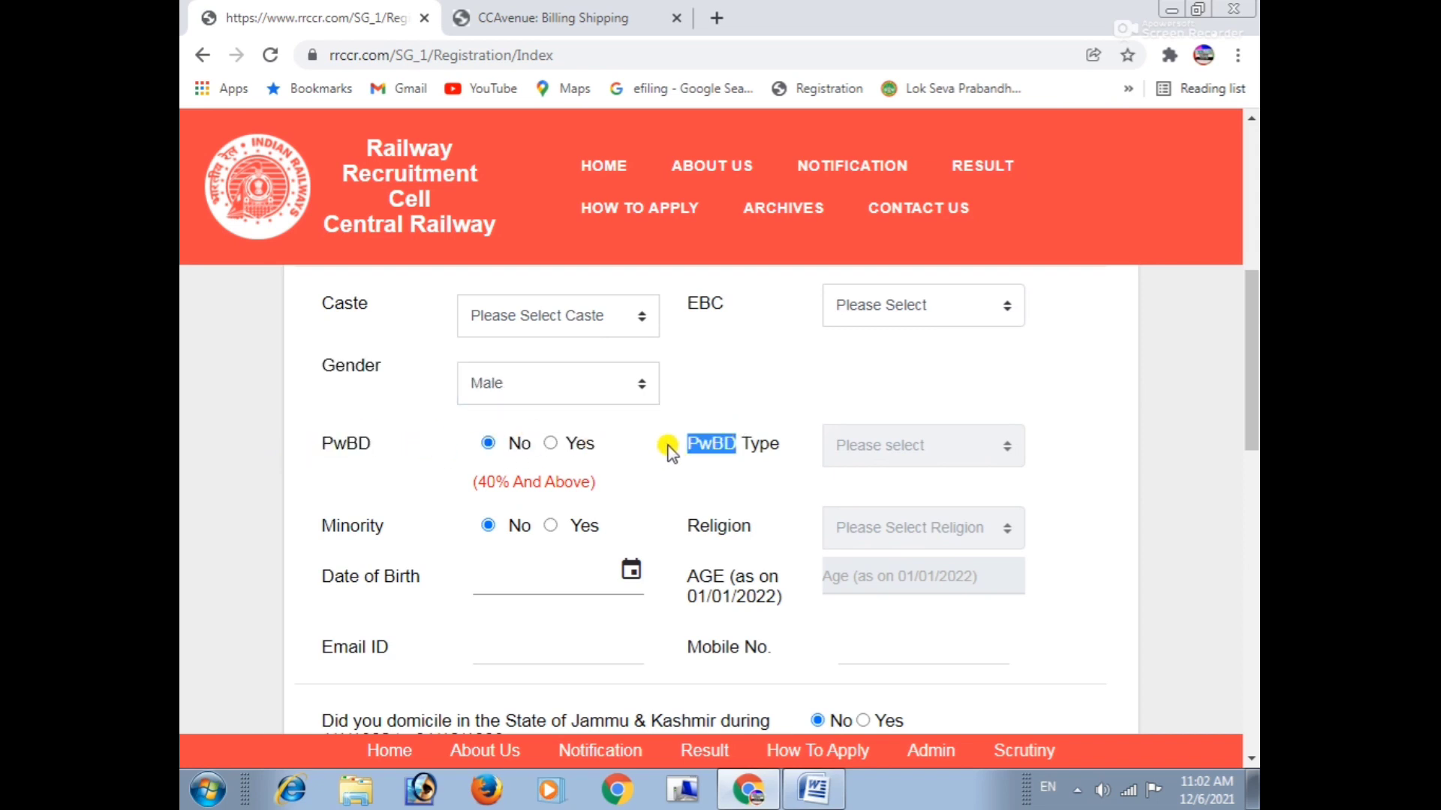
Point out the Religion question, Date of Birth entry and the 01/01/2022 age reference date.
scroll(372, 447, "down", 2)
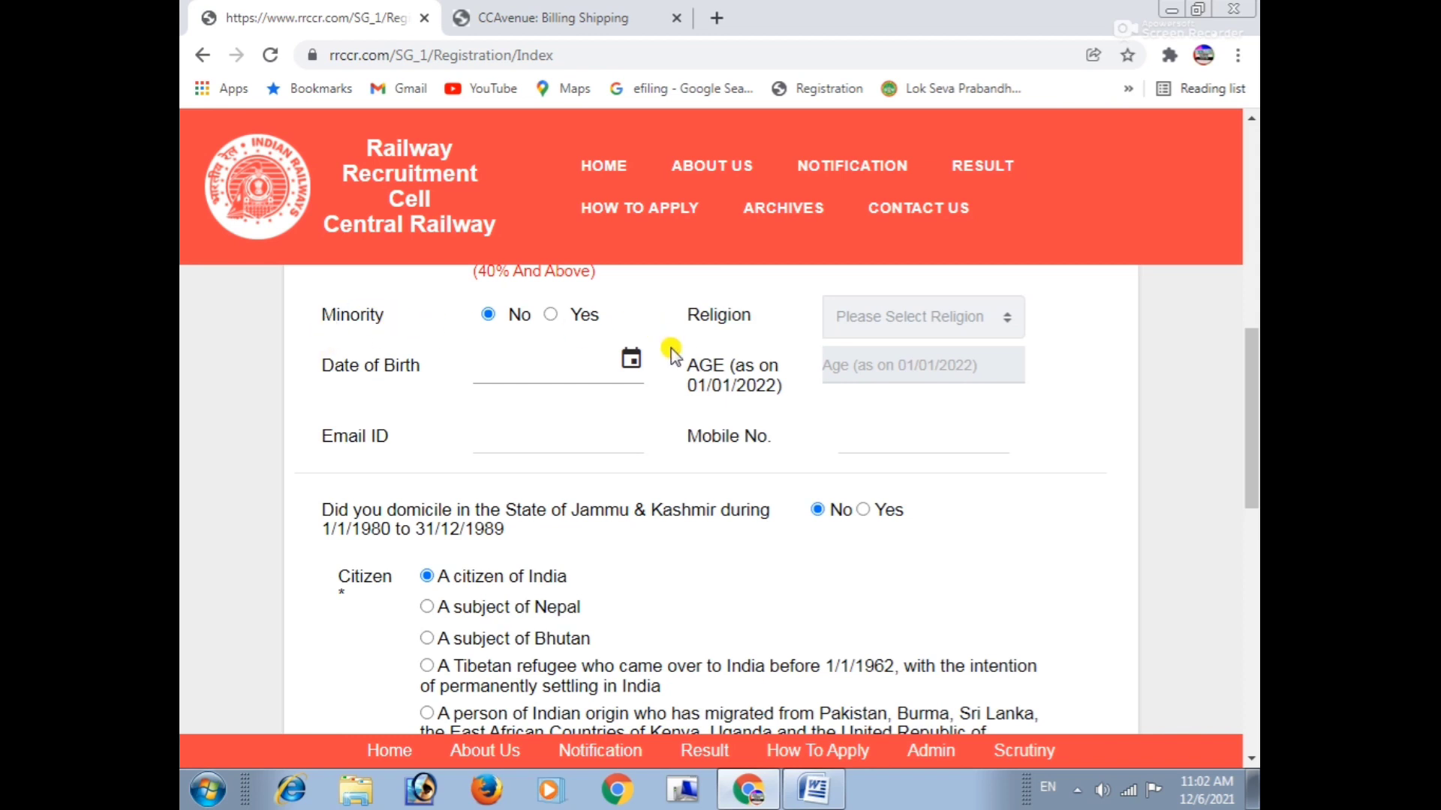
scroll(670, 352, "up", 1)
double_click(719, 420)
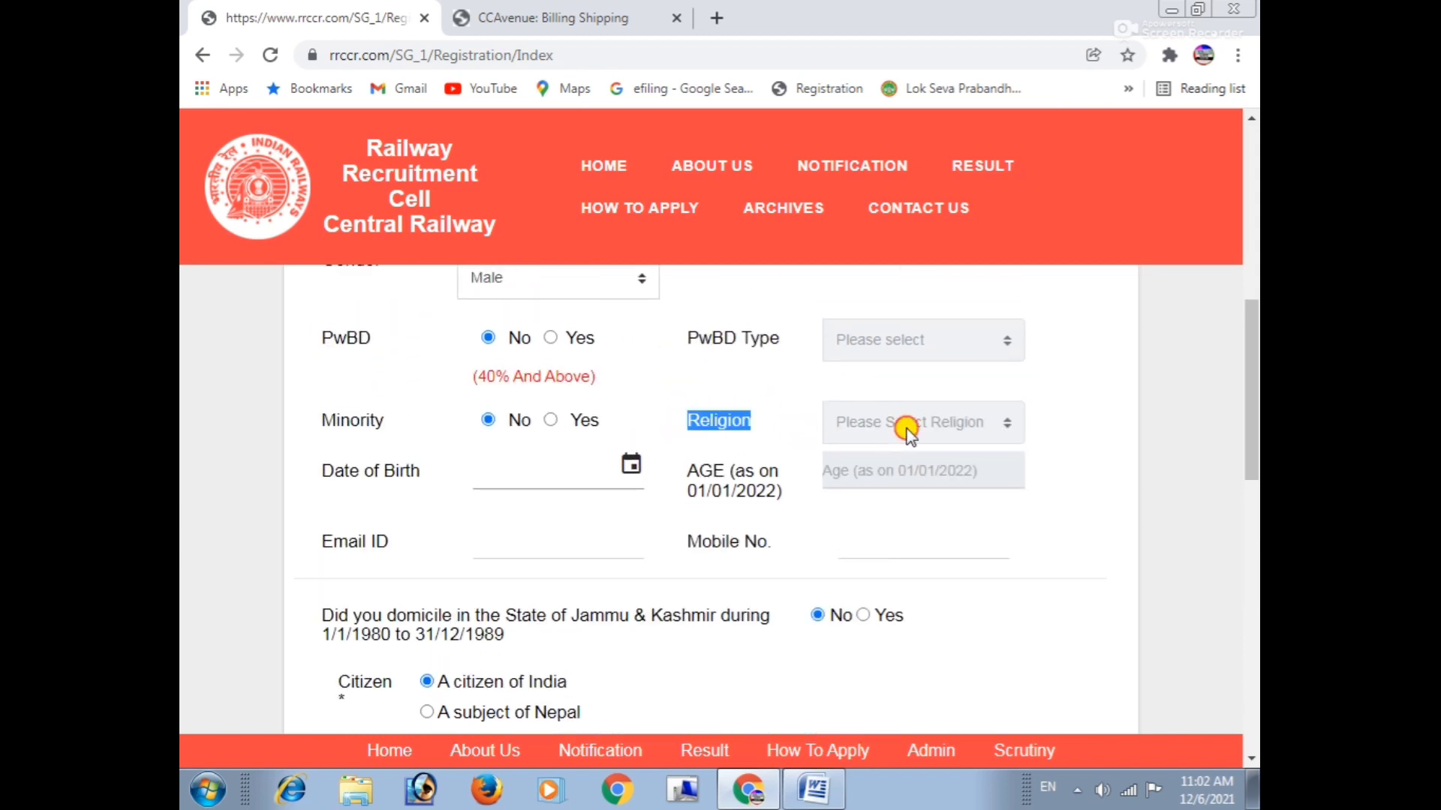
left_click_drag(322, 471, 411, 474)
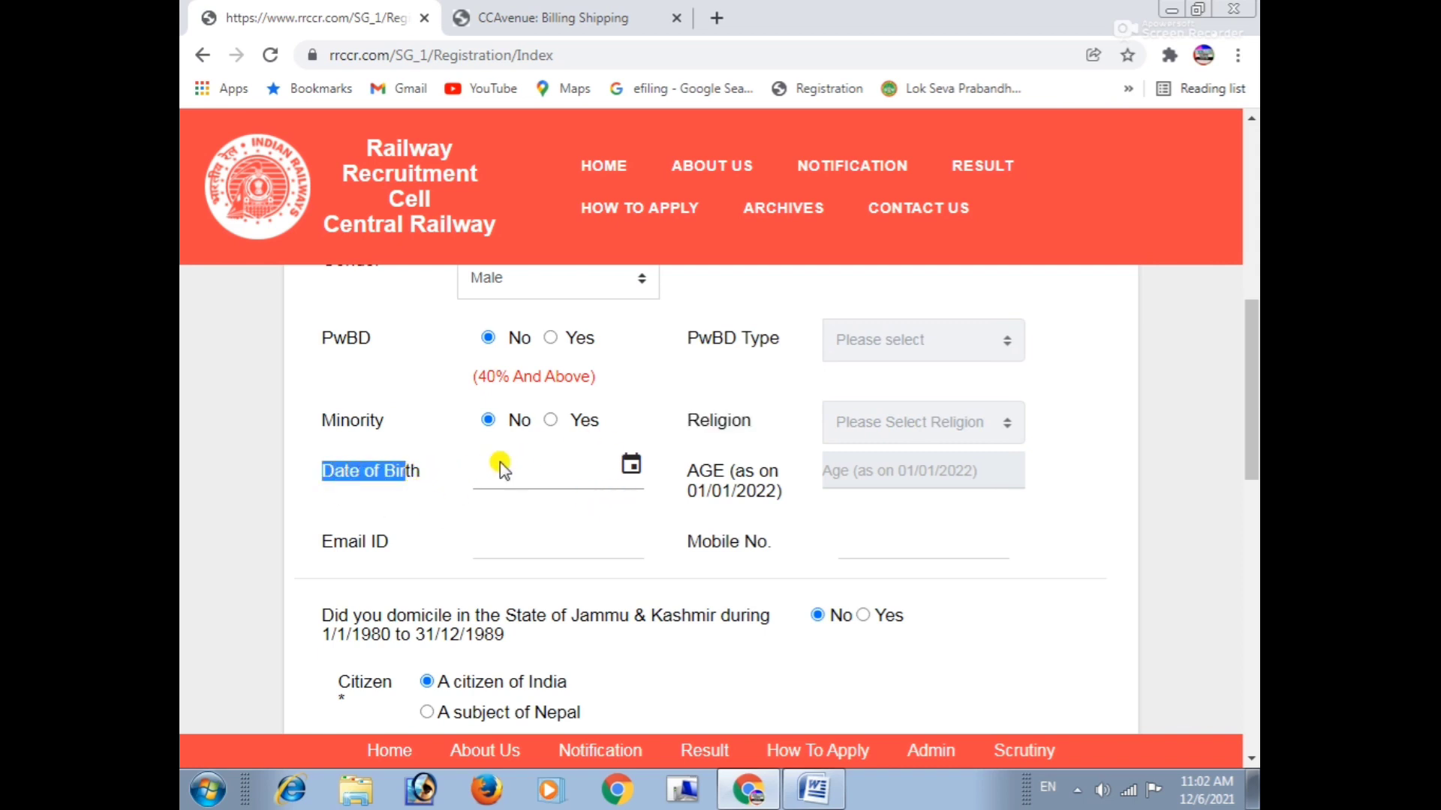
left_click(712, 474)
left_click_drag(713, 475, 788, 499)
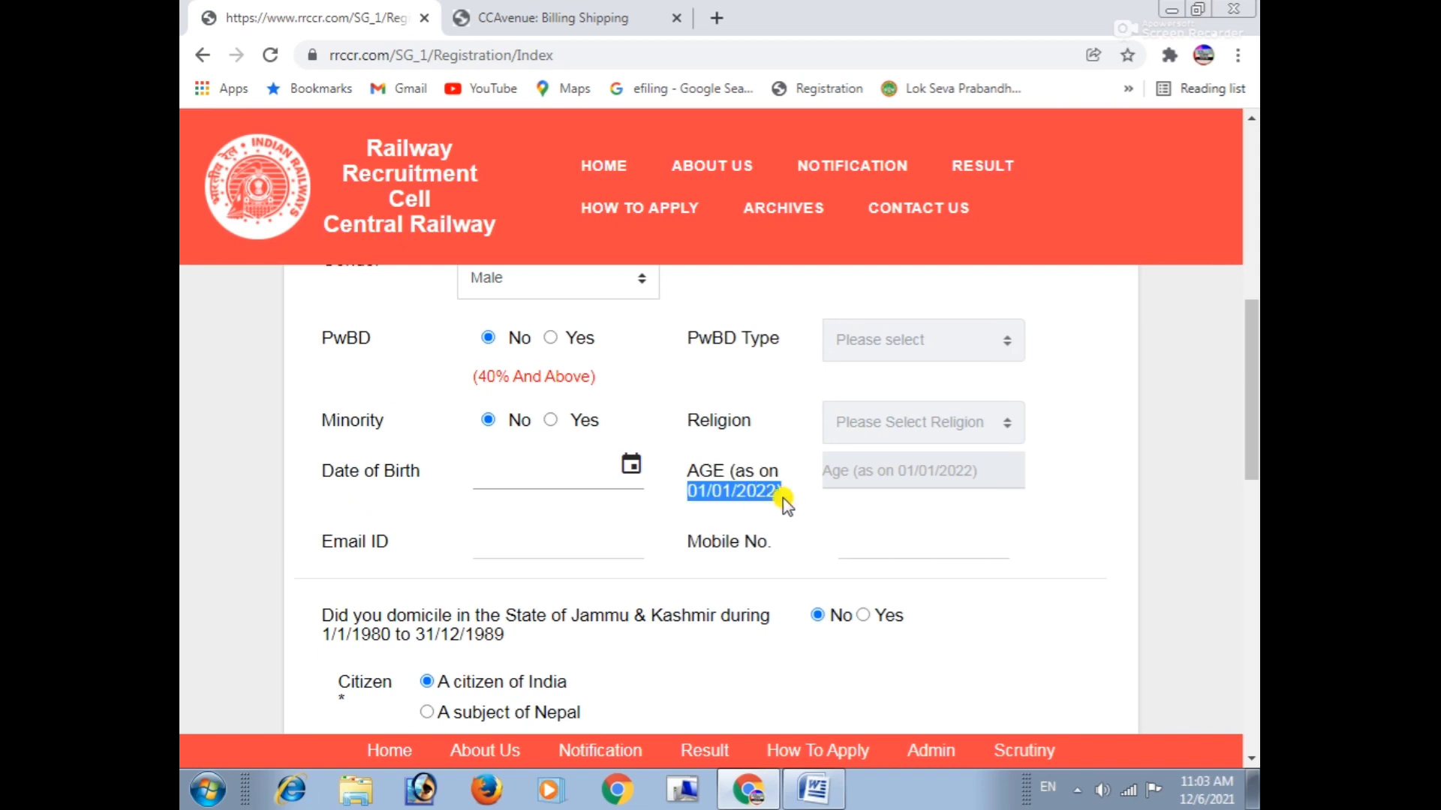
Point out the Email ID entry and the Jammu & Kashmir domicile question.
scroll(475, 581, "down", 1)
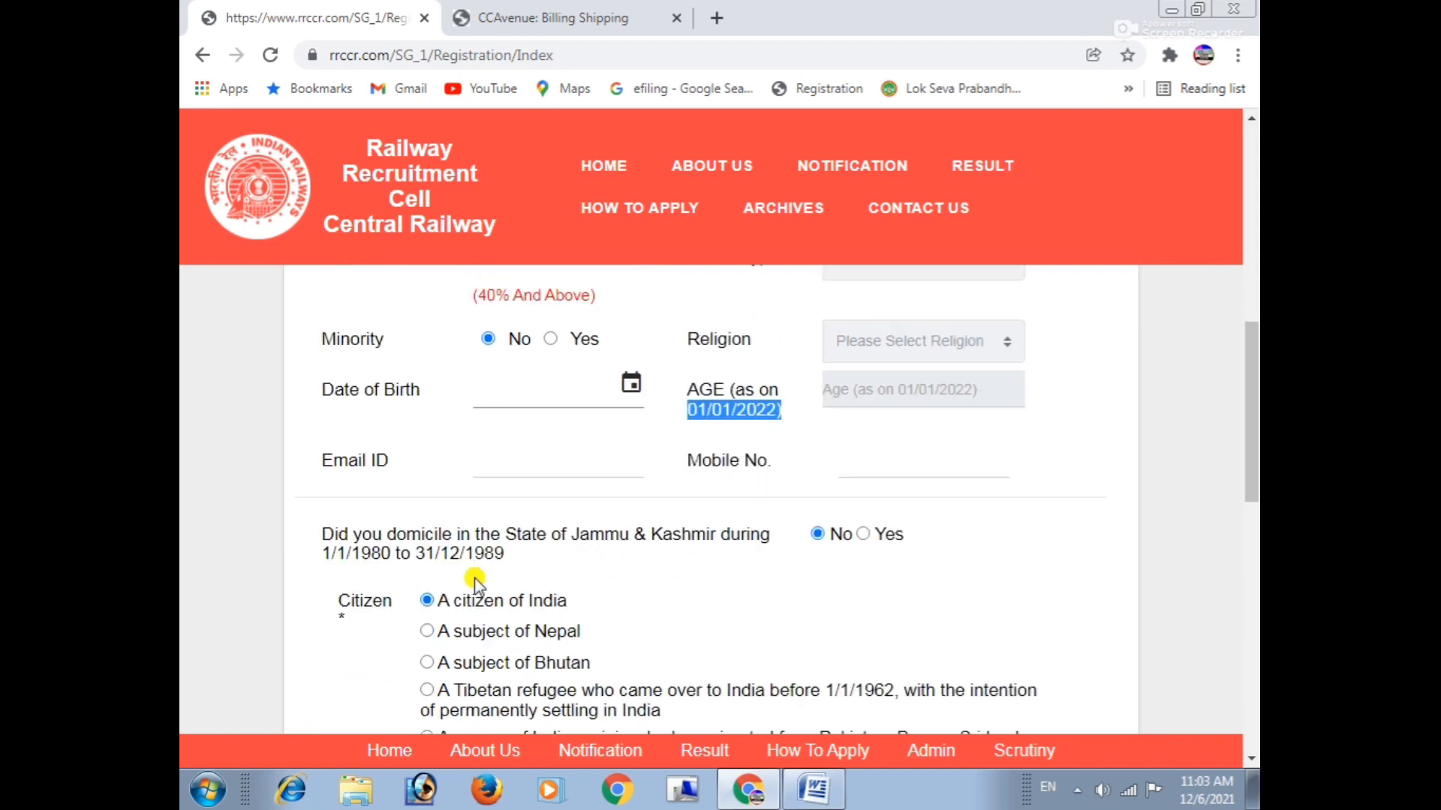
scroll(475, 581, "down", 1)
left_click_drag(310, 450, 407, 443)
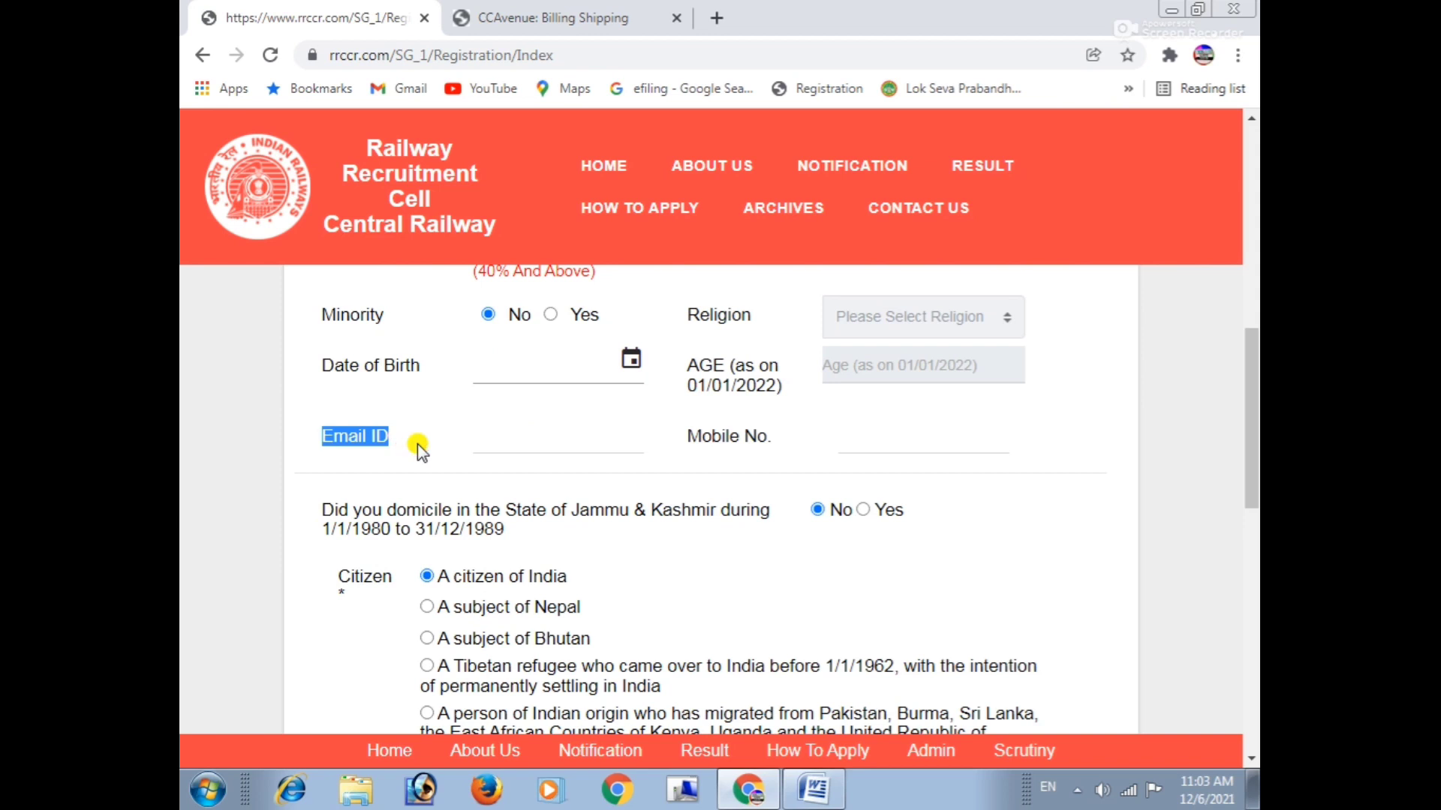
left_click_drag(677, 443, 820, 441)
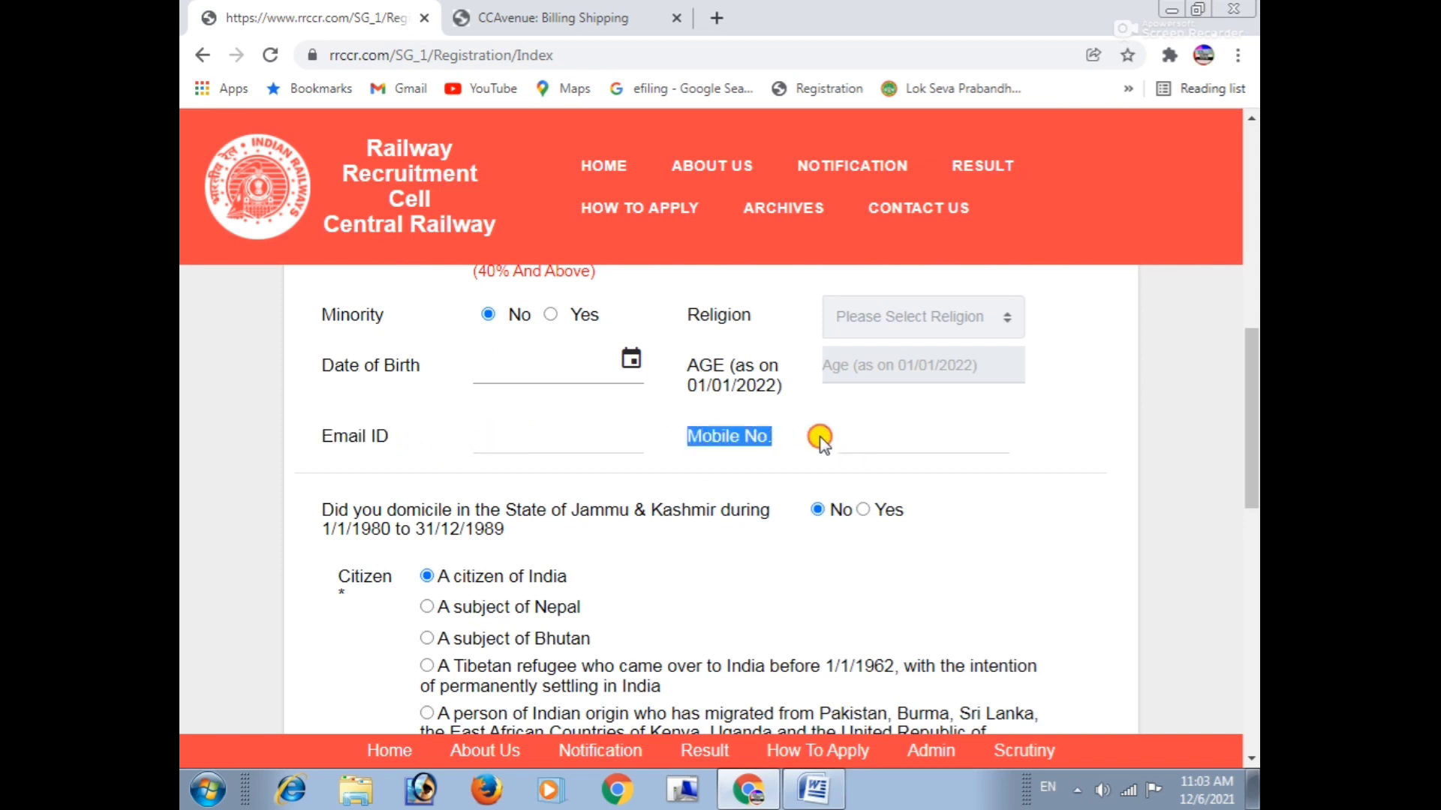
scroll(582, 508, "down", 1)
left_click_drag(321, 406, 724, 416)
left_click(724, 418)
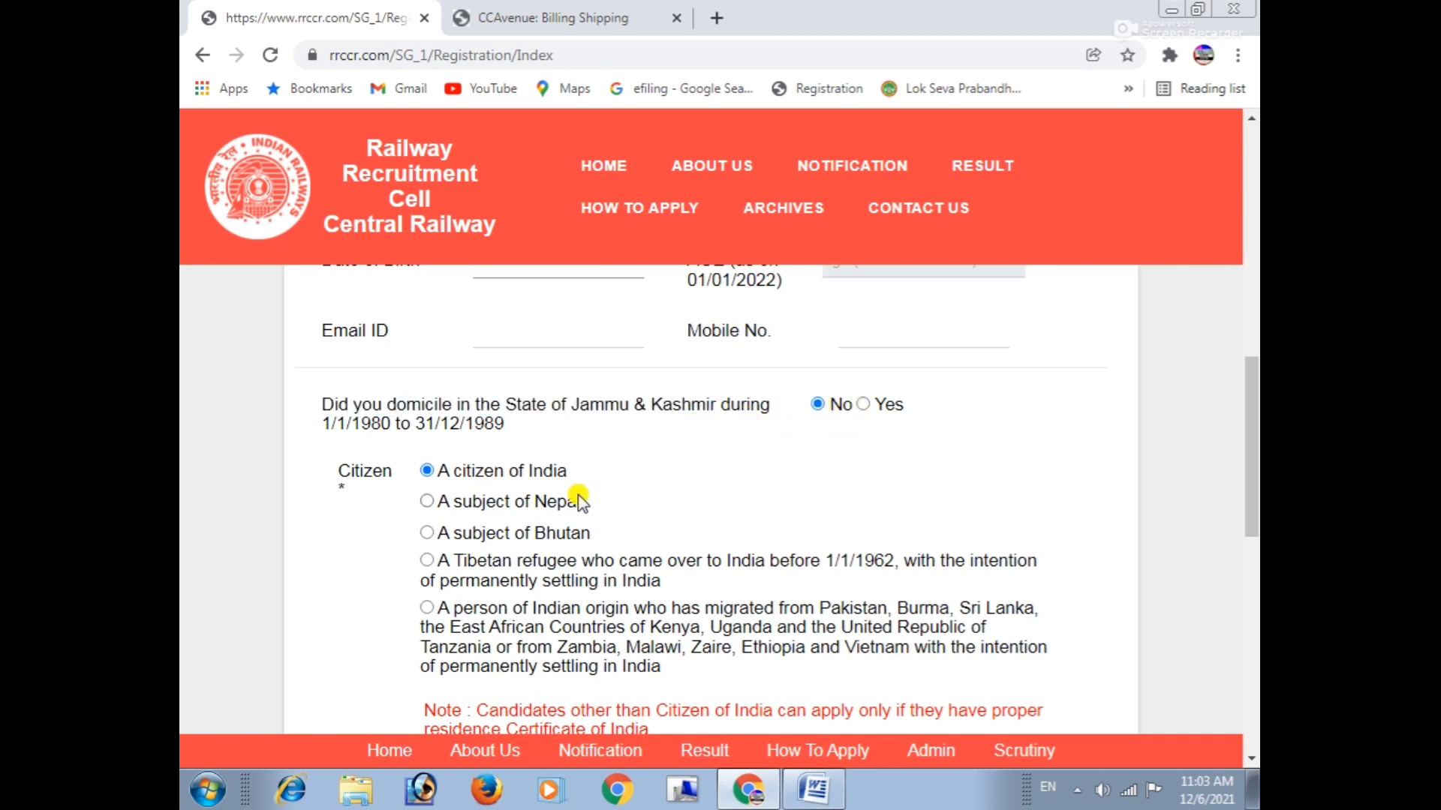
Review the India, Nepal and Bhutan citizenship options and the Railways service and Ex-Serviceman questions.
scroll(346, 403, "down", 1)
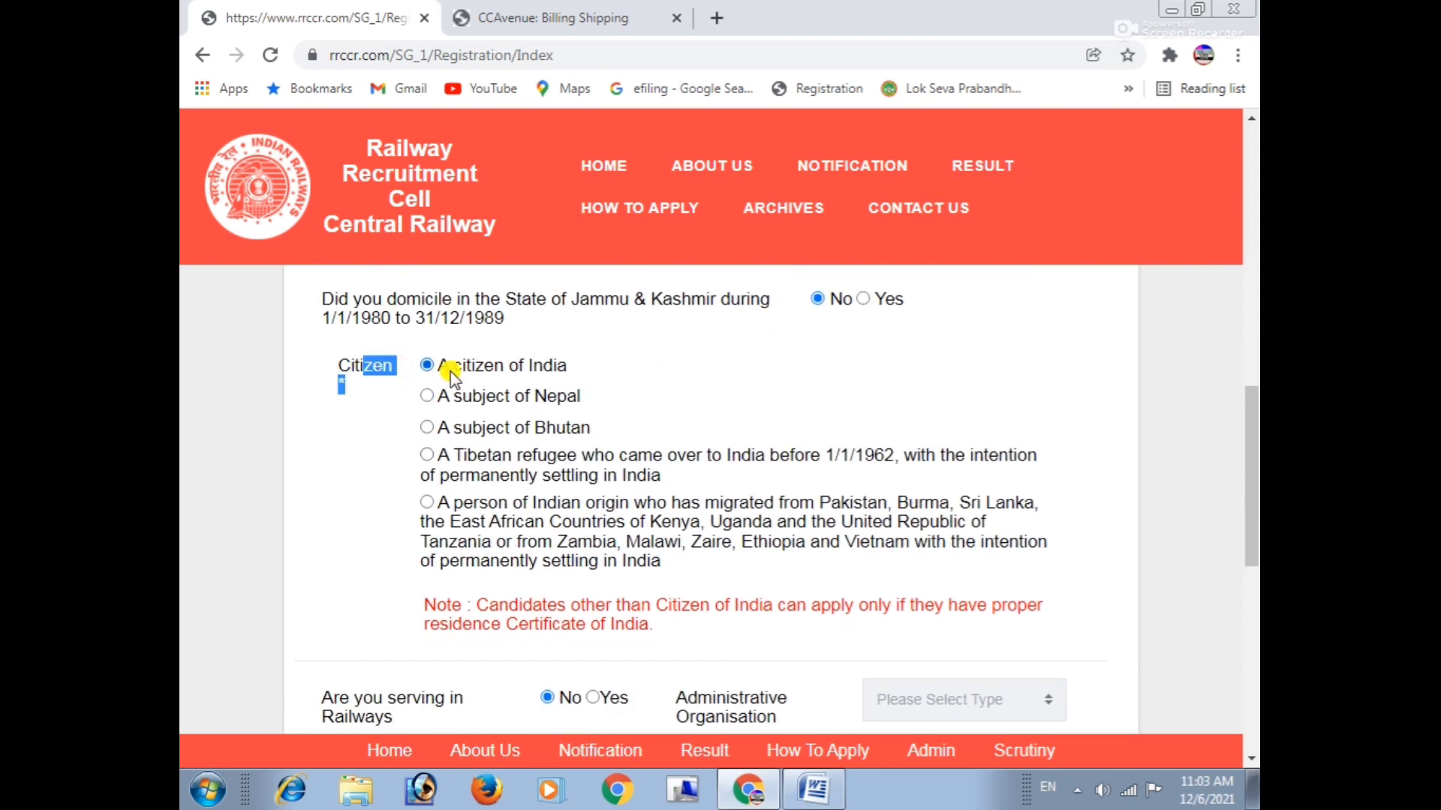
left_click_drag(470, 365, 621, 342)
left_click_drag(481, 395, 649, 390)
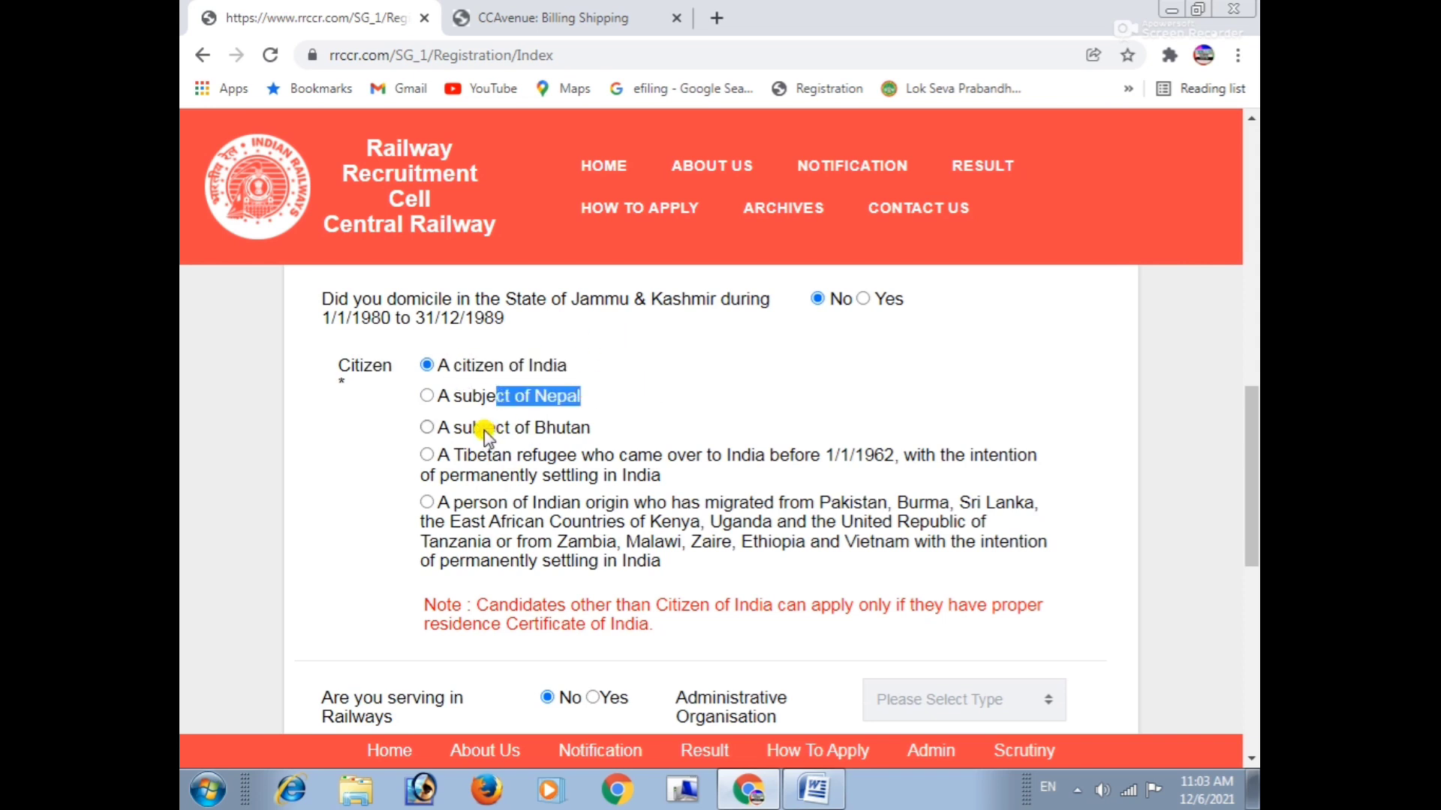
left_click_drag(482, 426, 627, 425)
left_click(623, 422)
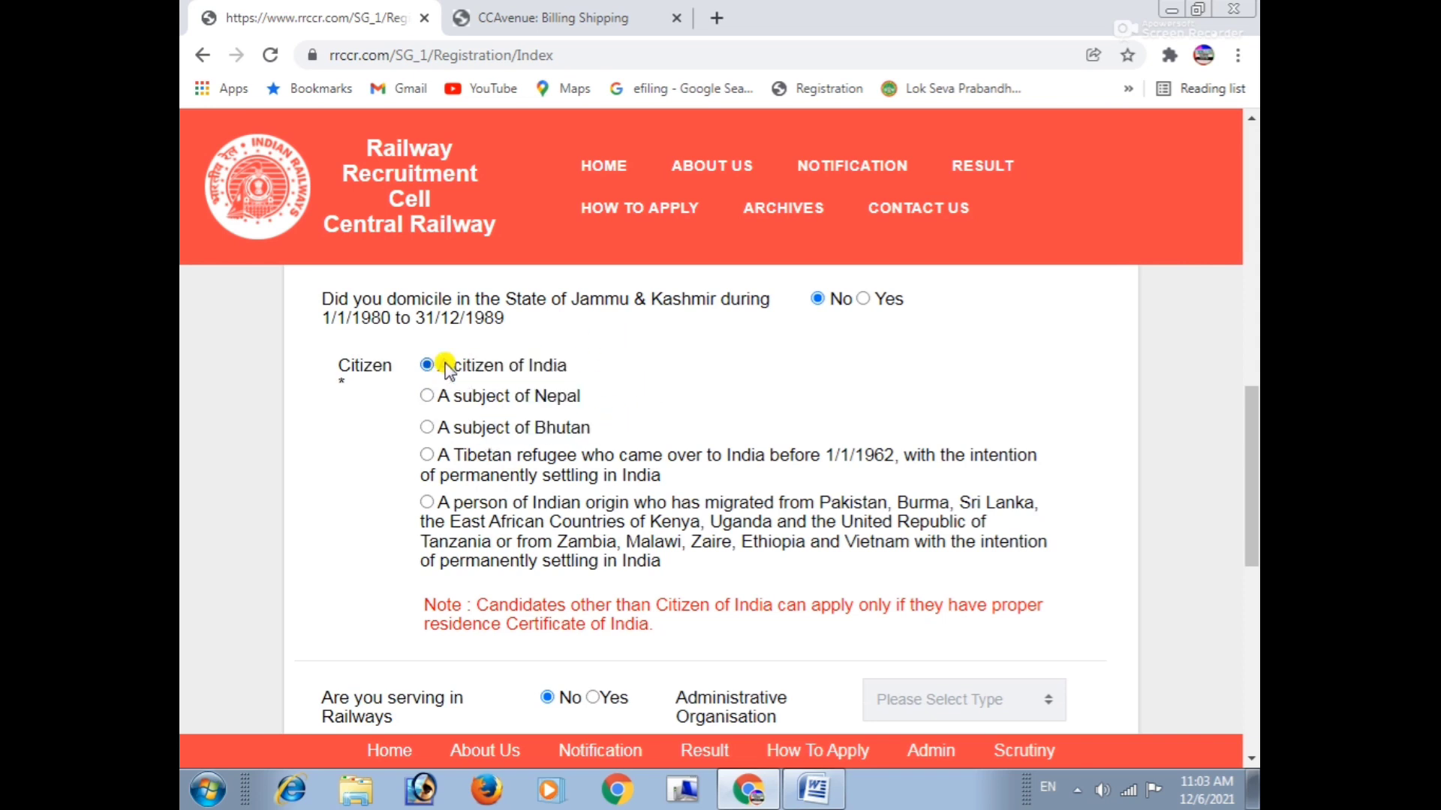
scroll(458, 584, "down", 2)
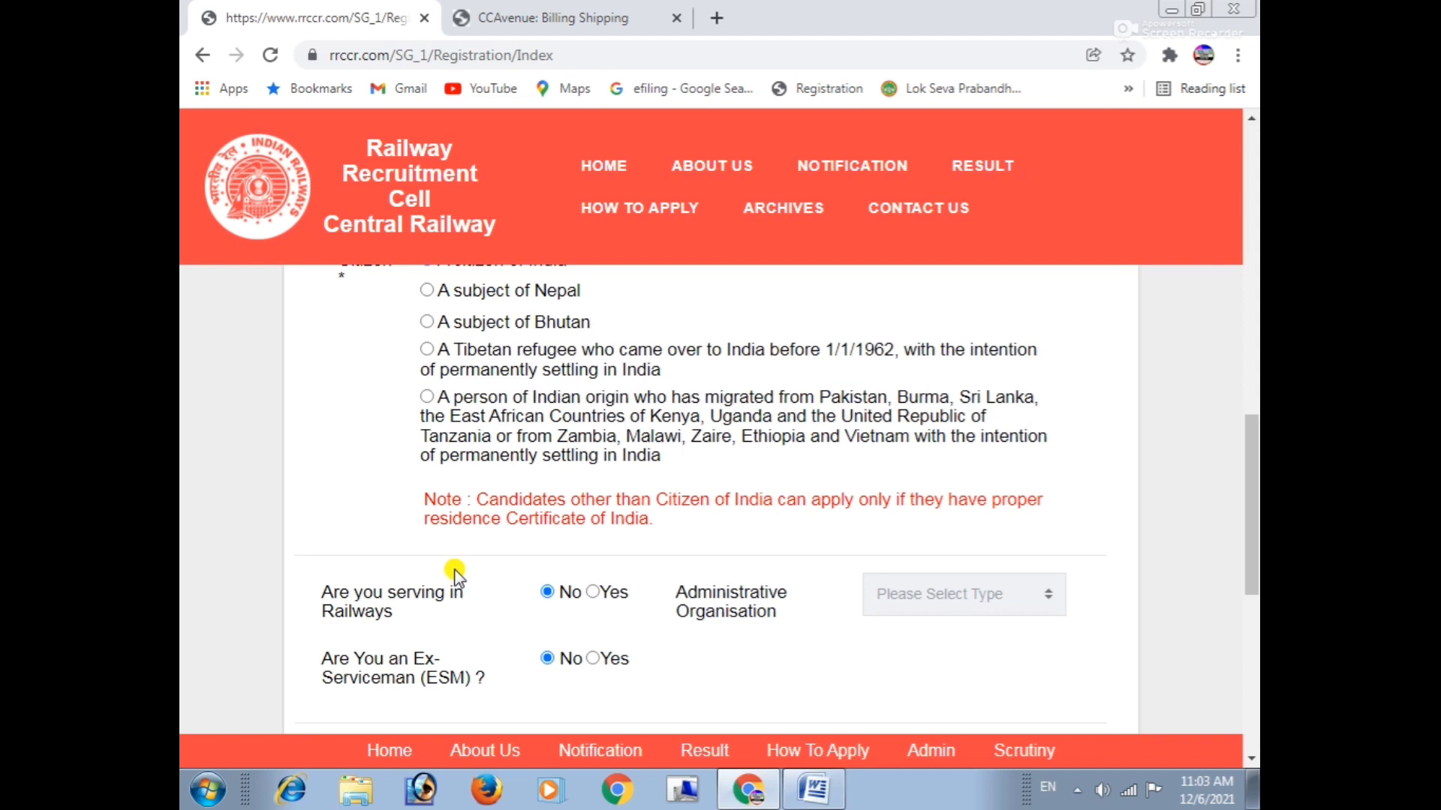
scroll(453, 570, "down", 2)
left_click_drag(333, 488, 434, 504)
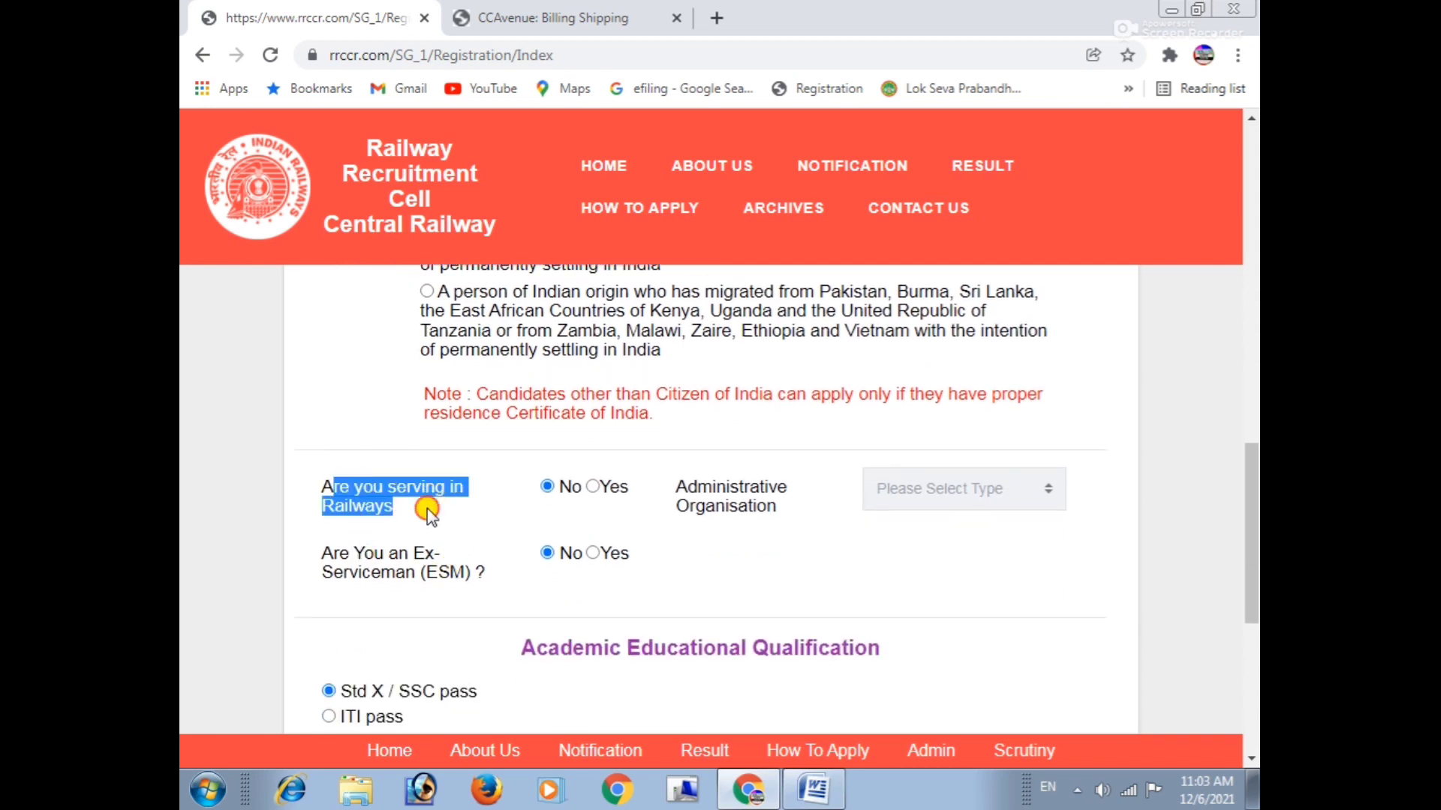
left_click(426, 507)
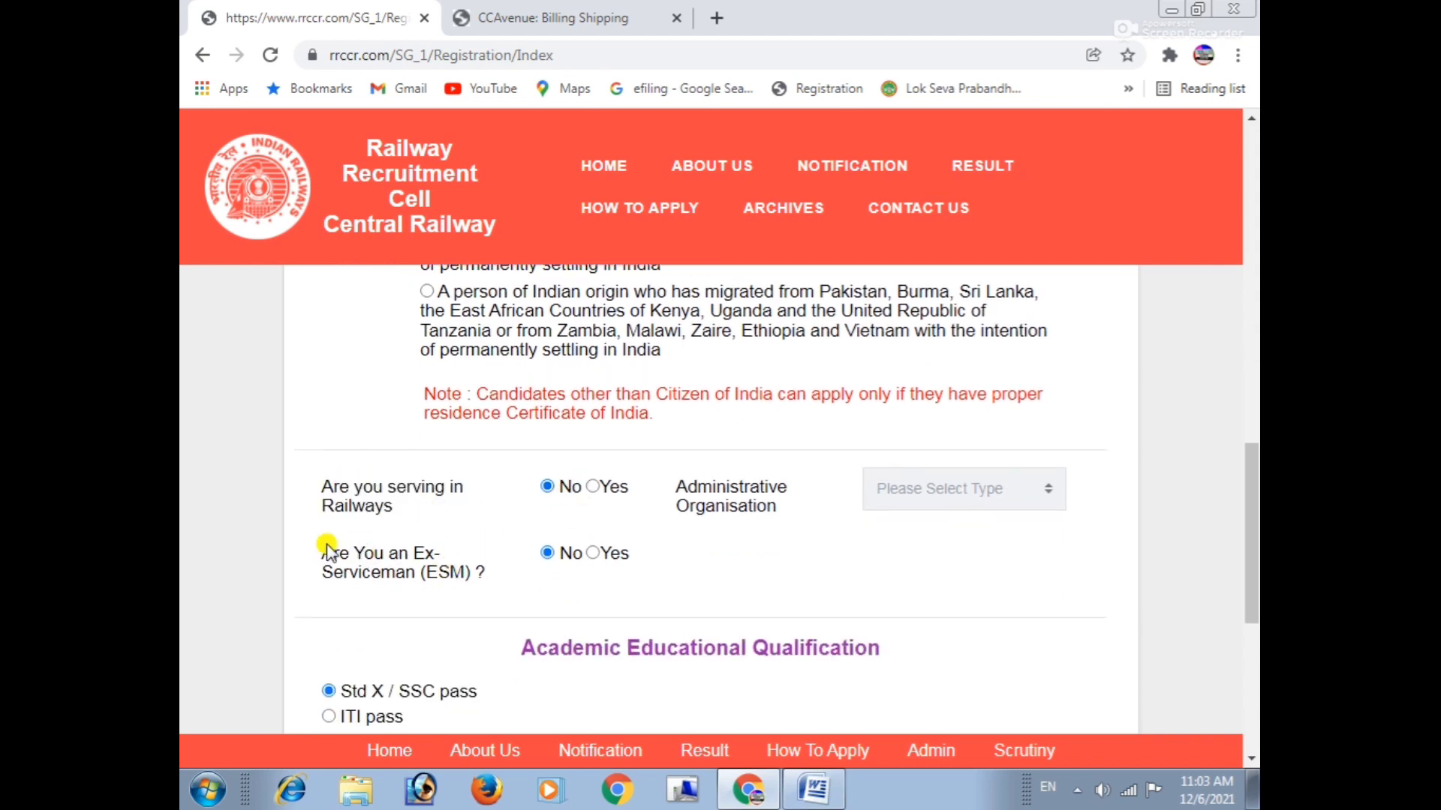
left_click_drag(323, 553, 483, 555)
scroll(578, 568, "down", 3)
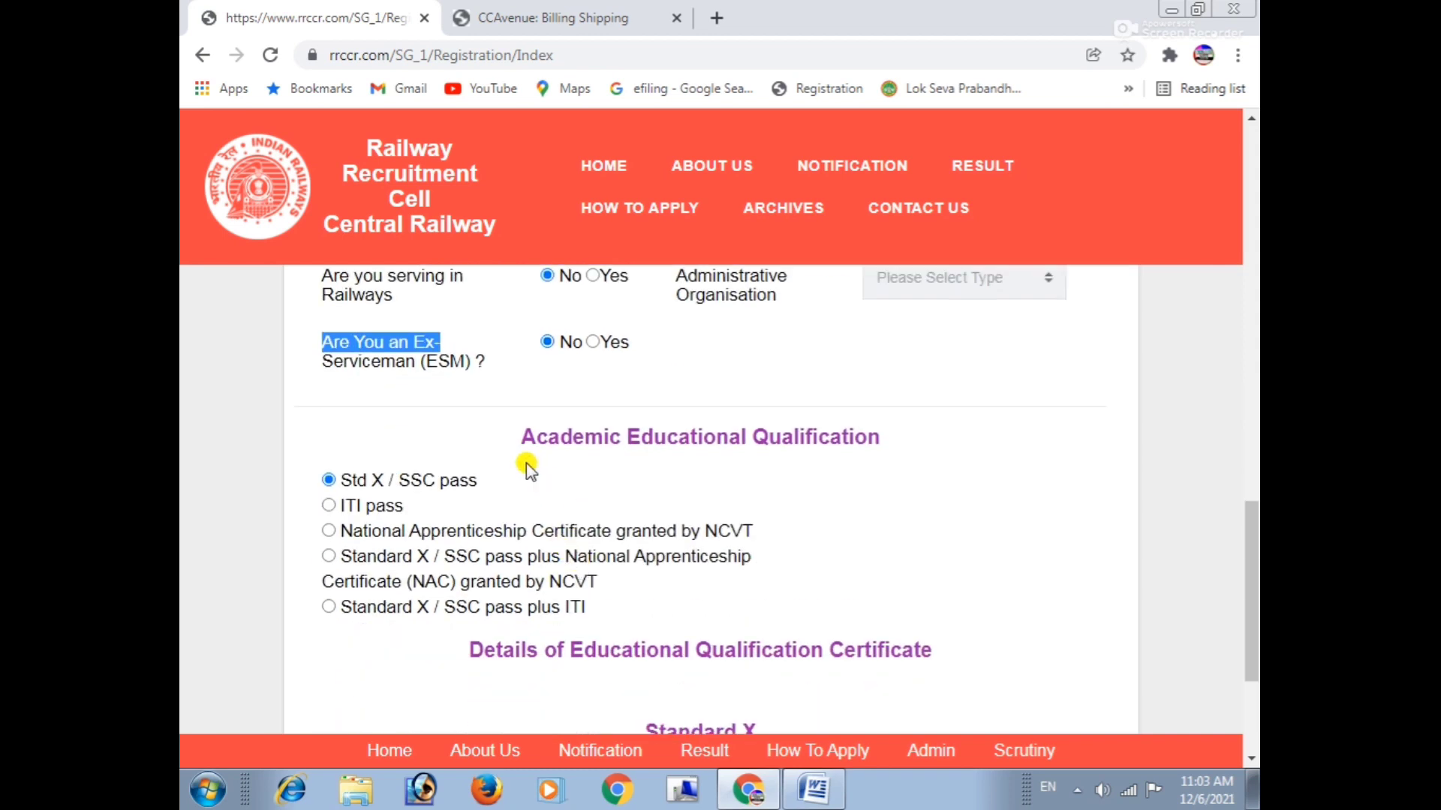
Review the qualification options: Std X/SSC, ITI, Standard X plus NAC, NCVT and Standard X plus ITI.
left_click_drag(521, 438, 975, 443)
scroll(501, 450, "down", 2)
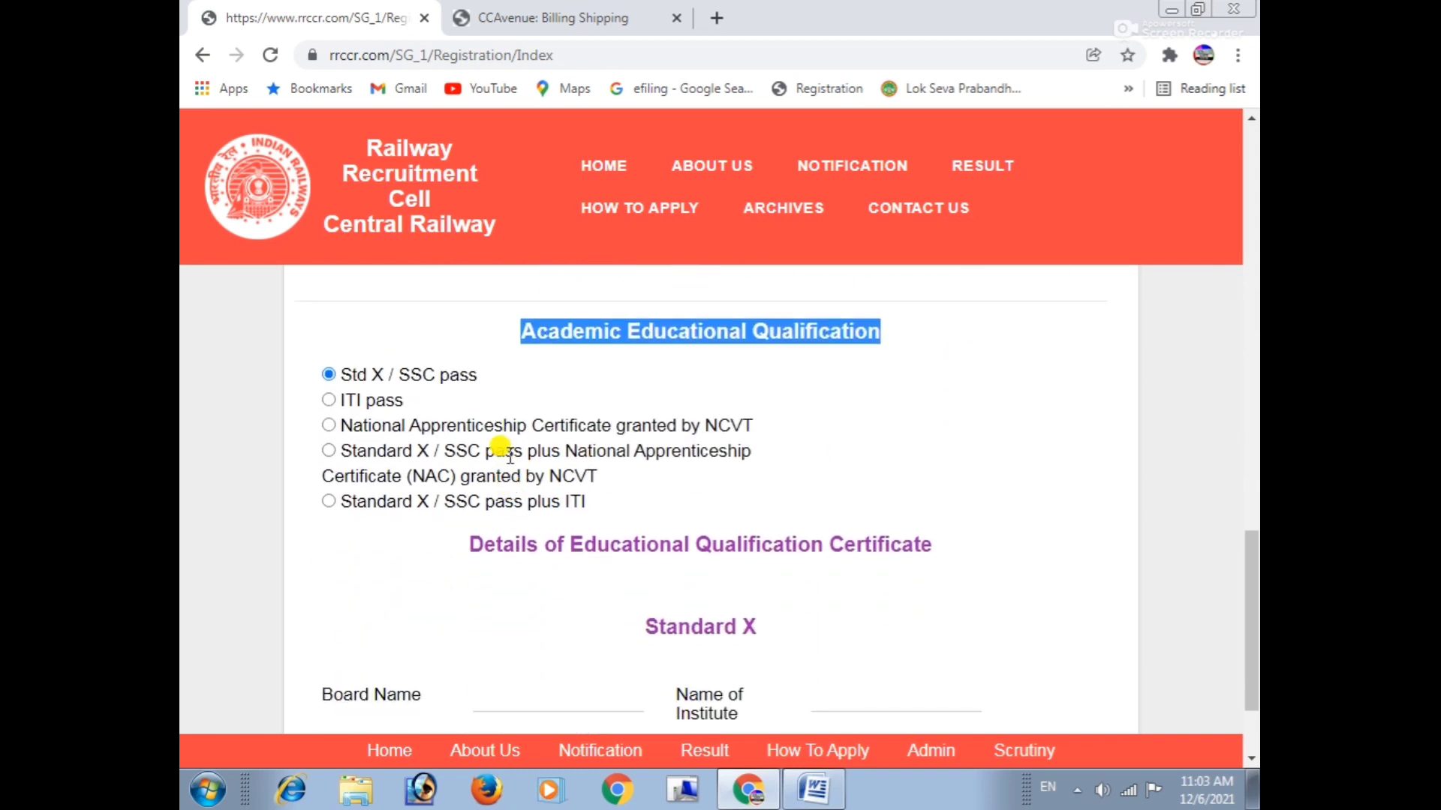
left_click(517, 413)
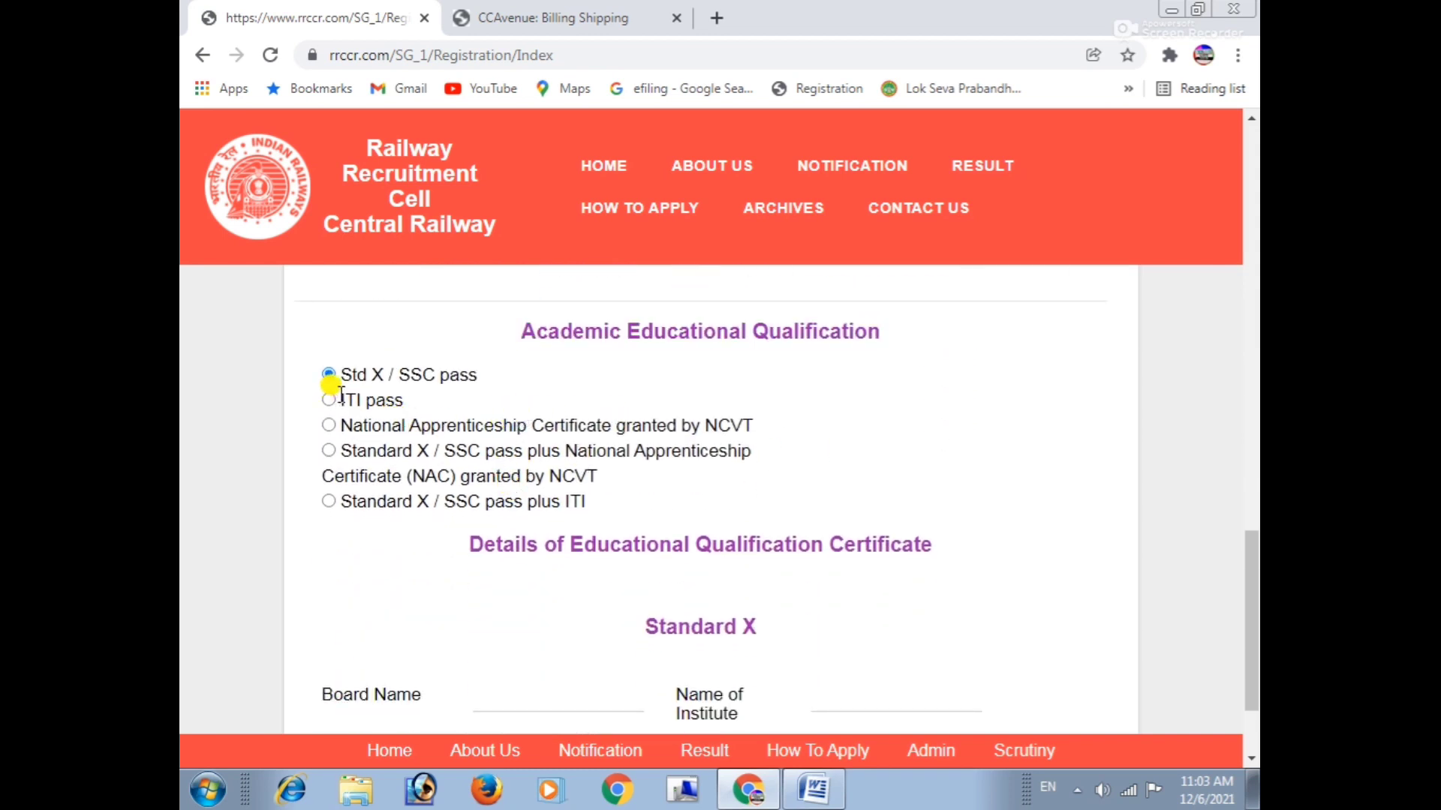
left_click_drag(354, 381, 478, 384)
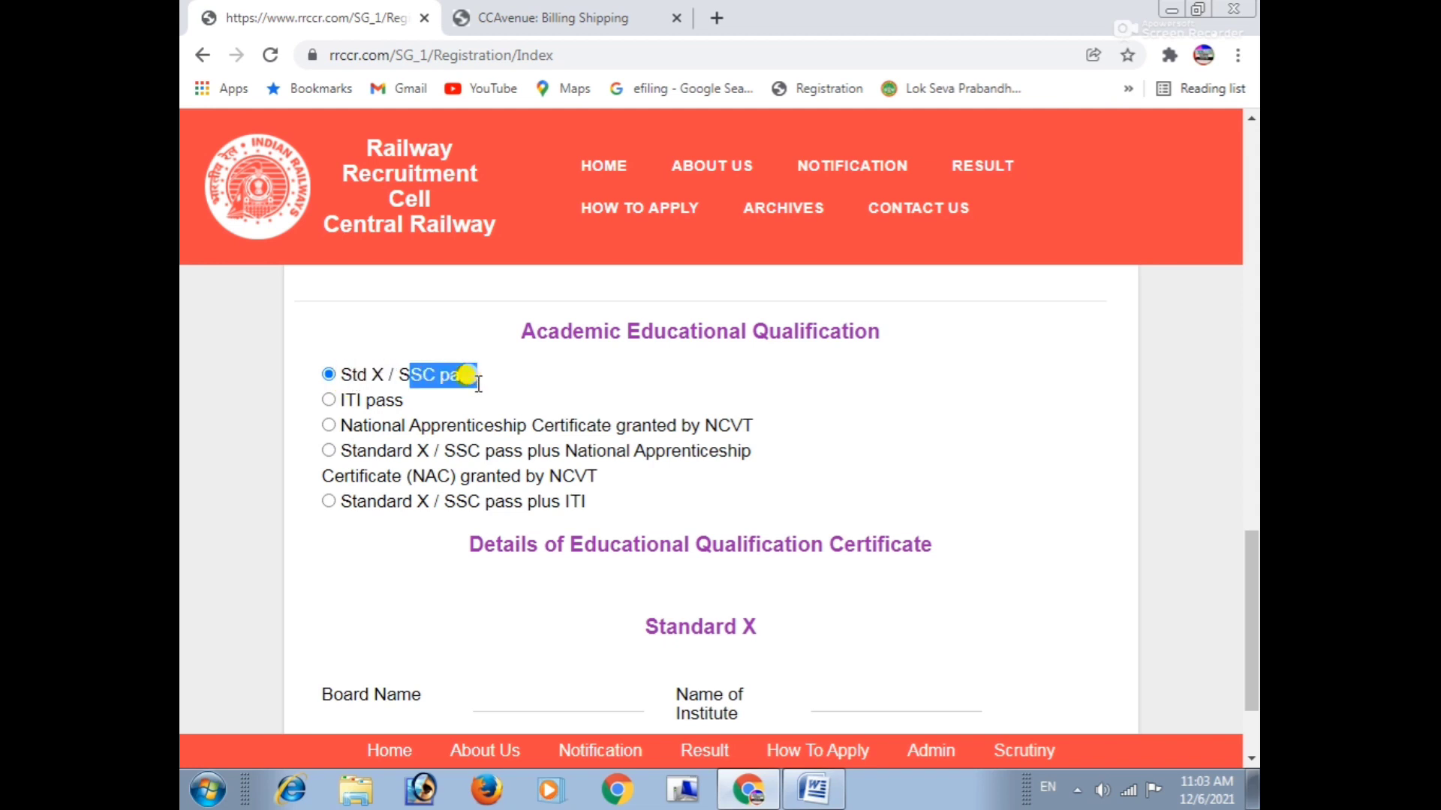
left_click_drag(347, 399, 705, 426)
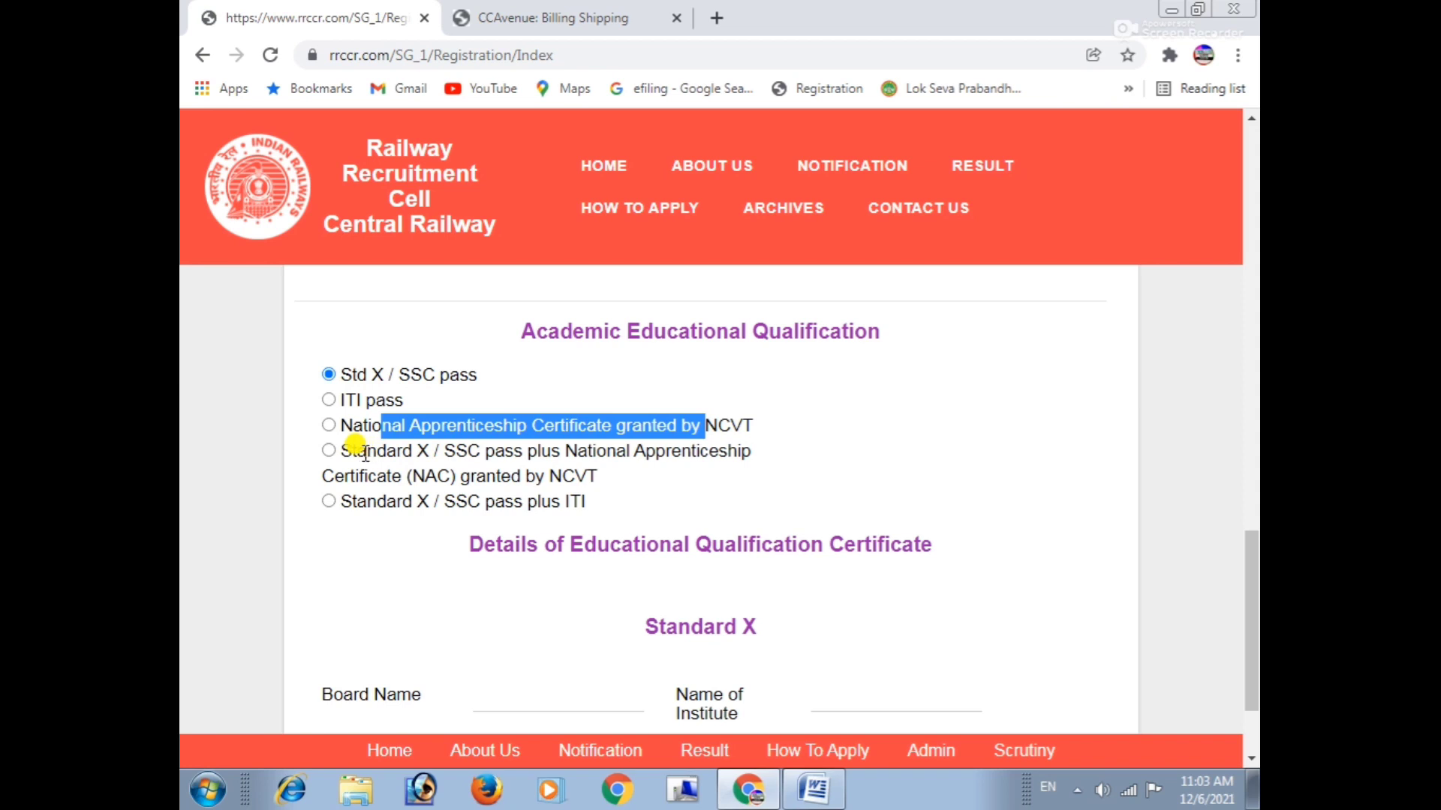
left_click_drag(356, 450, 713, 452)
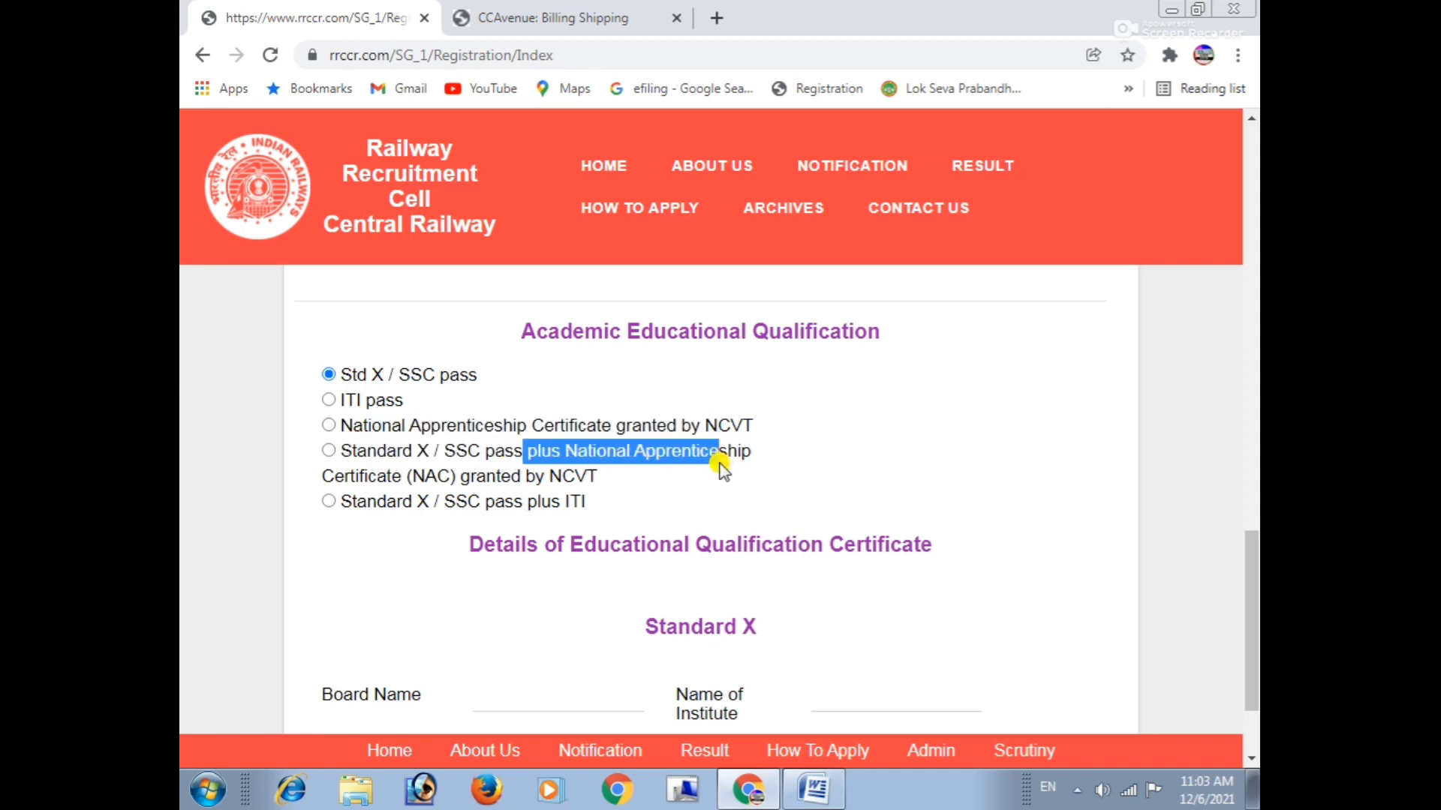
left_click_drag(418, 495, 535, 476)
left_click(418, 515)
left_click_drag(418, 515, 385, 501)
left_click_drag(505, 501, 588, 503)
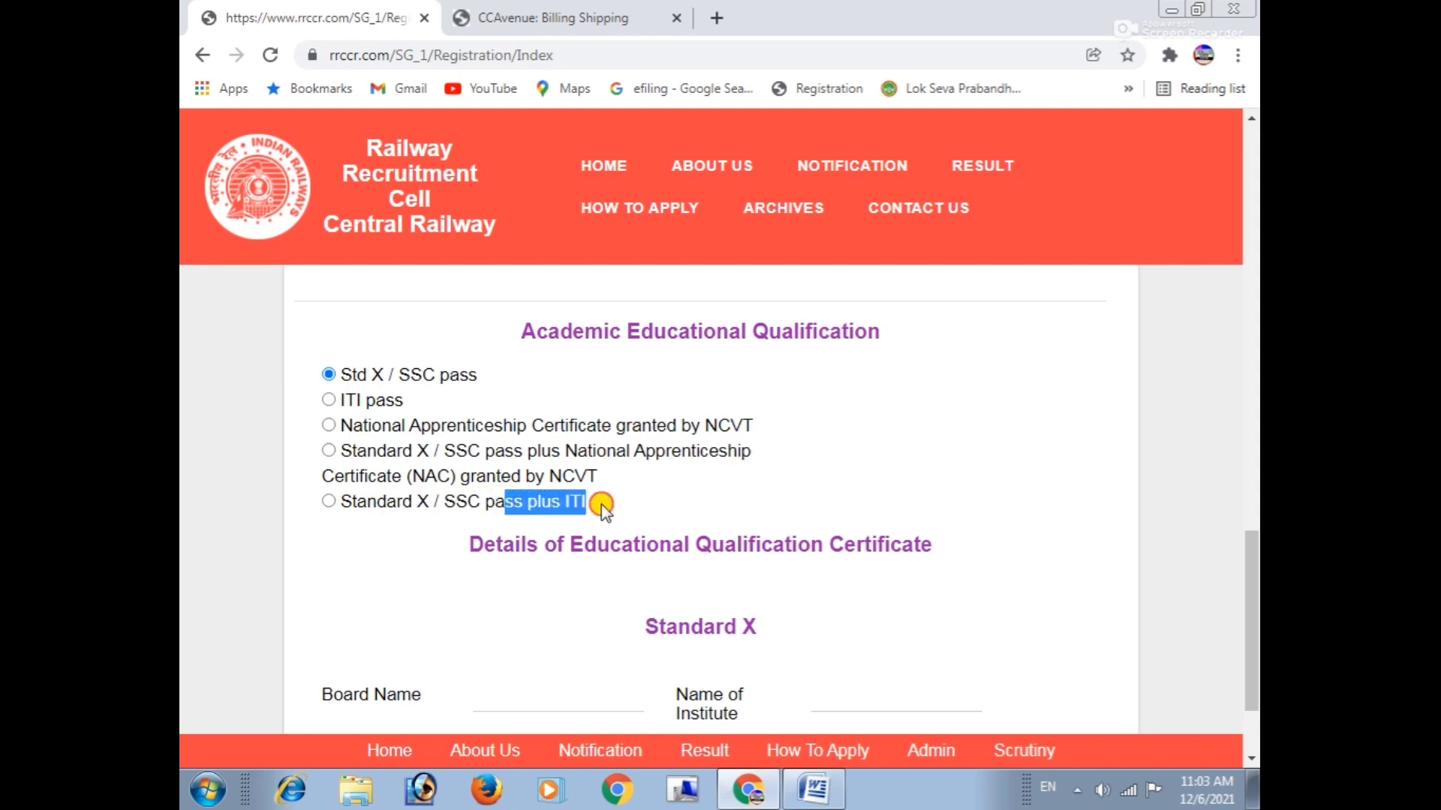
Select Std X / SSC pass and view the qualification certificate details heading.
left_click(328, 374)
left_click(483, 384)
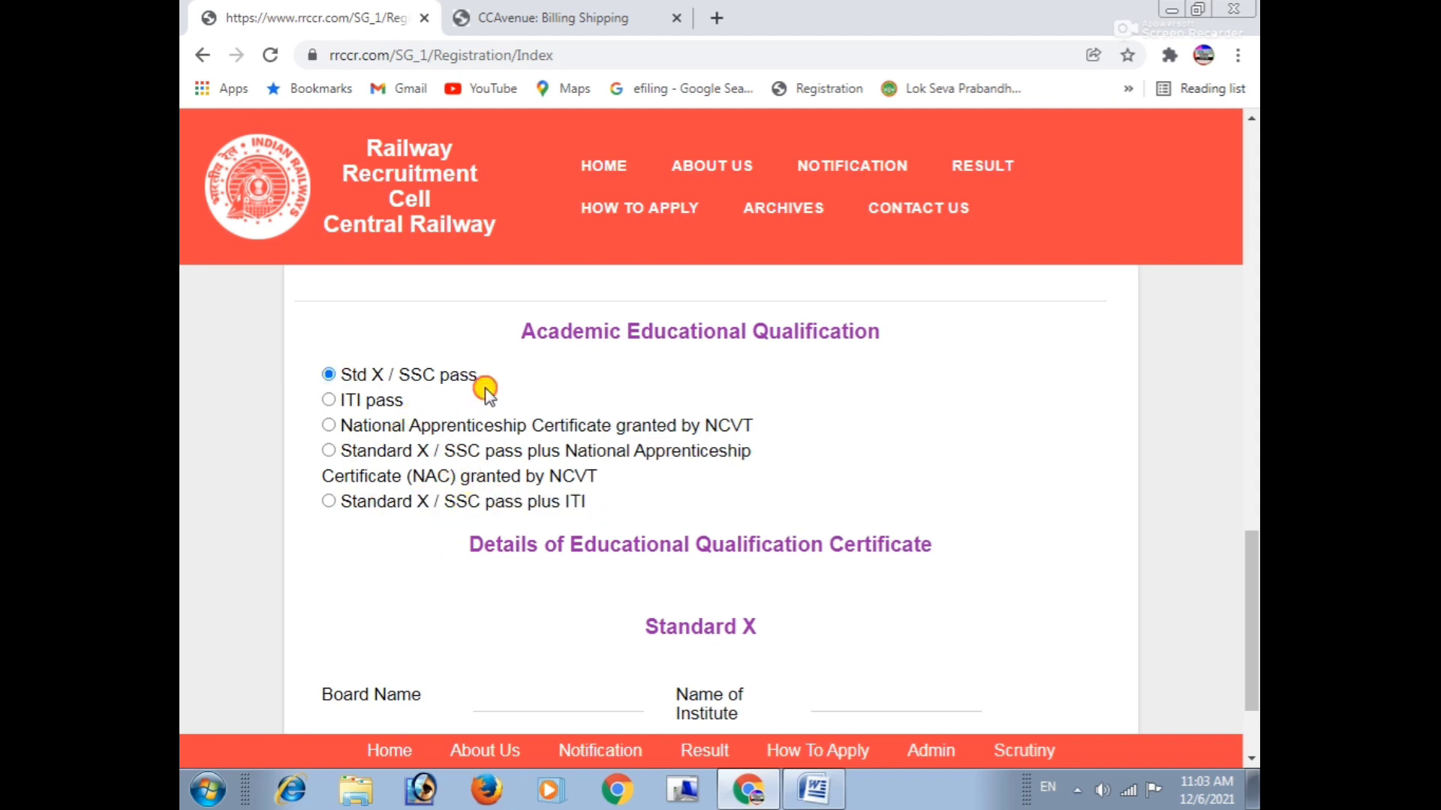
scroll(498, 507, "down", 1)
left_click_drag(498, 454, 1020, 453)
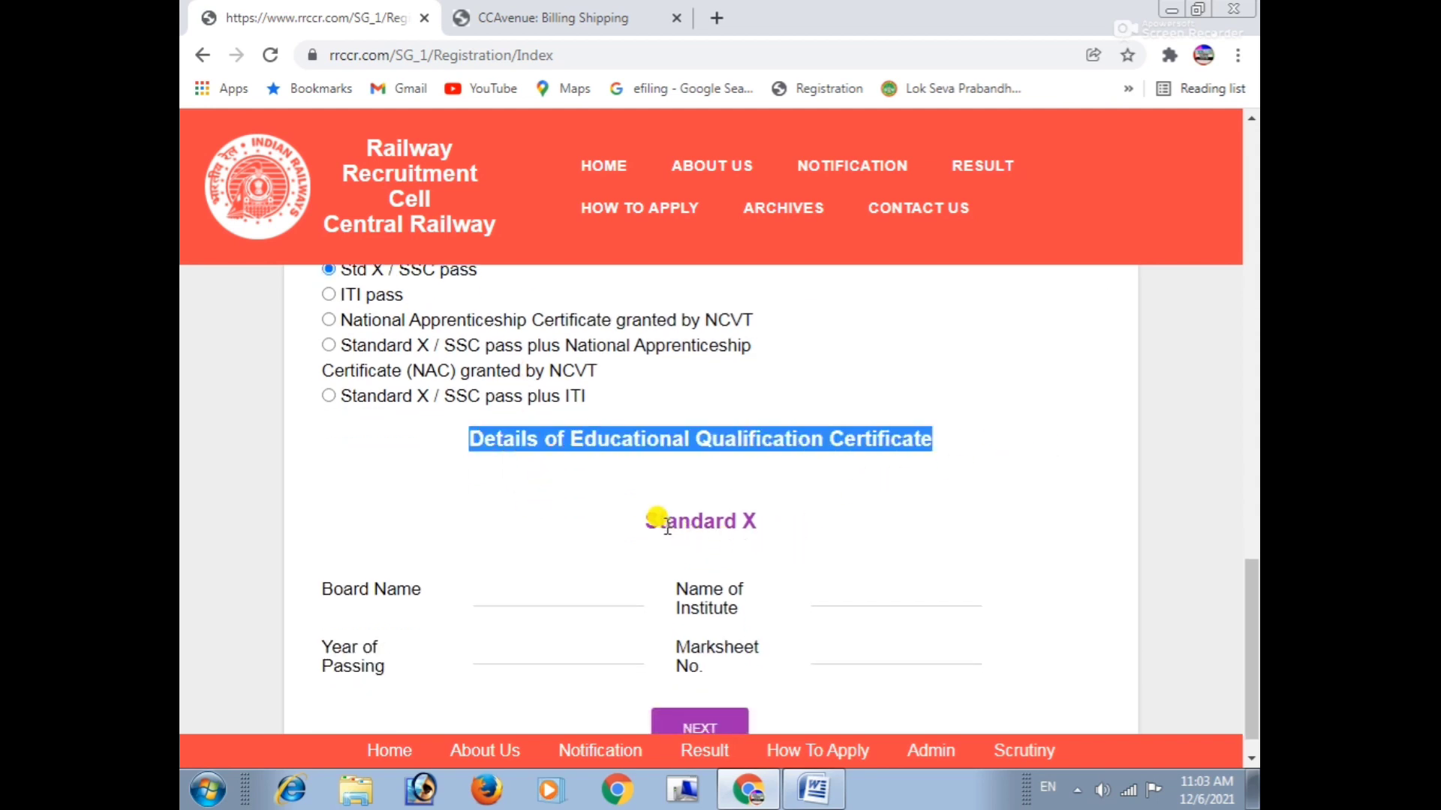
scroll(662, 525, "down", 1)
left_click(629, 483)
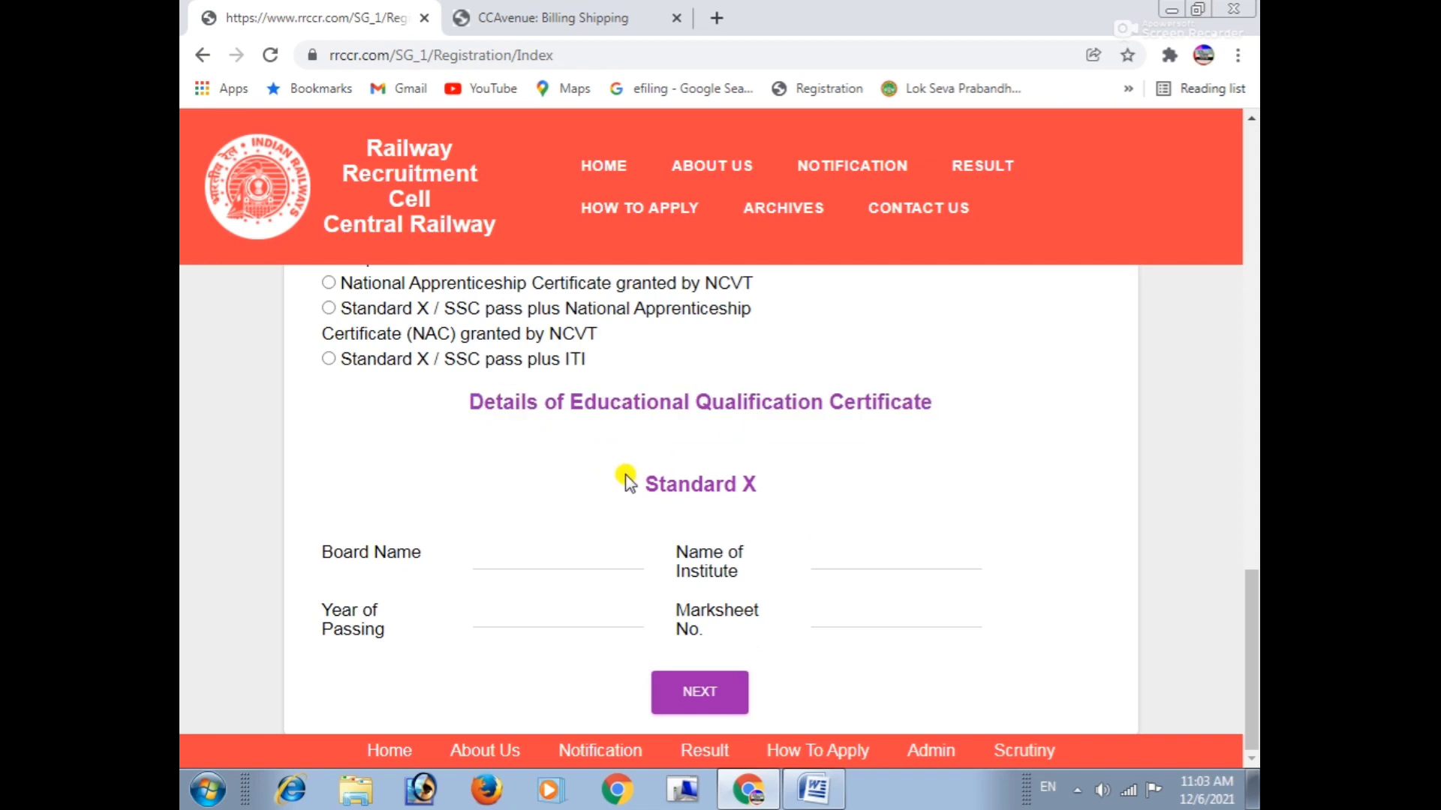
left_click_drag(645, 477, 842, 488)
scroll(525, 480, "up", 3)
left_click_drag(328, 443, 502, 469)
scroll(613, 551, "down", 3)
left_click_drag(645, 484, 752, 517)
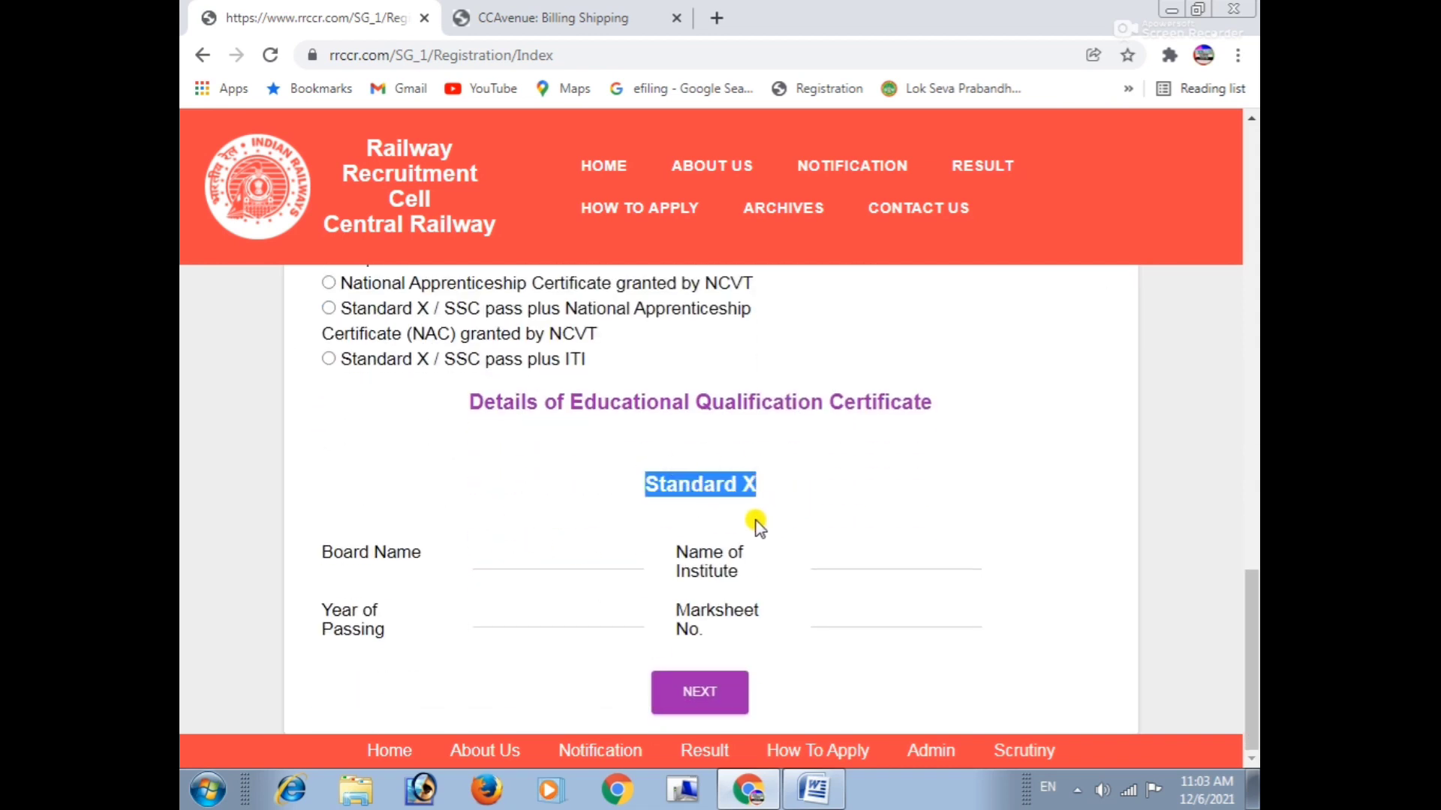
scroll(365, 492, "up", 2)
Switch the qualification to ITI pass and back to Std X / SSC pass.
left_click(329, 363)
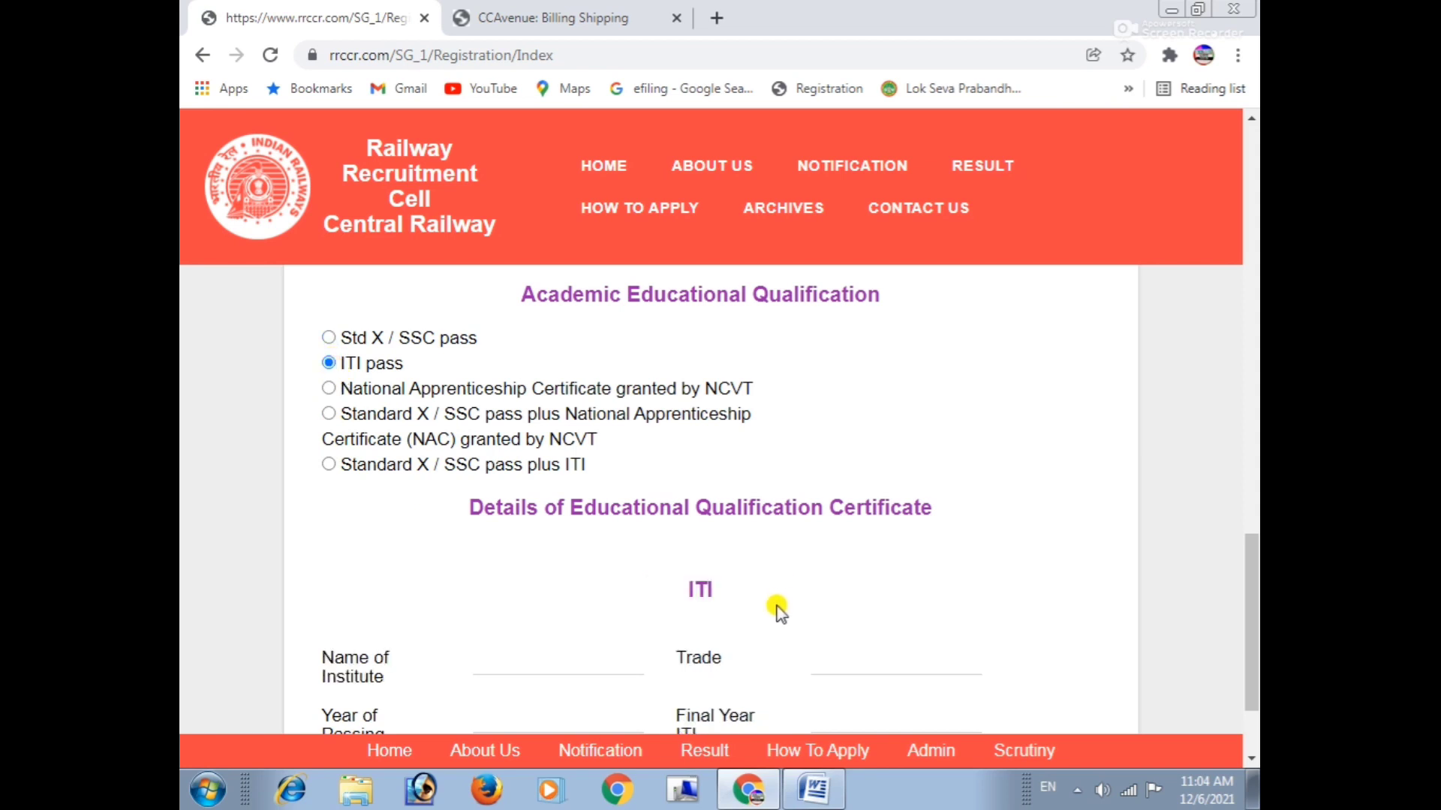
scroll(687, 484, "down", 2)
scroll(811, 487, "up", 2)
left_click(329, 337)
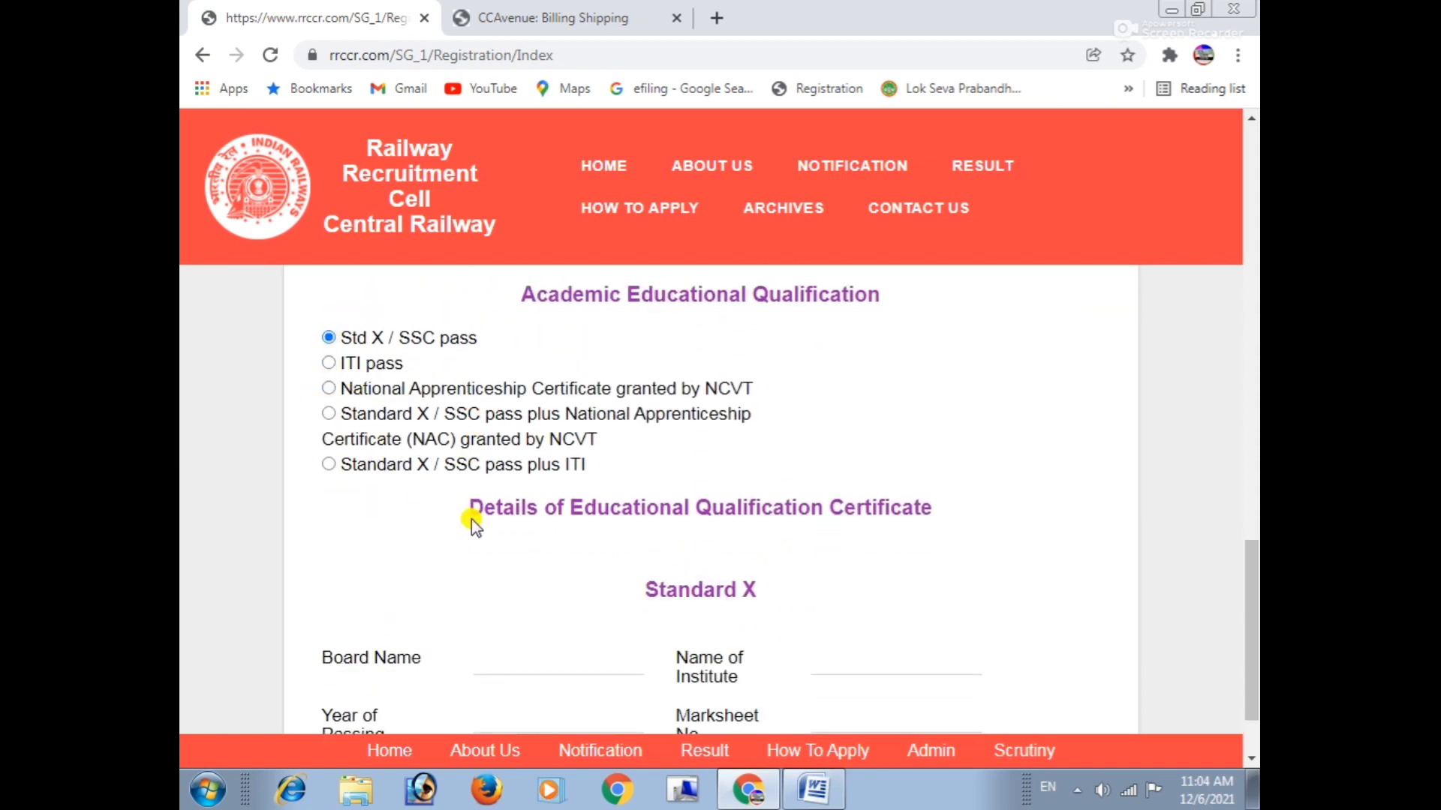
scroll(645, 570, "down", 2)
left_click_drag(627, 480, 752, 475)
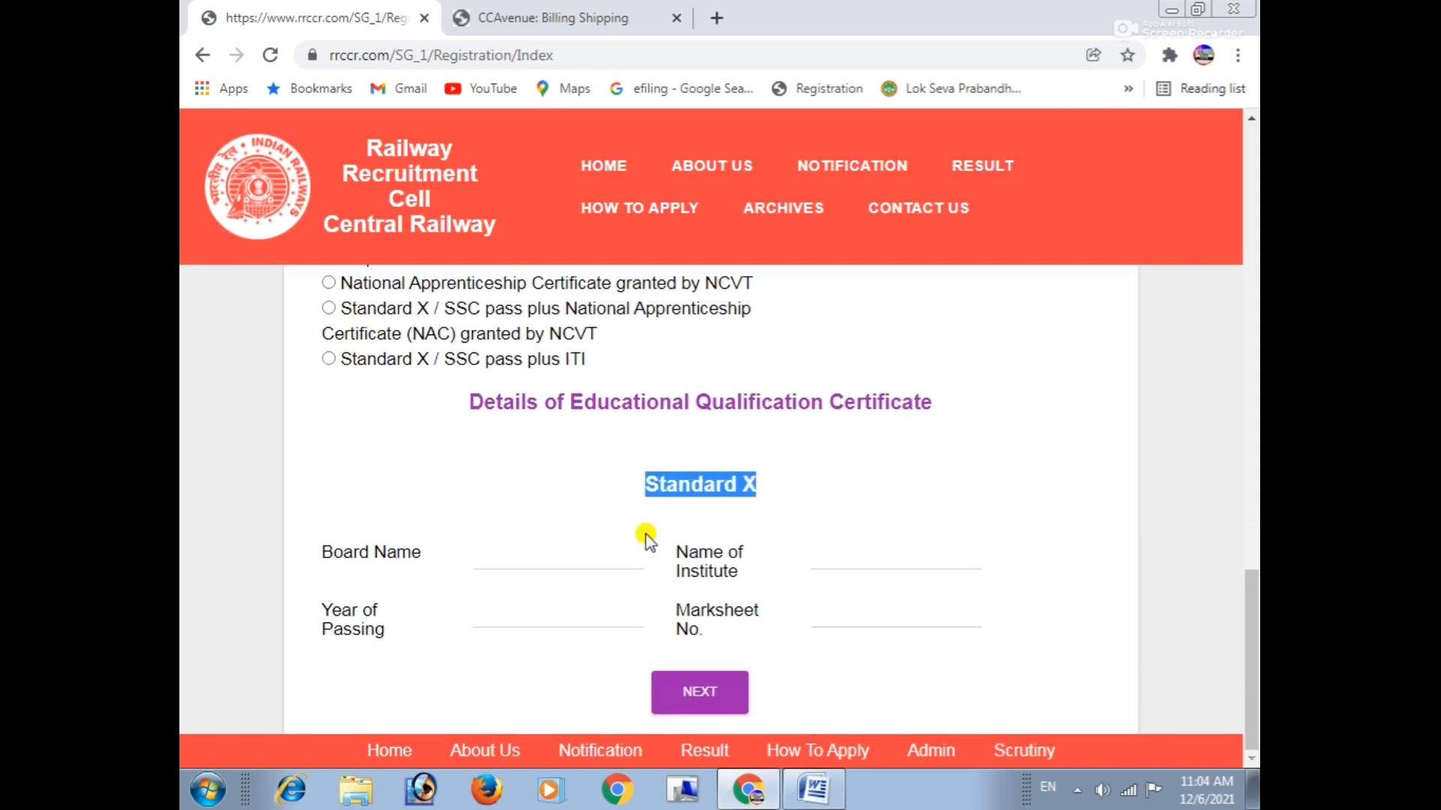
Highlight the Board Name, Name of Institute, Year of Passing and Marksheet No. fields.
left_click_drag(311, 555, 425, 557)
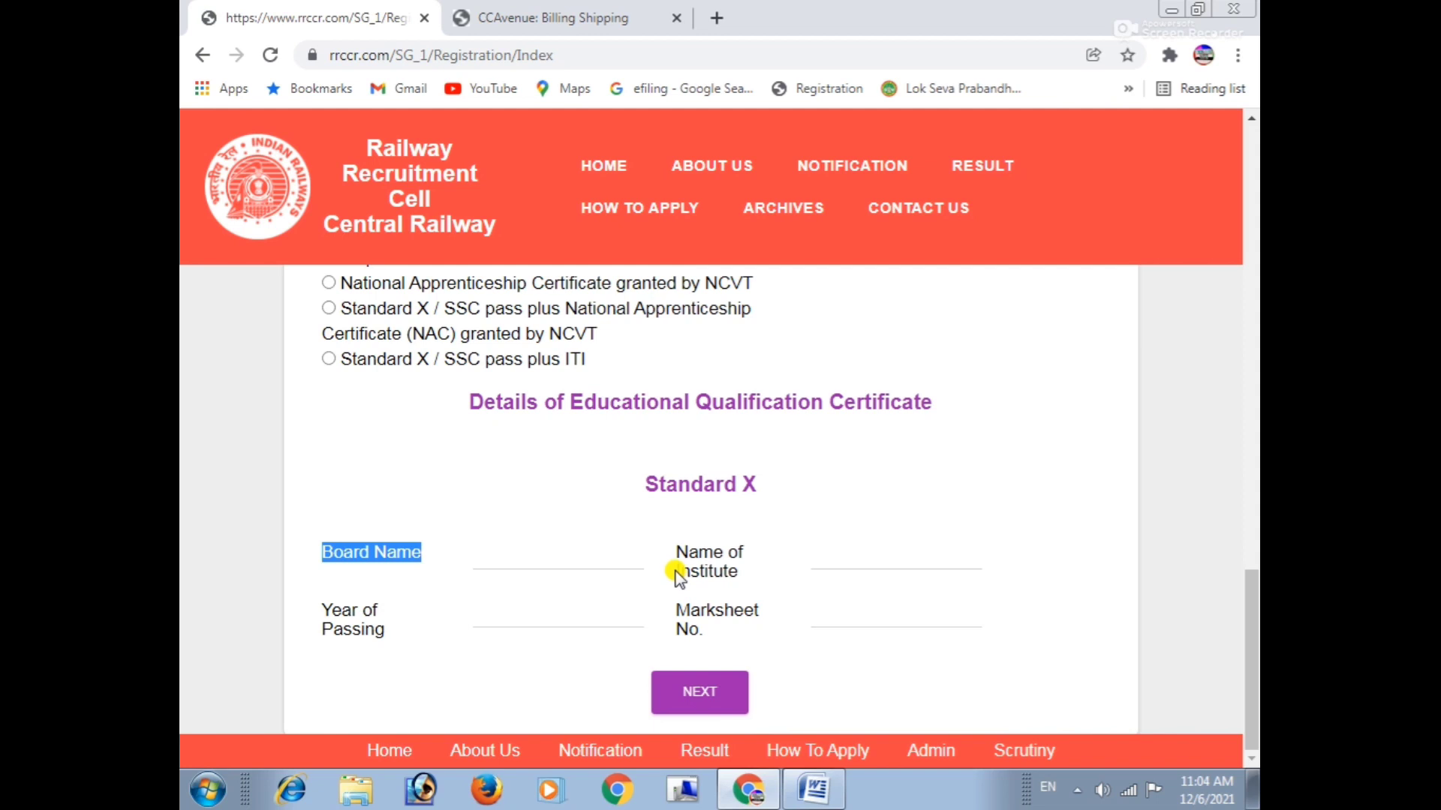
left_click_drag(675, 563, 740, 579)
left_click(761, 560)
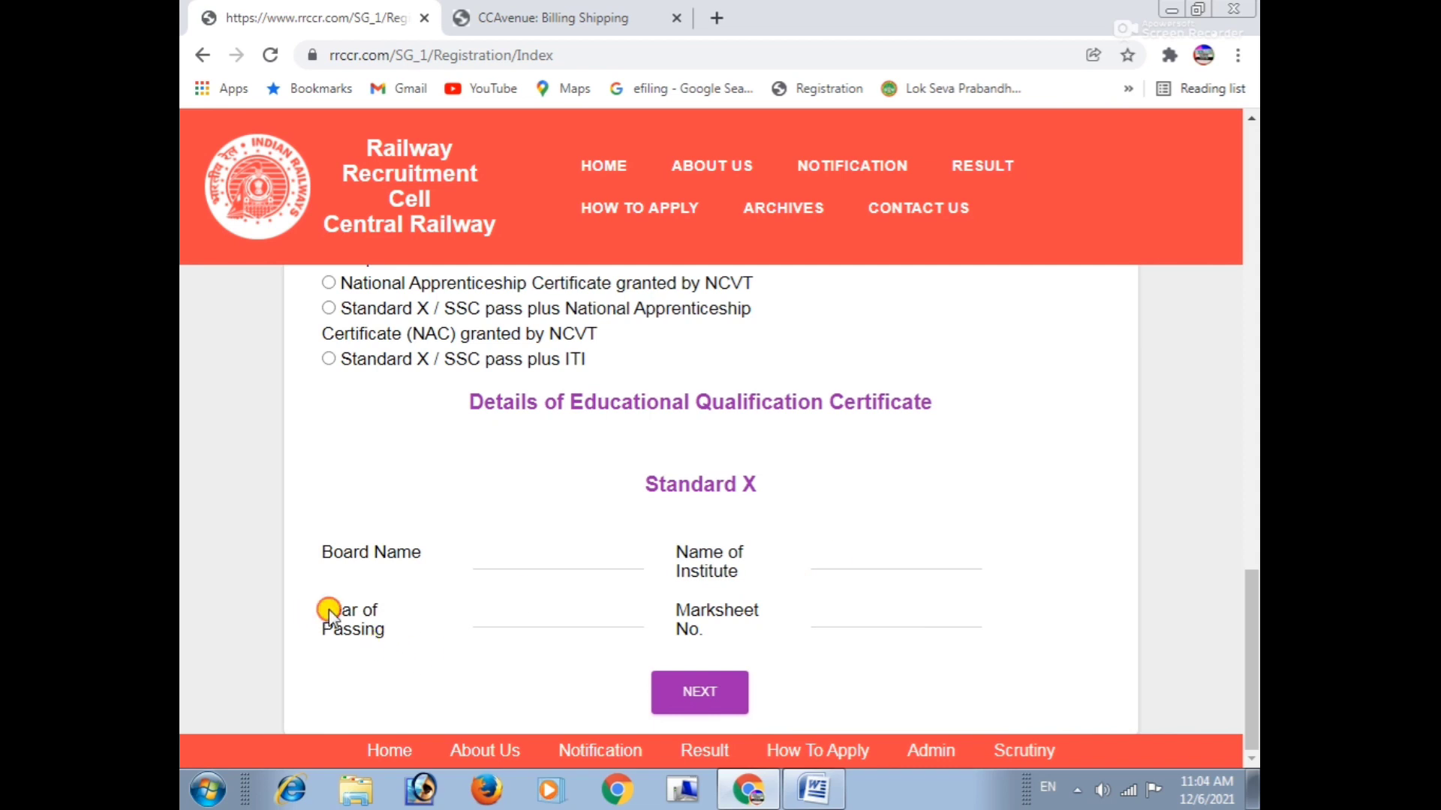
left_click_drag(328, 610, 393, 663)
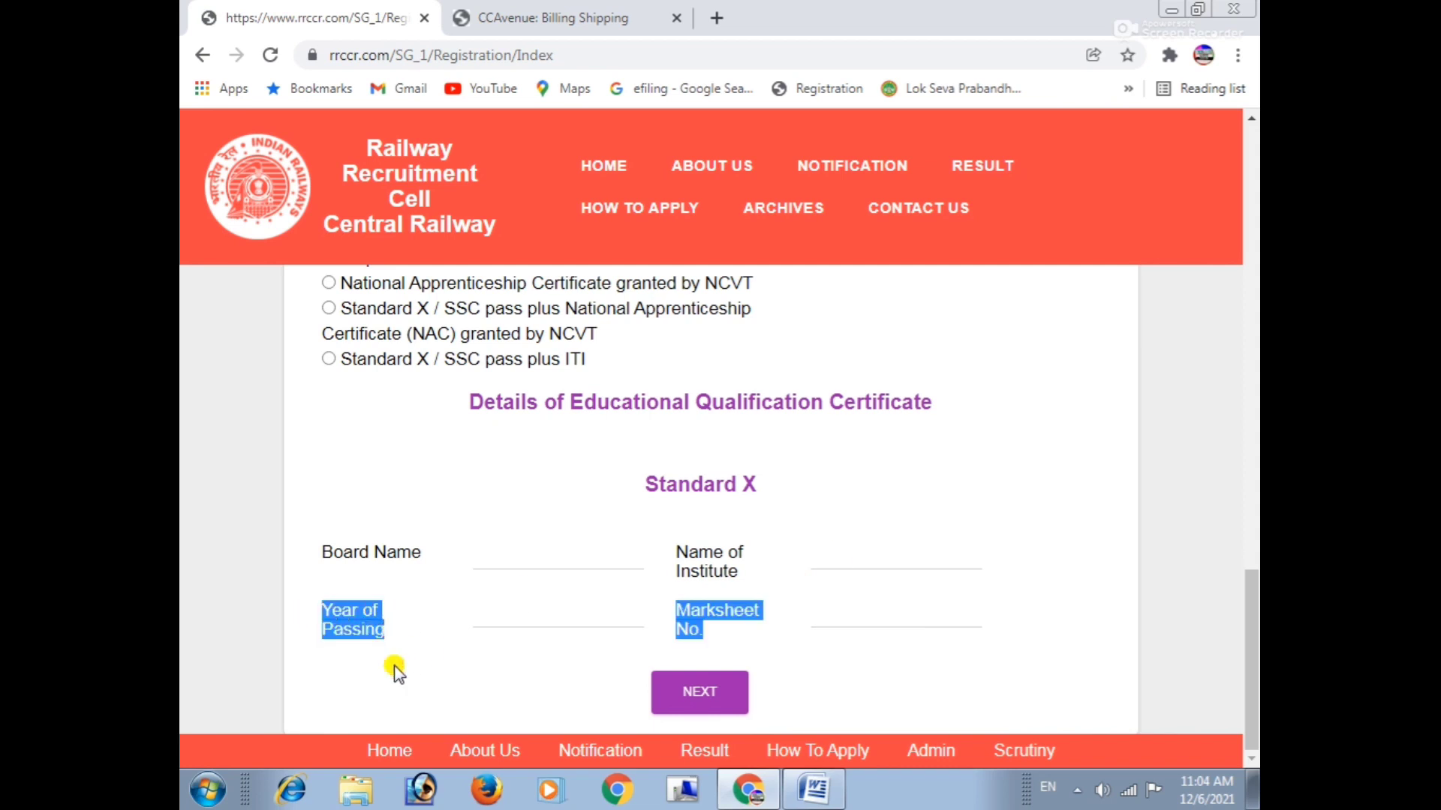
left_click(393, 666)
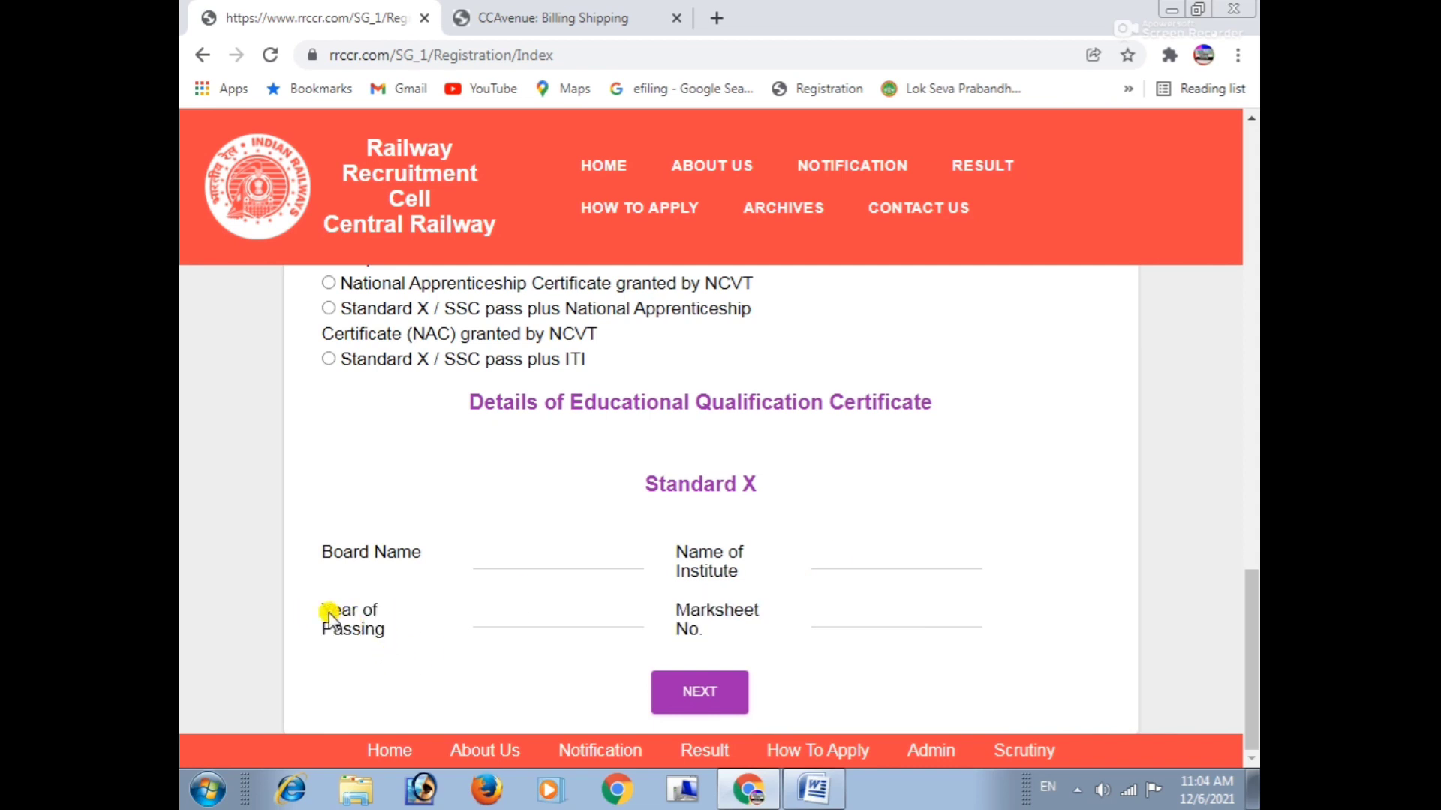
left_click_drag(322, 609, 399, 625)
left_click(403, 640)
Review the Registration Details preview (Standard X, MP BOARD, 2012) and tick the declaration checkbox.
left_click_drag(678, 609, 823, 612)
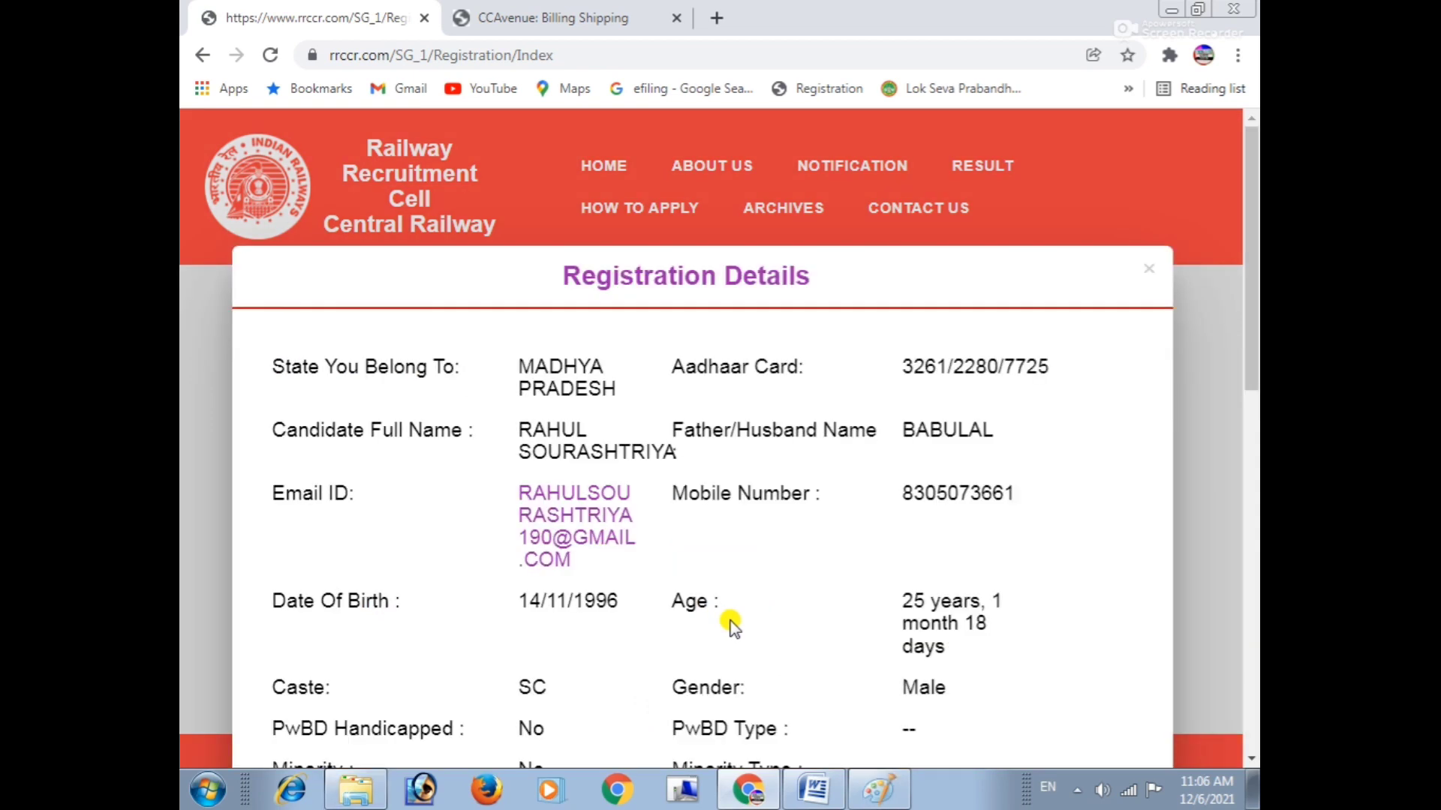
left_click_drag(582, 276, 741, 288)
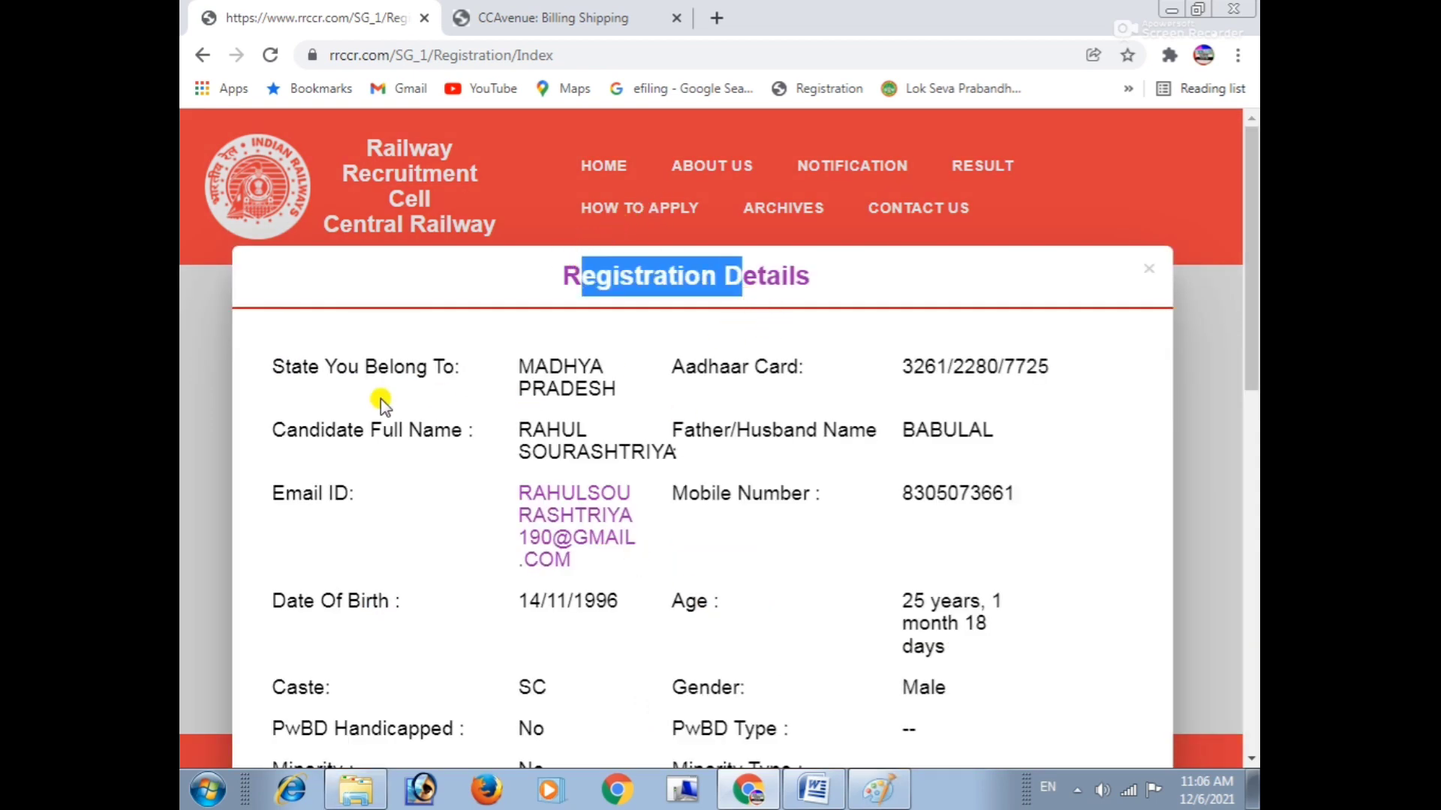
scroll(379, 401, "down", 10)
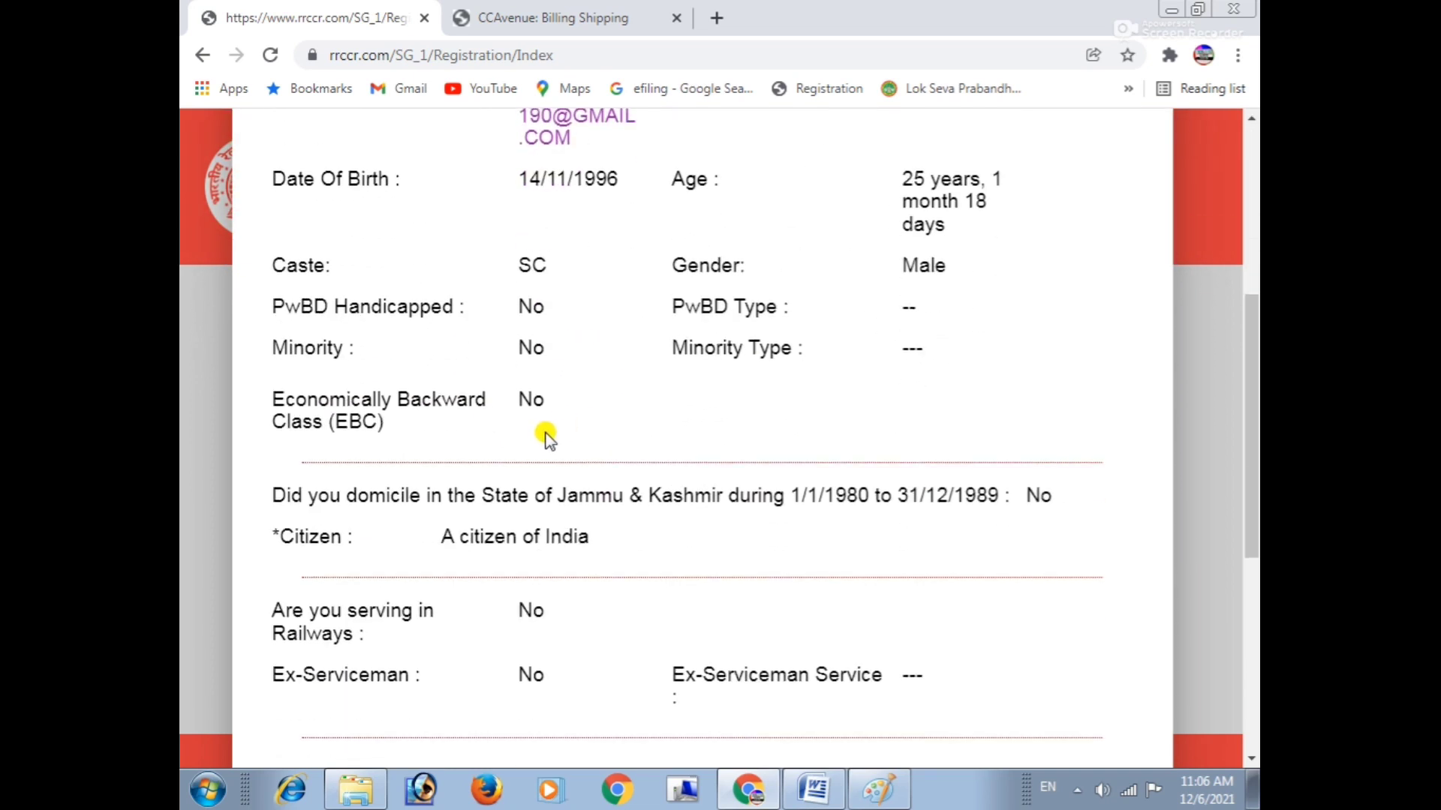
scroll(542, 439, "down", 3)
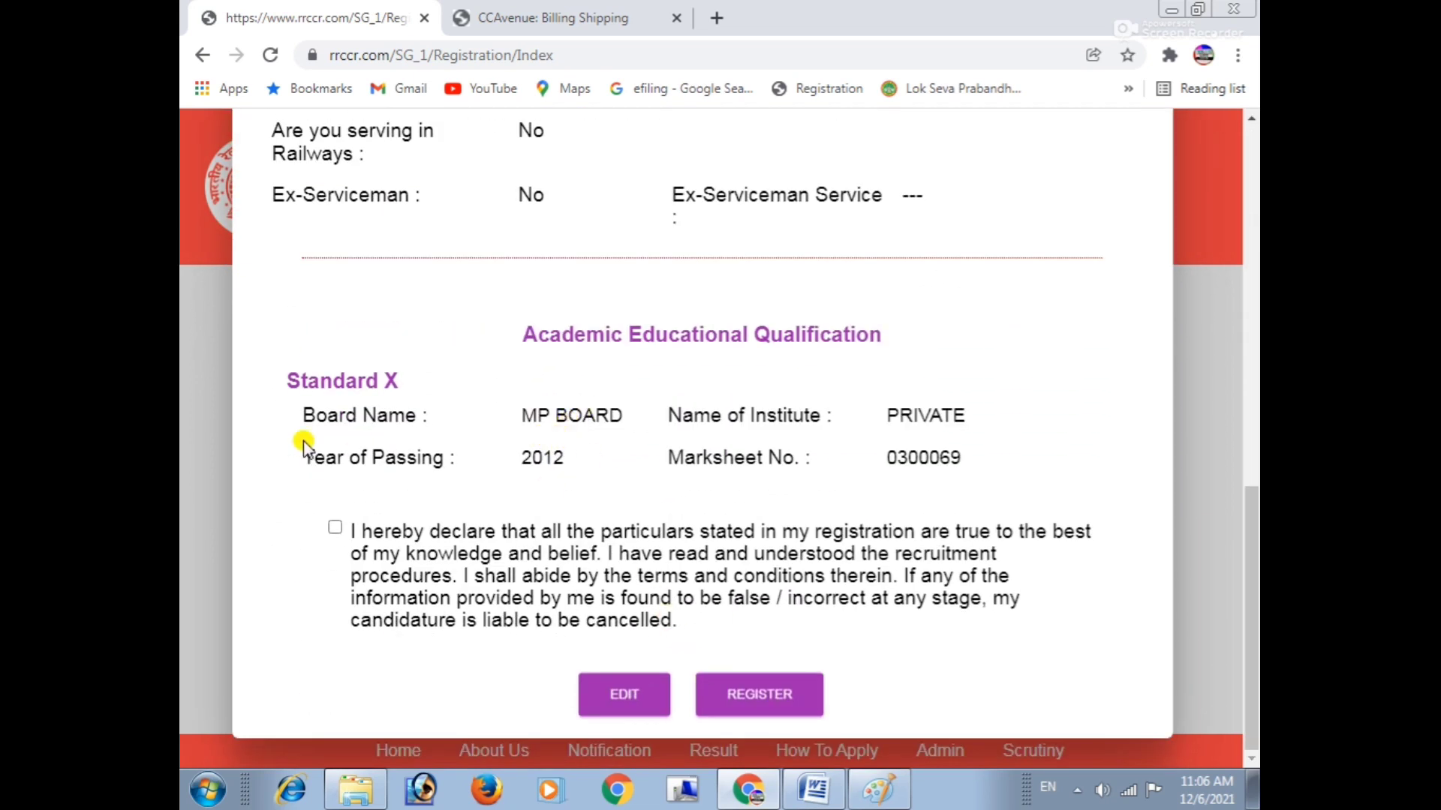
left_click(335, 529)
left_click(756, 708)
Submit the registration and read the confirmation that the Registration ID and password were emailed.
left_click(758, 709)
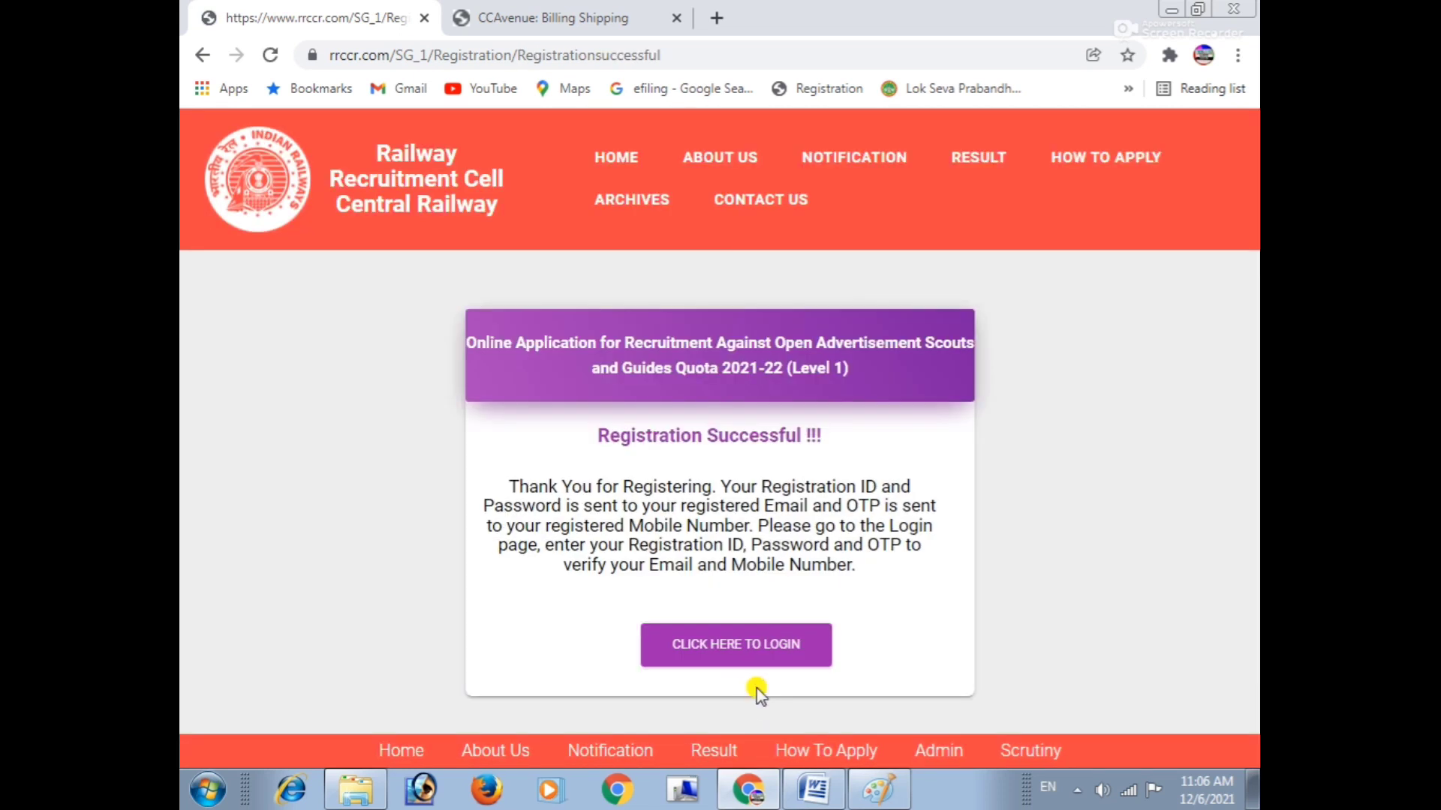
left_click_drag(600, 425, 829, 460)
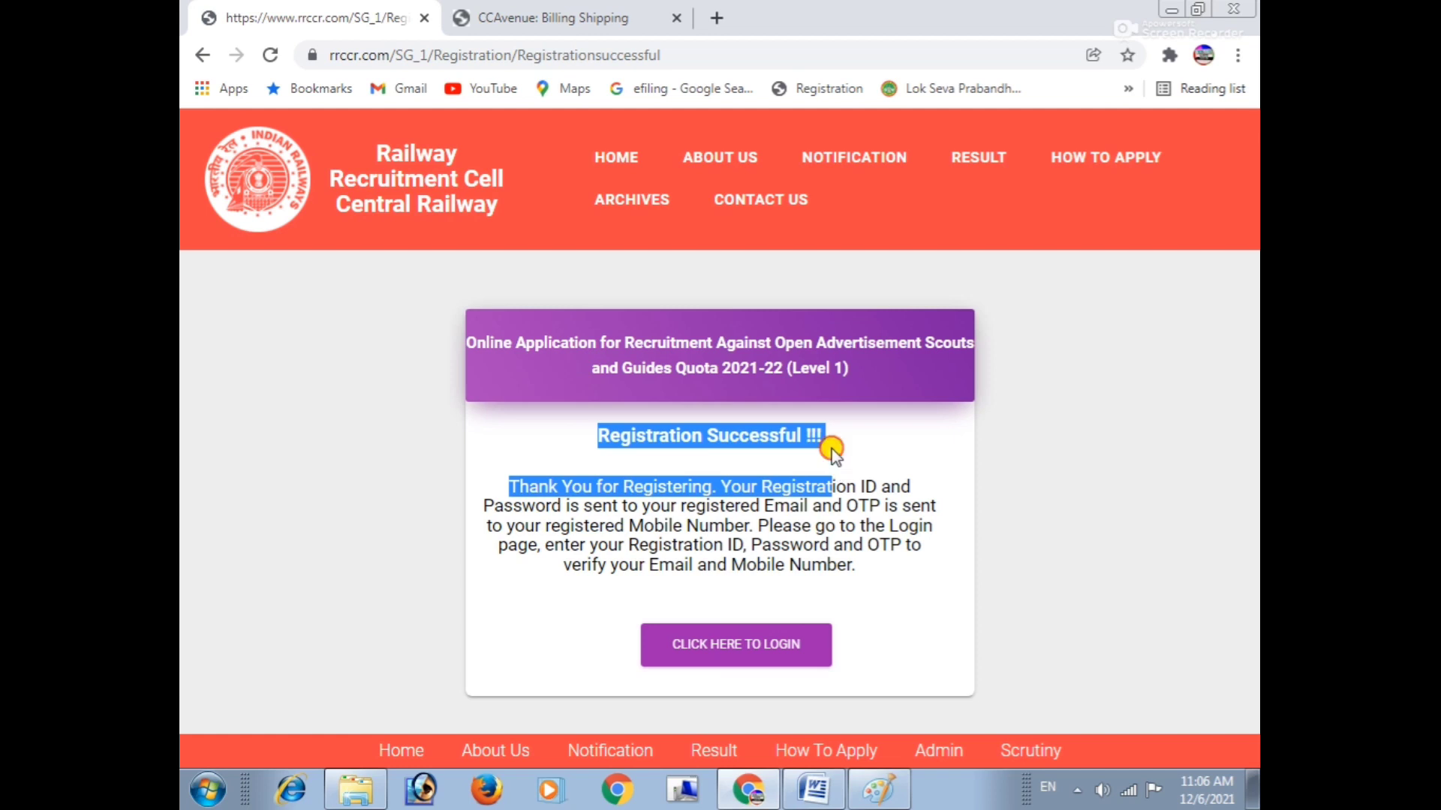
left_click(660, 471)
left_click_drag(519, 486, 891, 487)
left_click_drag(513, 505, 948, 548)
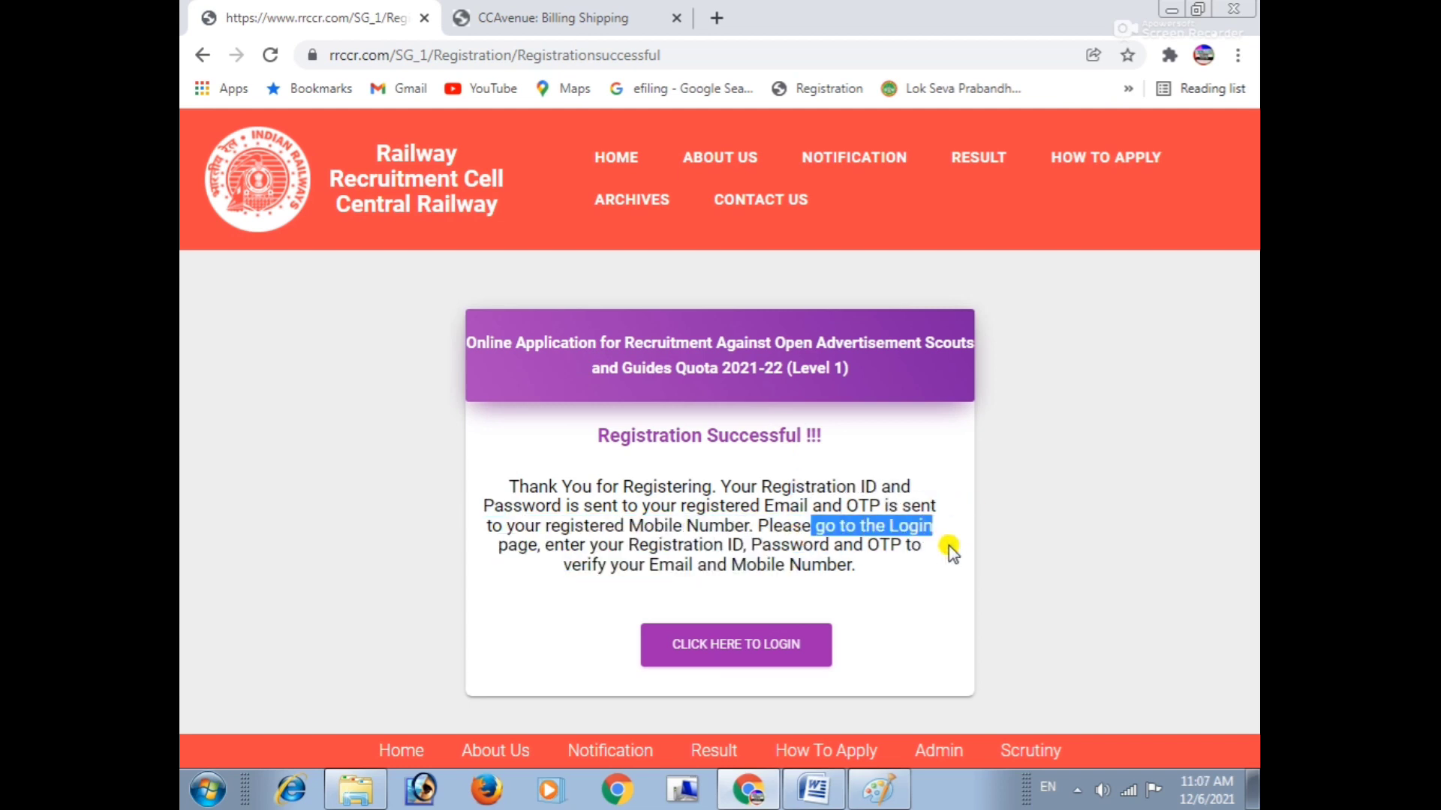
left_click_drag(529, 545, 900, 548)
left_click_drag(579, 571, 782, 574)
left_click(781, 585)
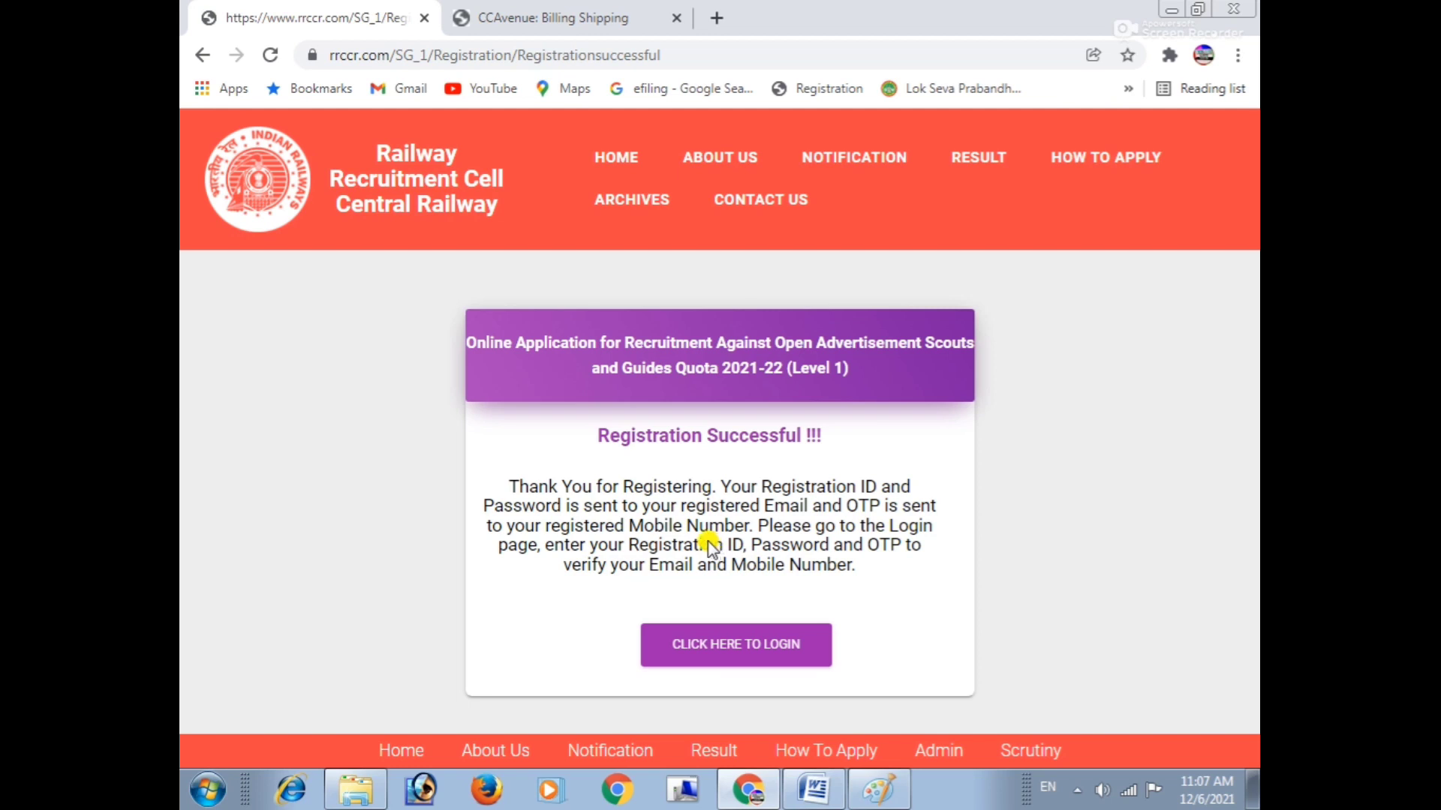
Log in with the emailed Registration ID and password to reach the Verify Mobile Number page.
left_click(747, 650)
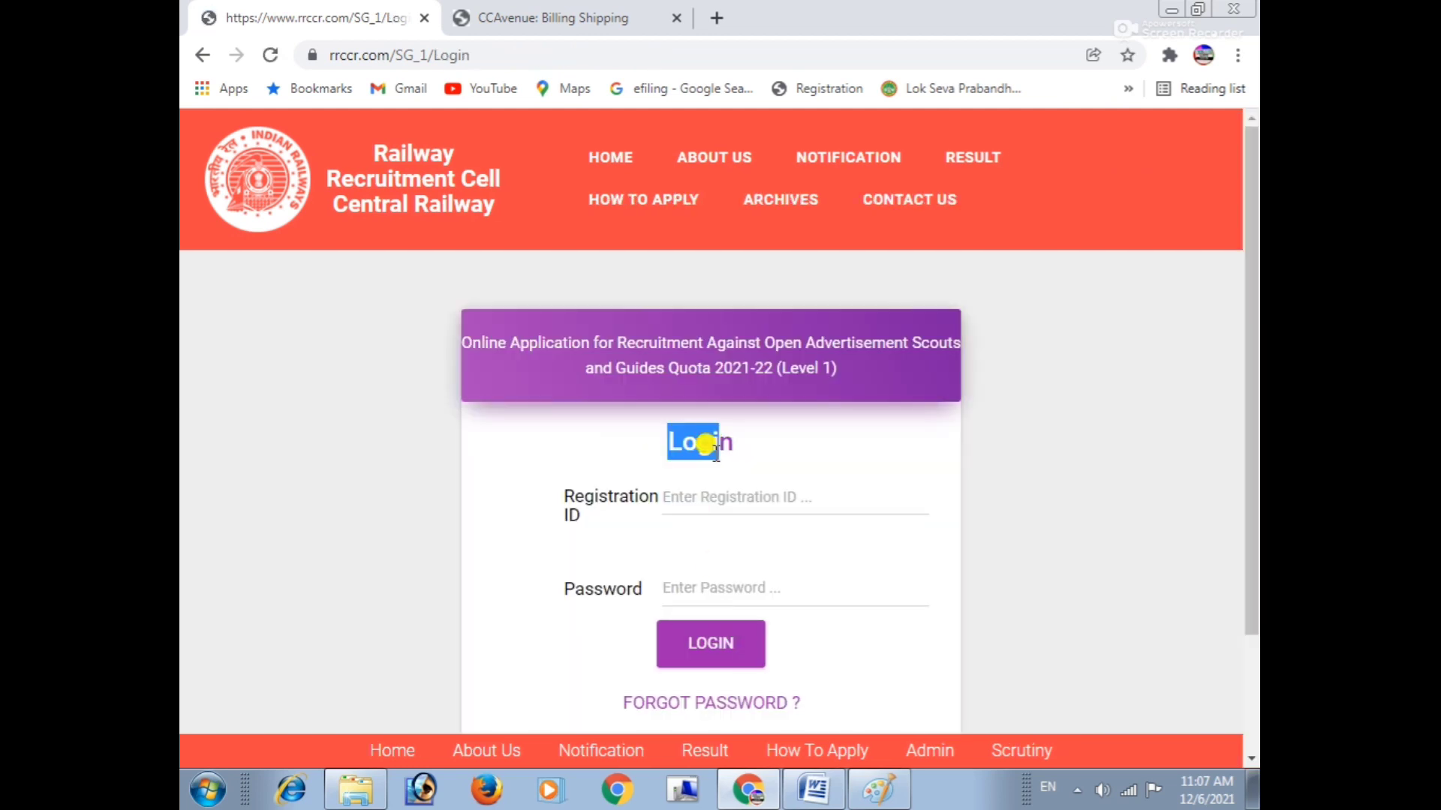
left_click(677, 488)
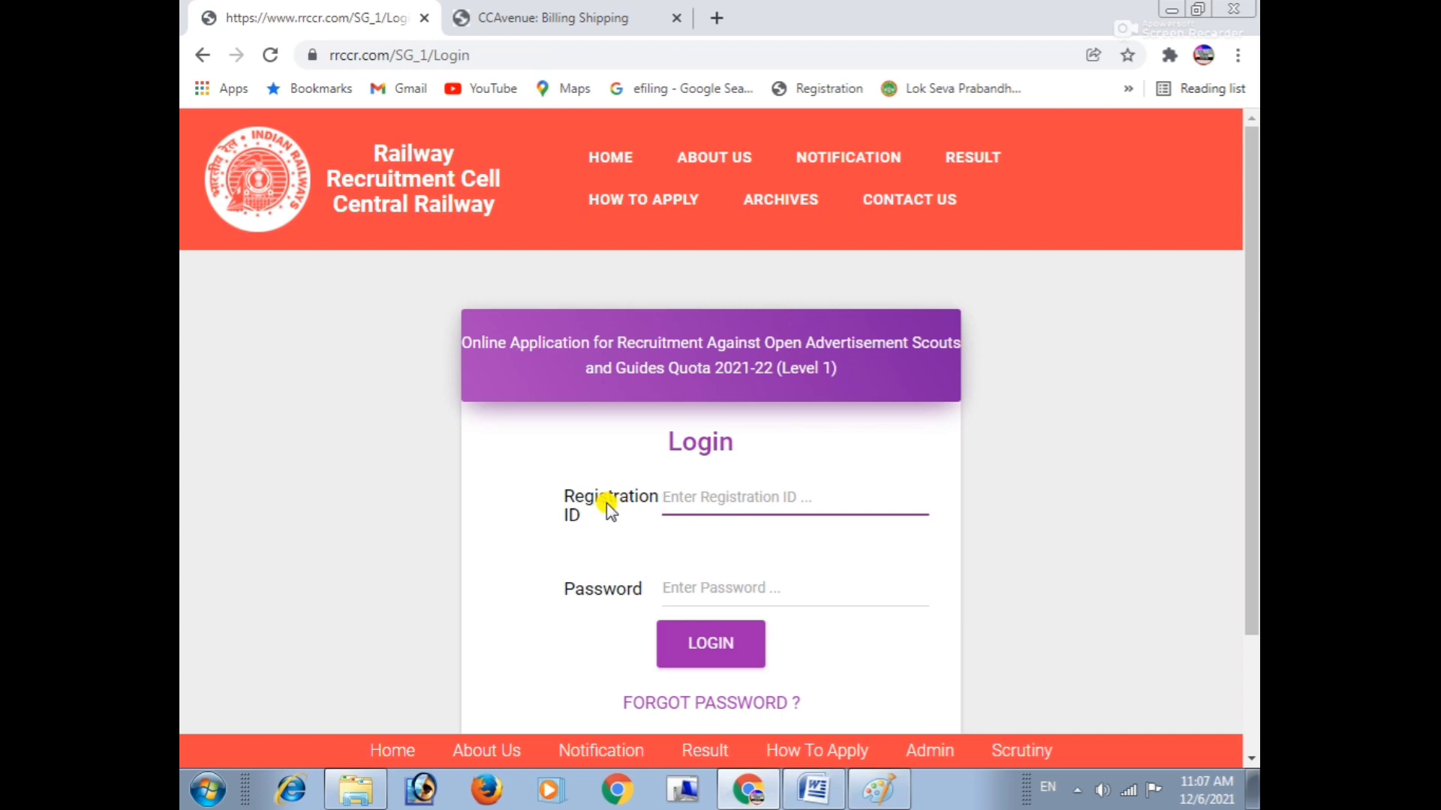
left_click(667, 576)
left_click(526, 512)
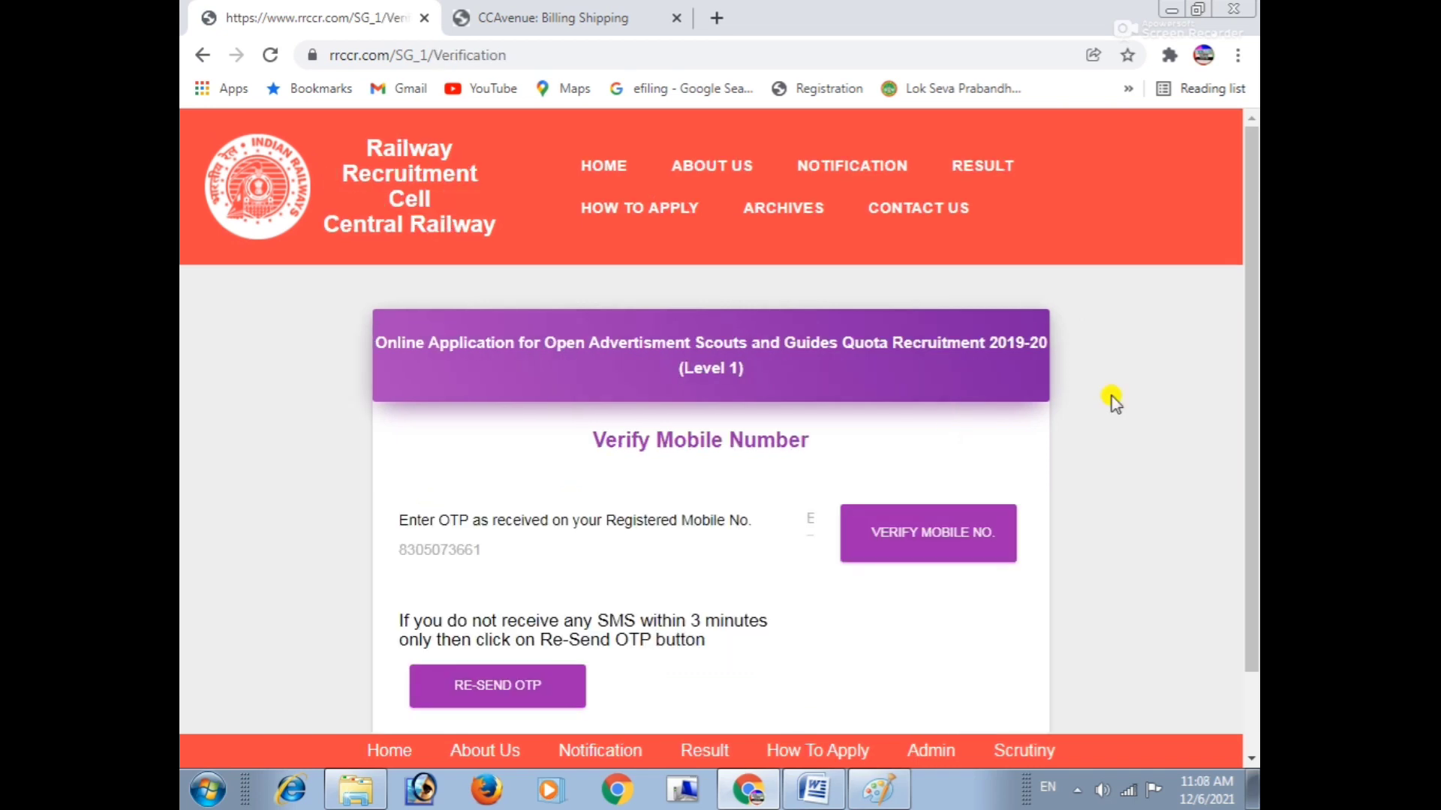
left_click_drag(616, 436, 795, 443)
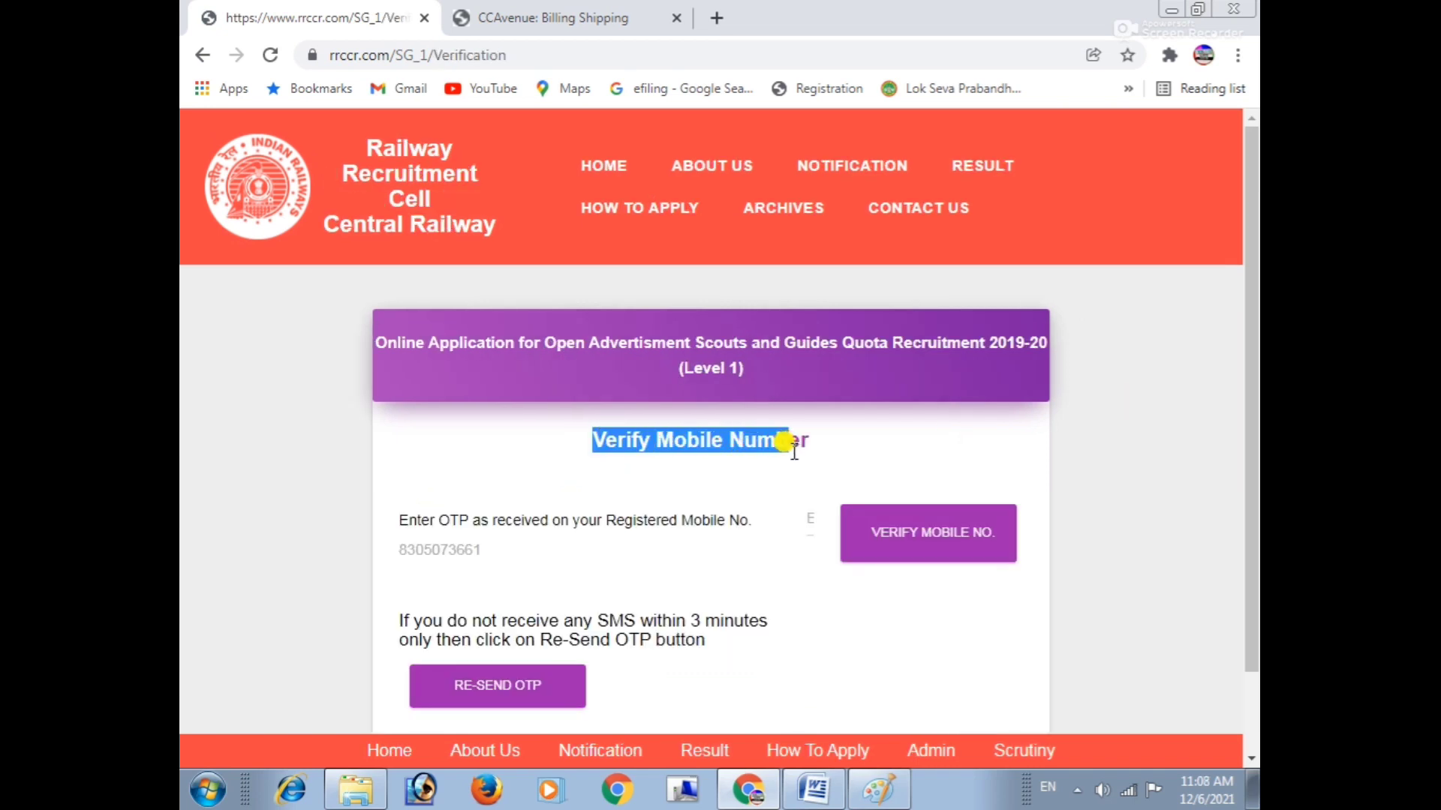
left_click(718, 470)
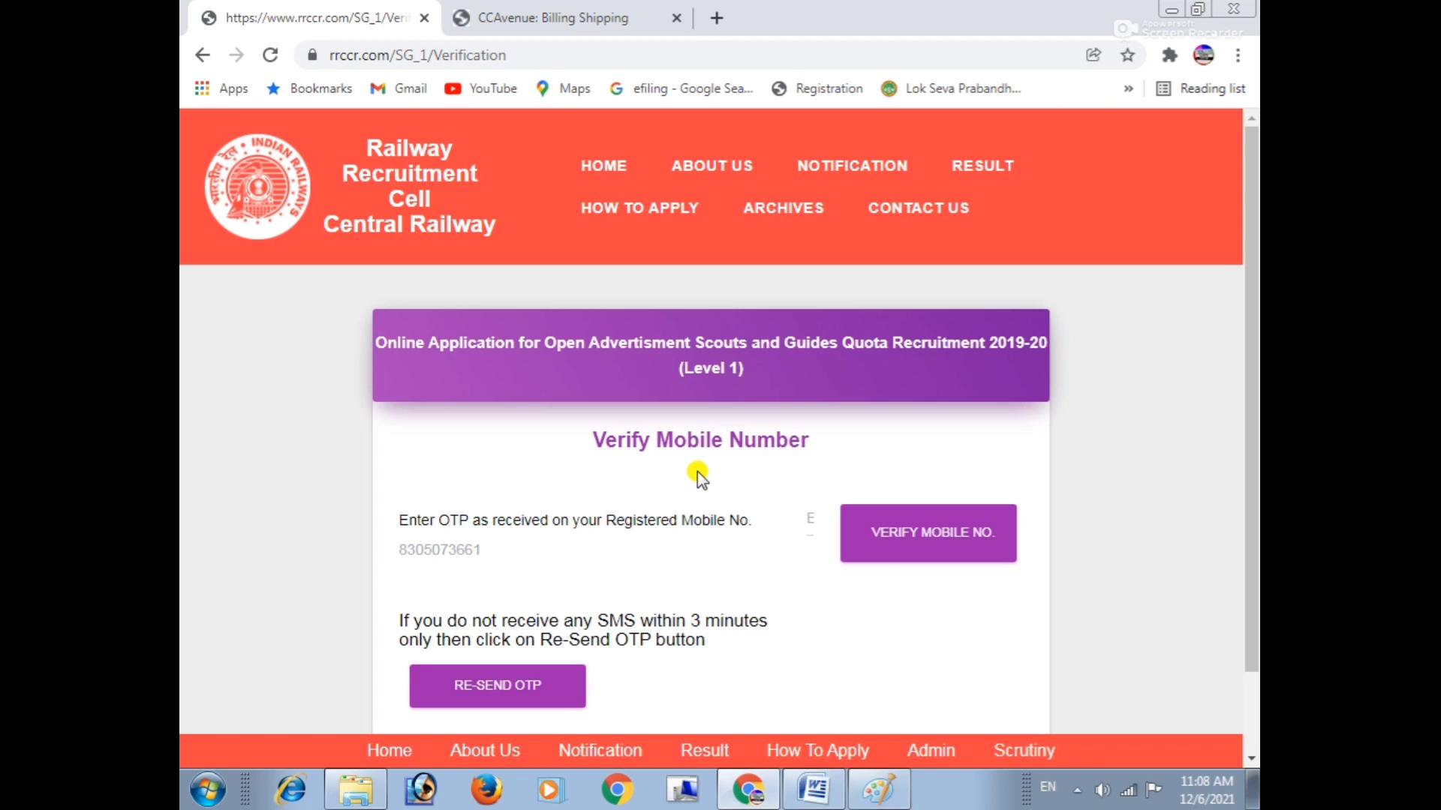
Submit the mobile OTP, dismiss the incorrect-OTP alert and enter the OTP again.
scroll(696, 593, "down", 1)
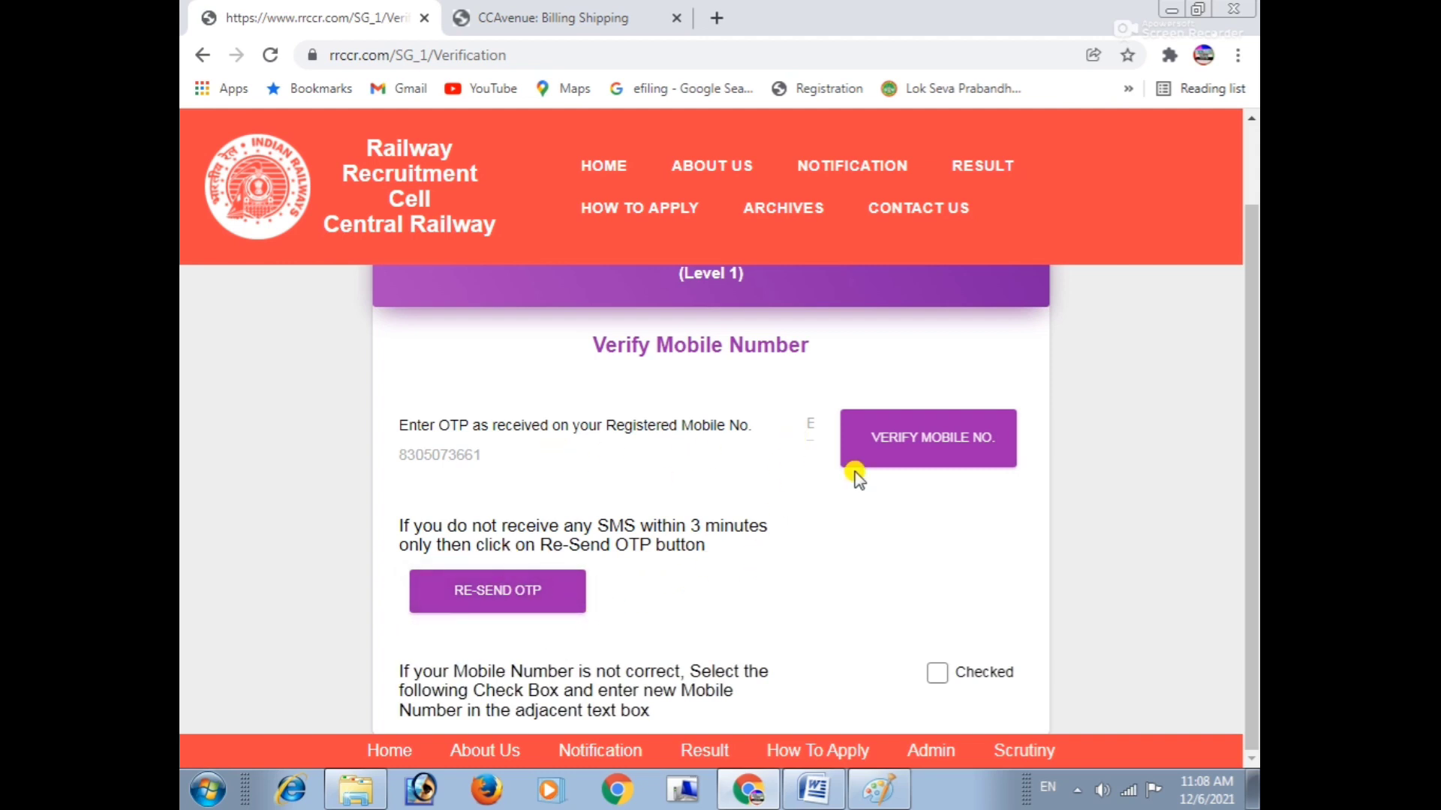
left_click(932, 438)
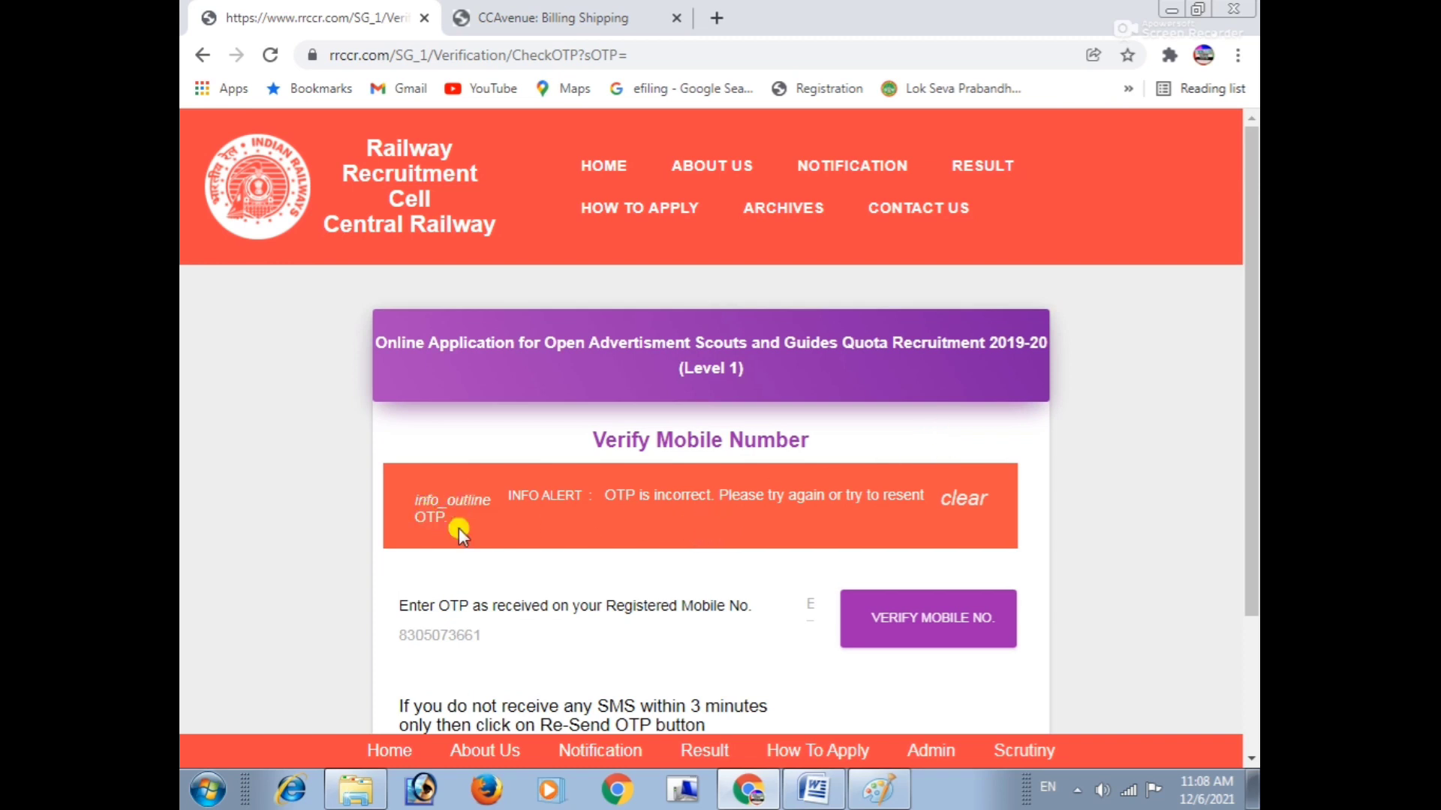
left_click(970, 499)
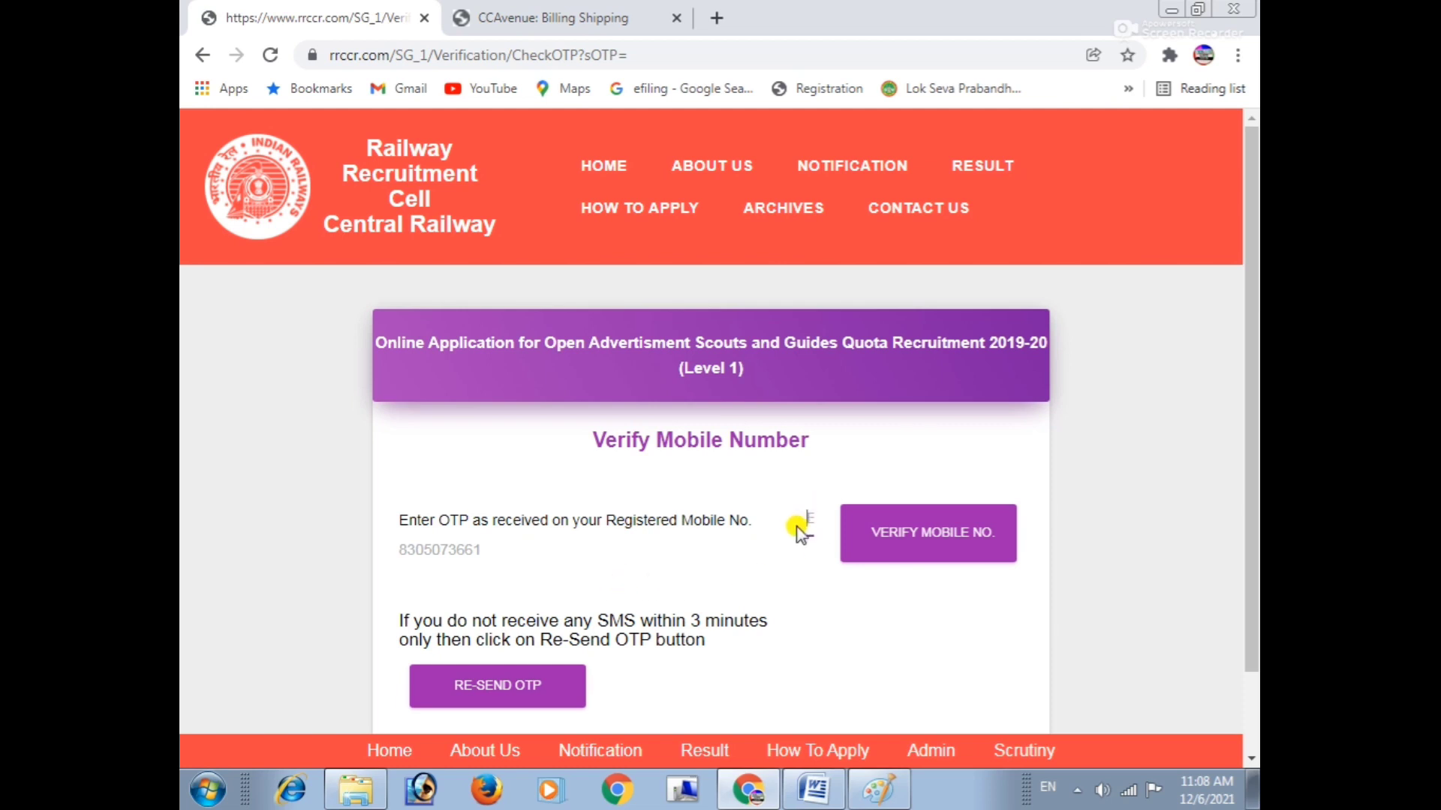
scroll(797, 570, "down", 1)
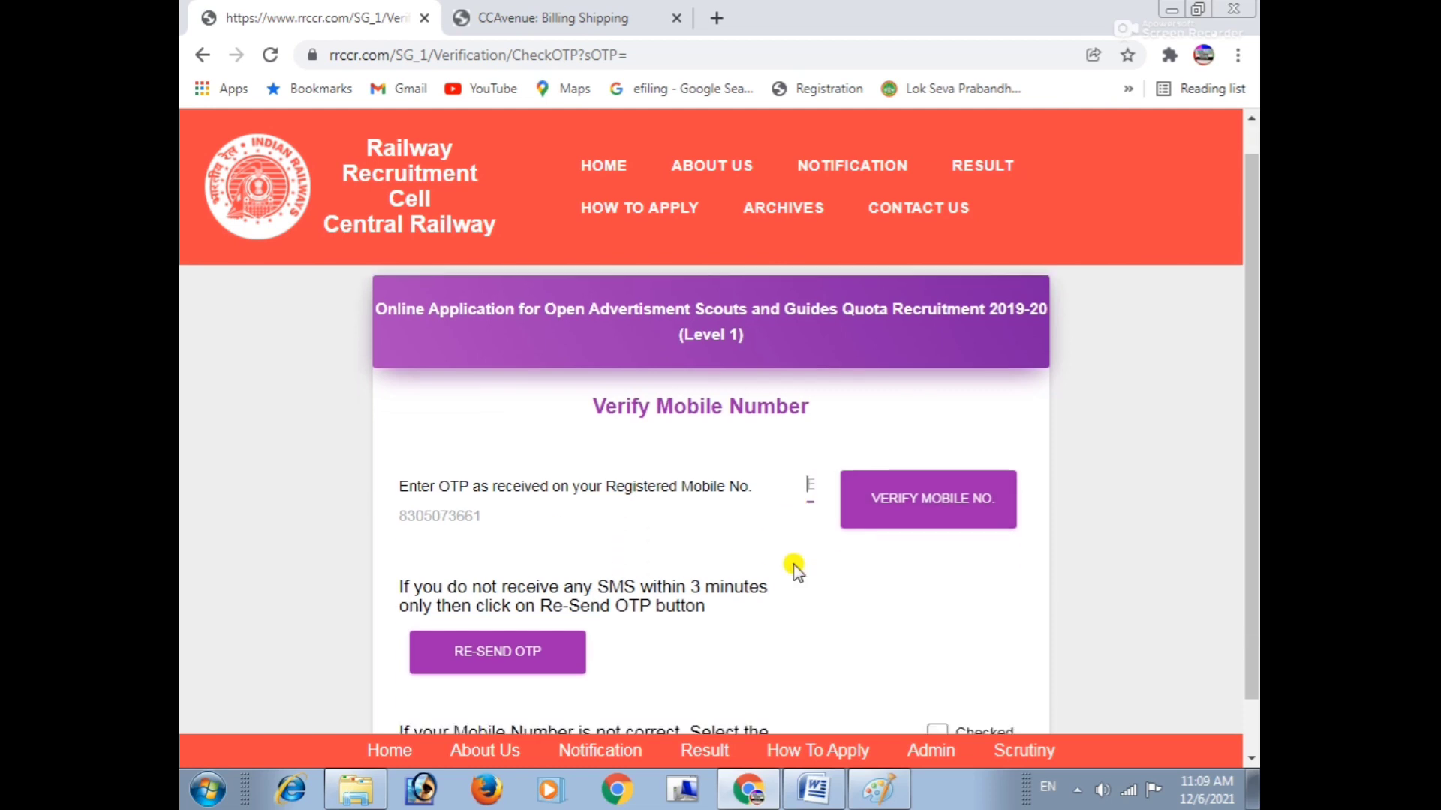
scroll(784, 570, "down", 1)
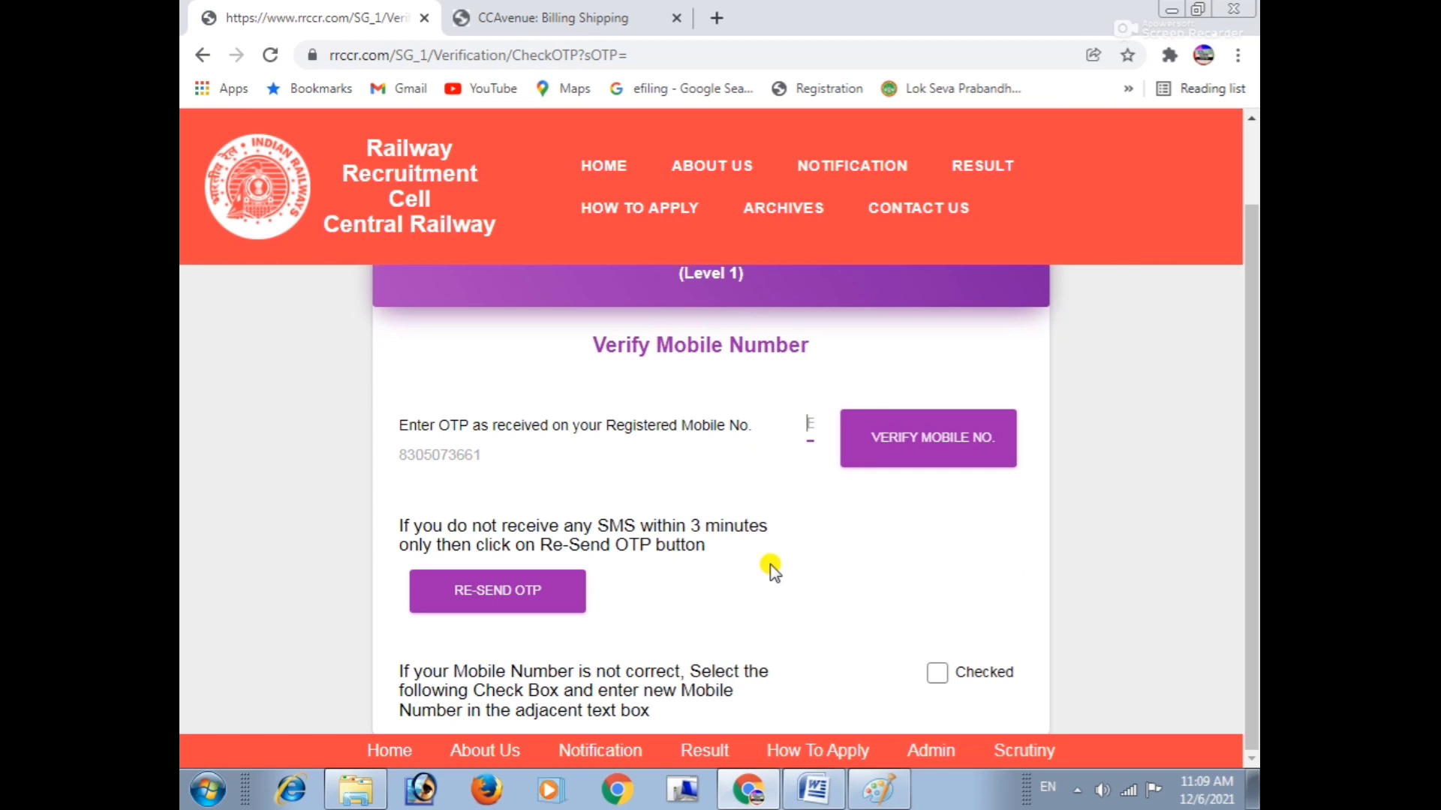
type("40")
Submit the new mobile OTP and start entering the old password on Change Password.
left_click(912, 458)
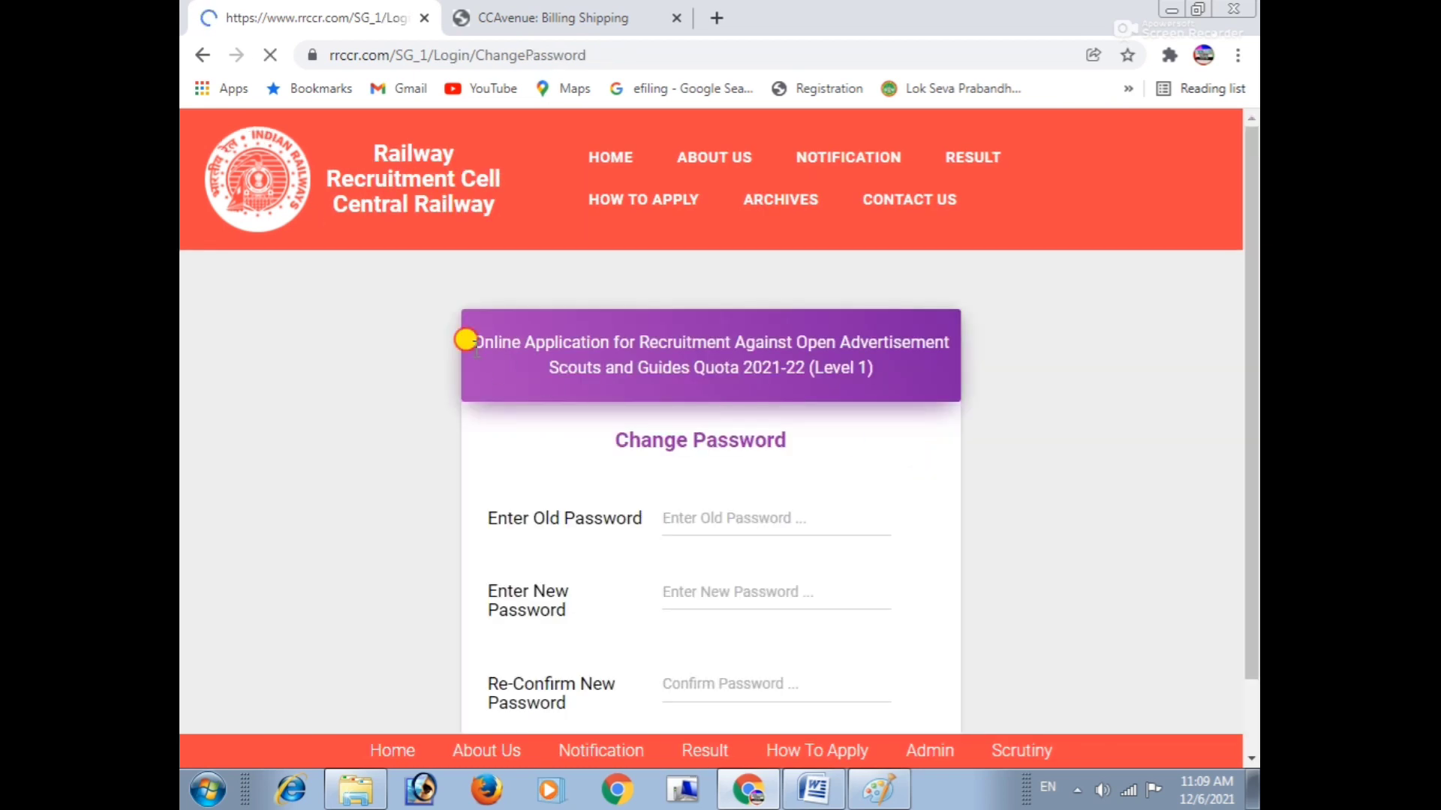
left_click_drag(466, 340, 729, 334)
left_click_drag(628, 439, 844, 402)
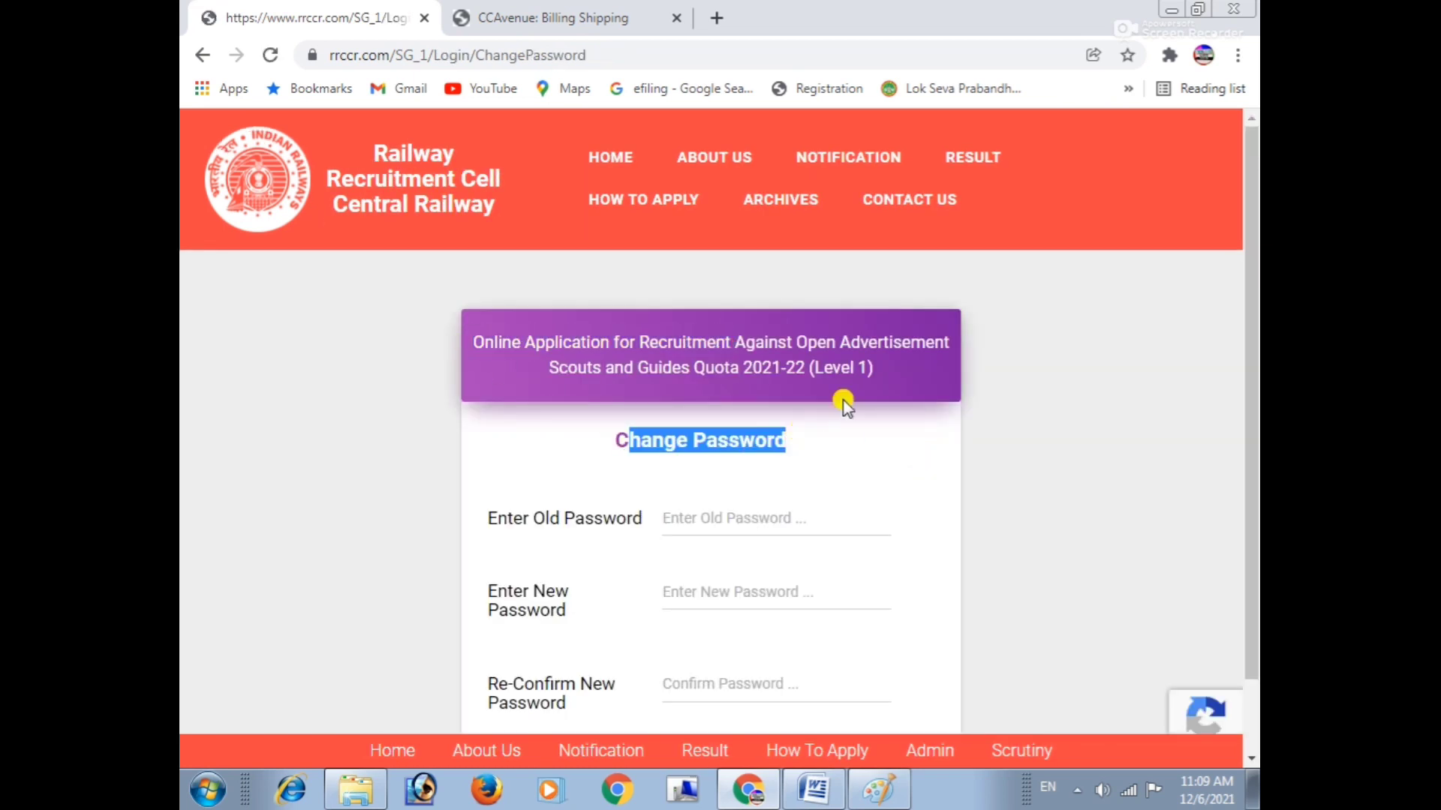
scroll(844, 403, "down", 1)
left_click(672, 420)
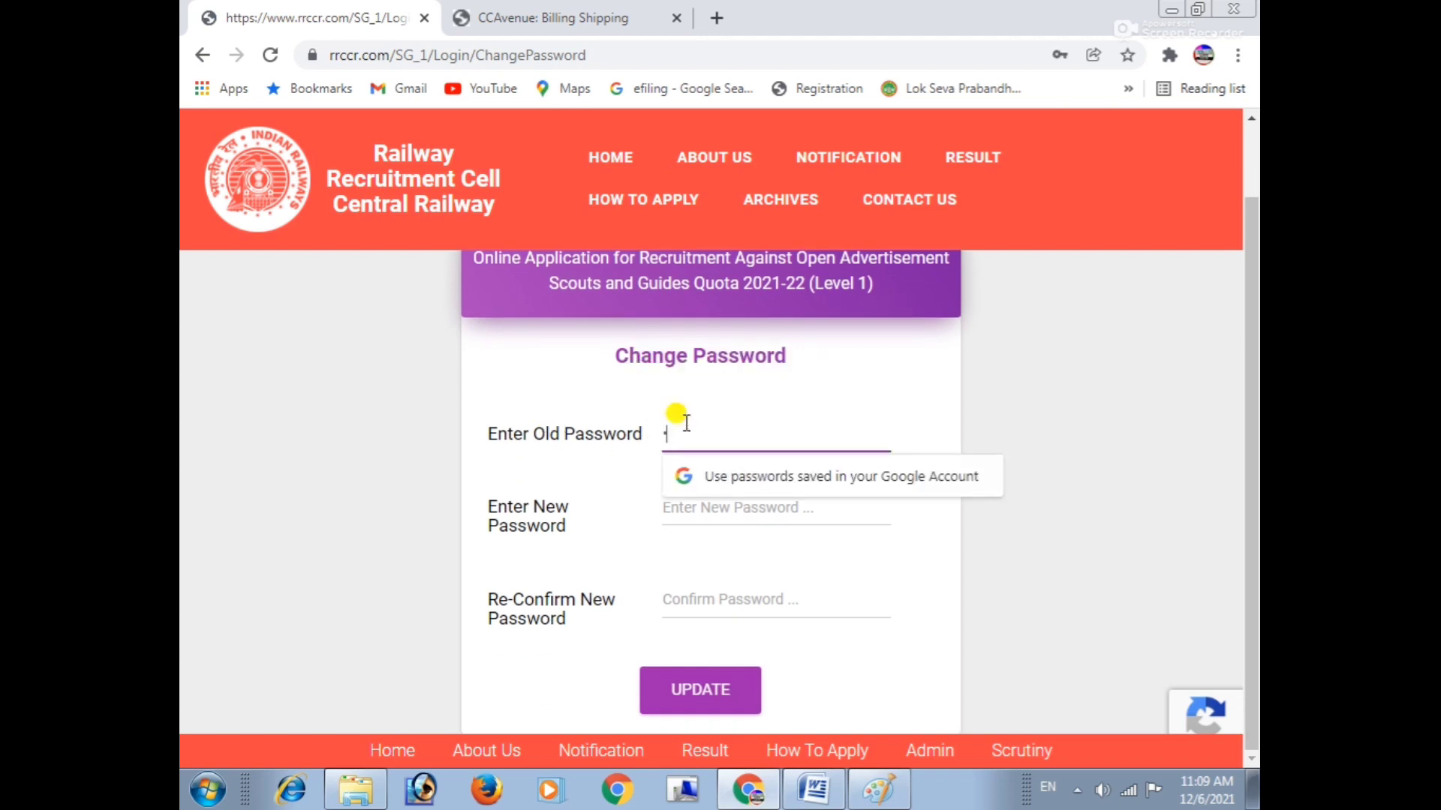
key("Escape")
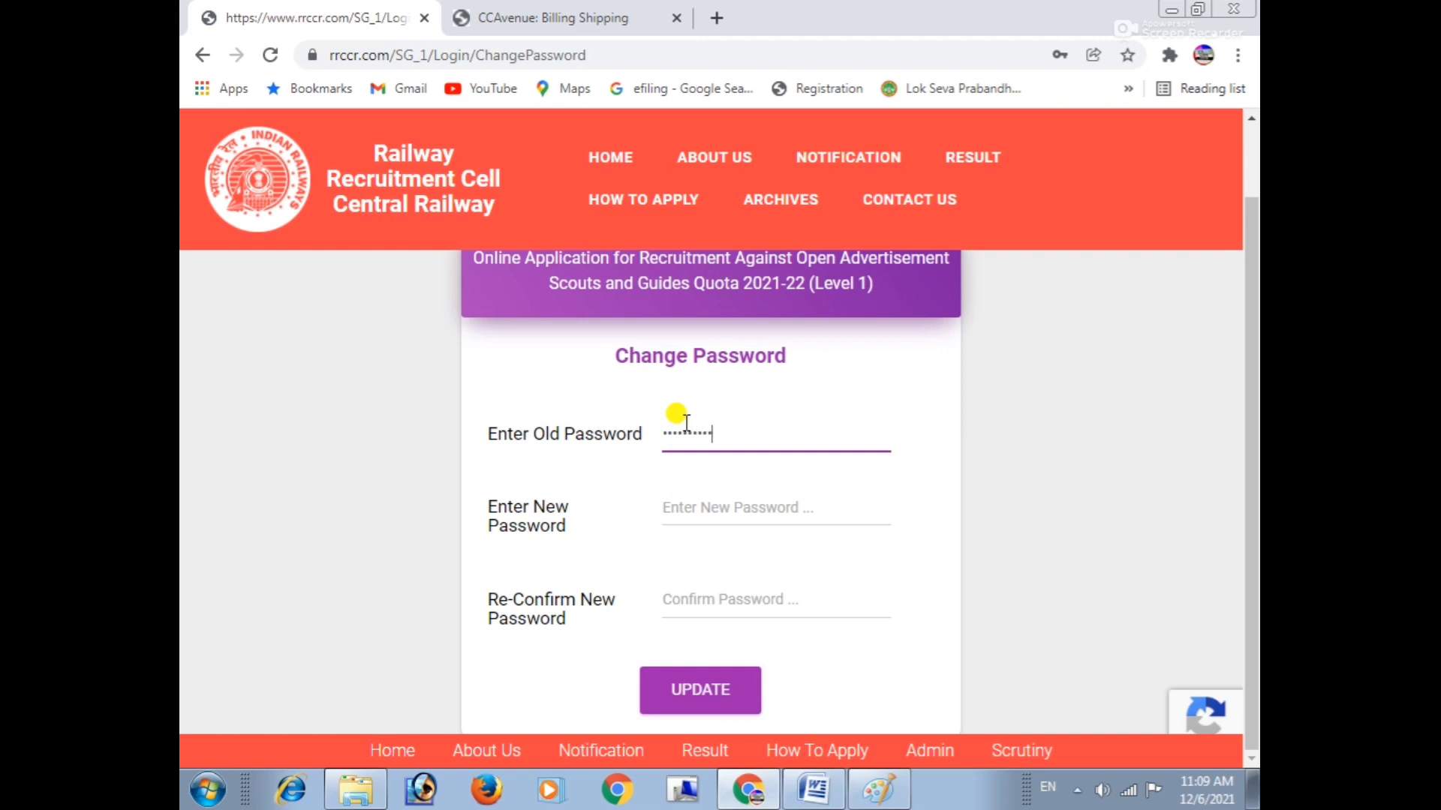
Enter the new password and re-type it in the confirmation field.
left_click(708, 501)
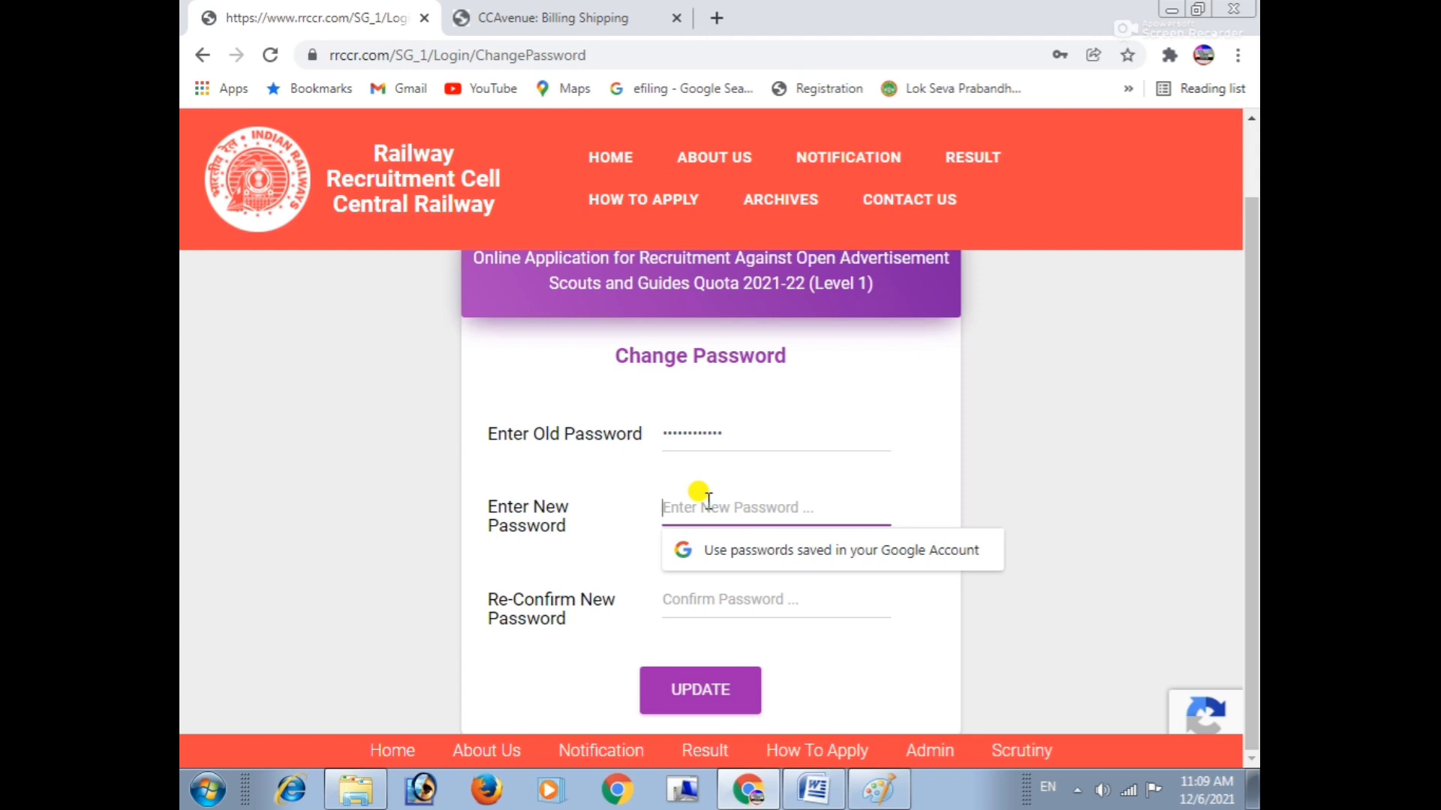
type("•")
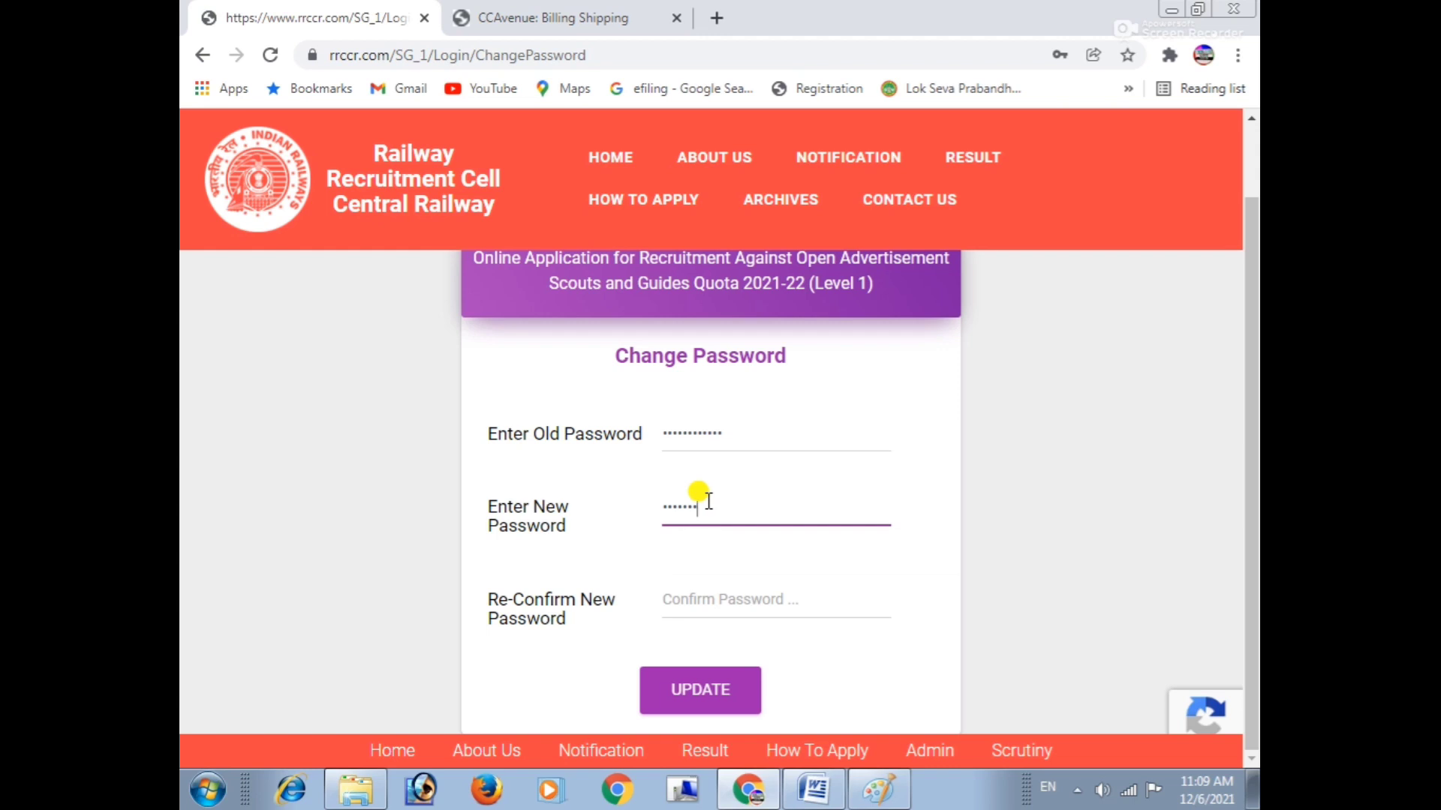
left_click(706, 599)
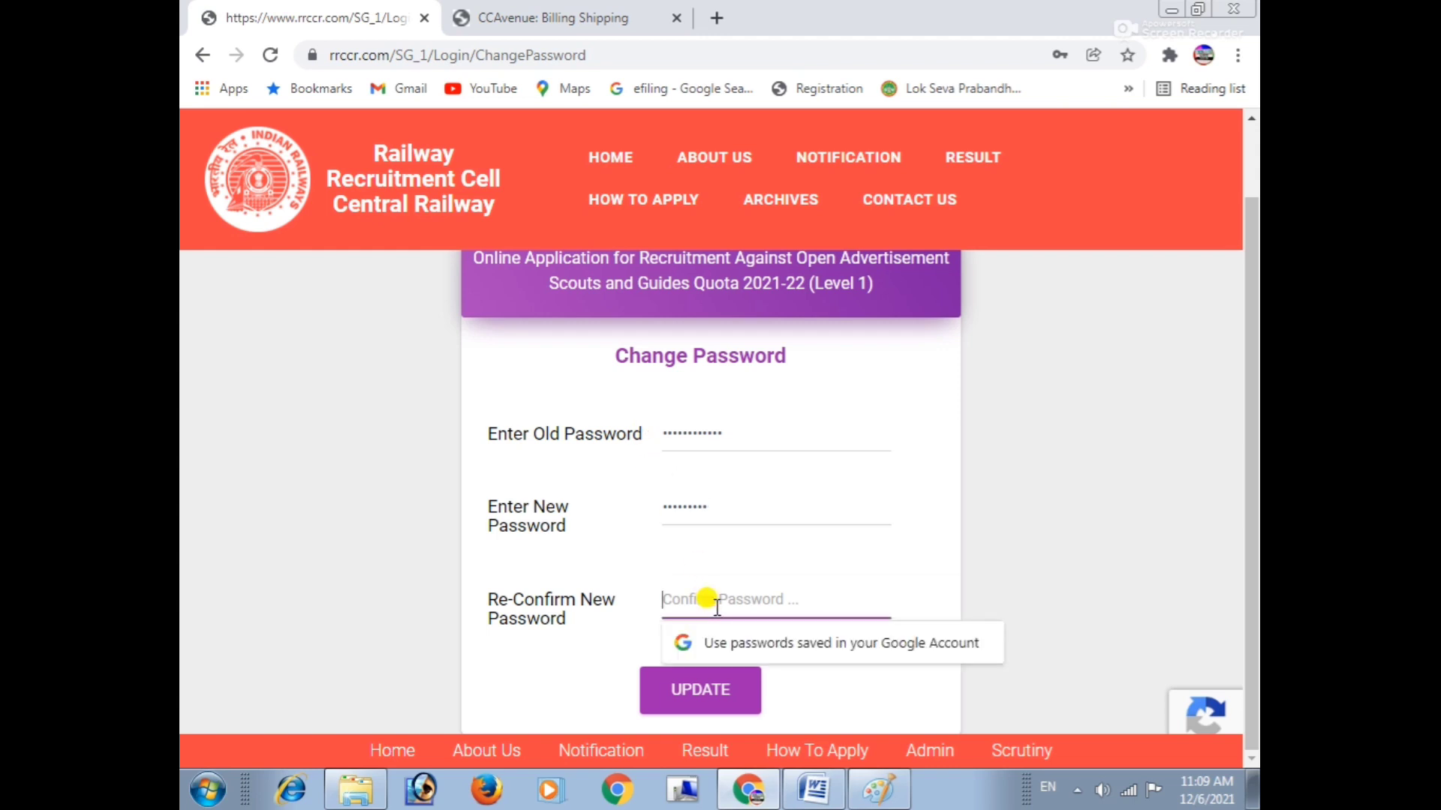
type("••")
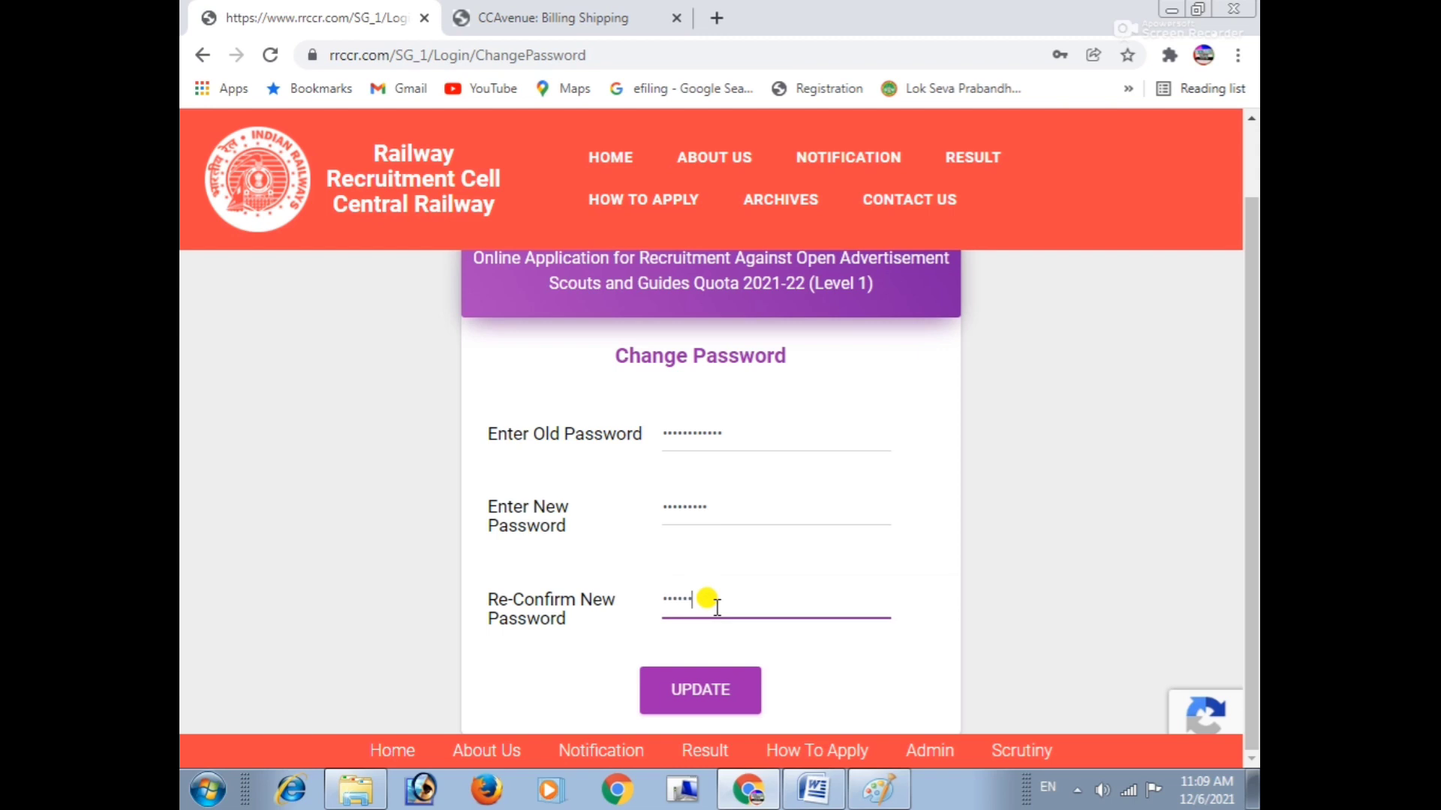
Update the password, then log in with the pasted registration ID and new password.
left_click(696, 684)
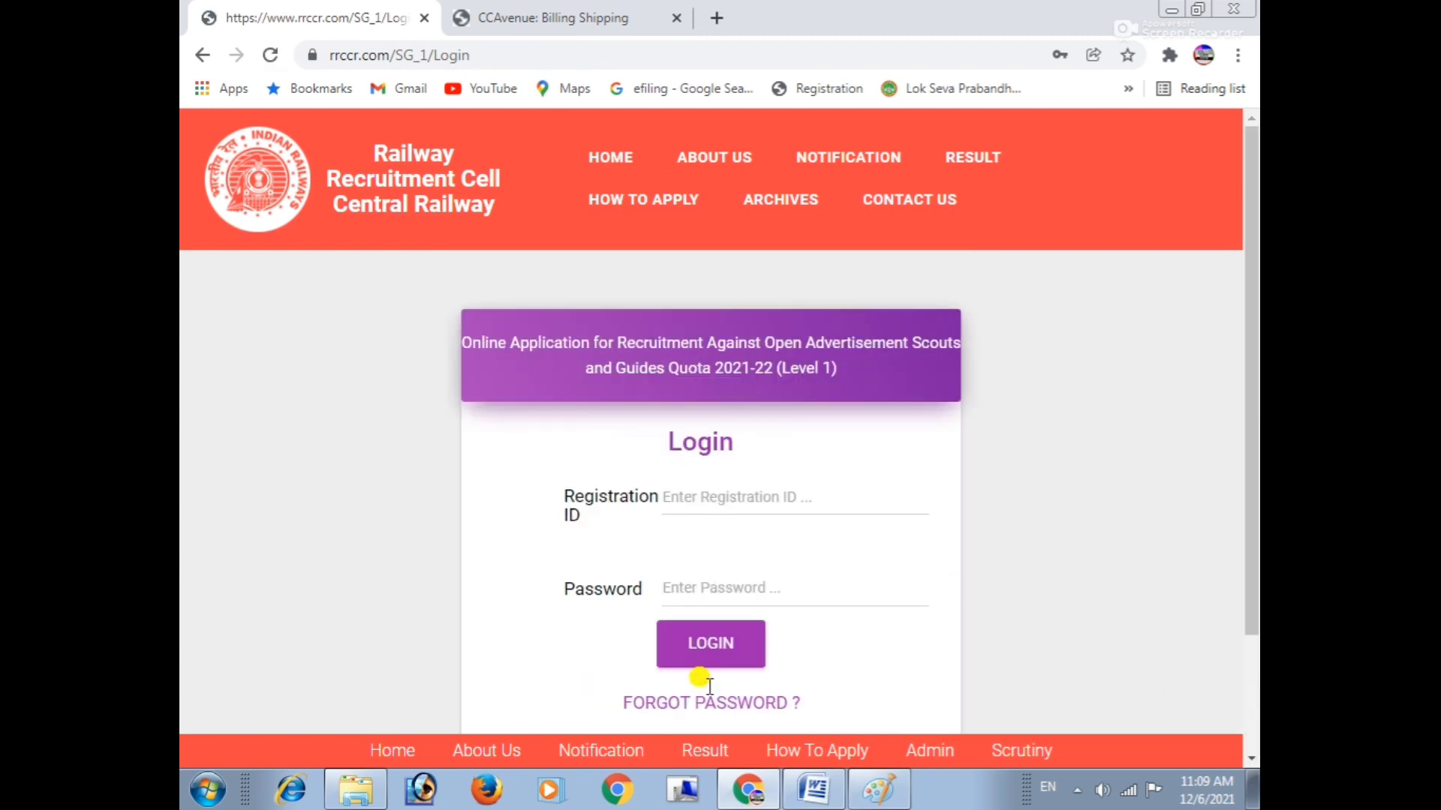
left_click(736, 498)
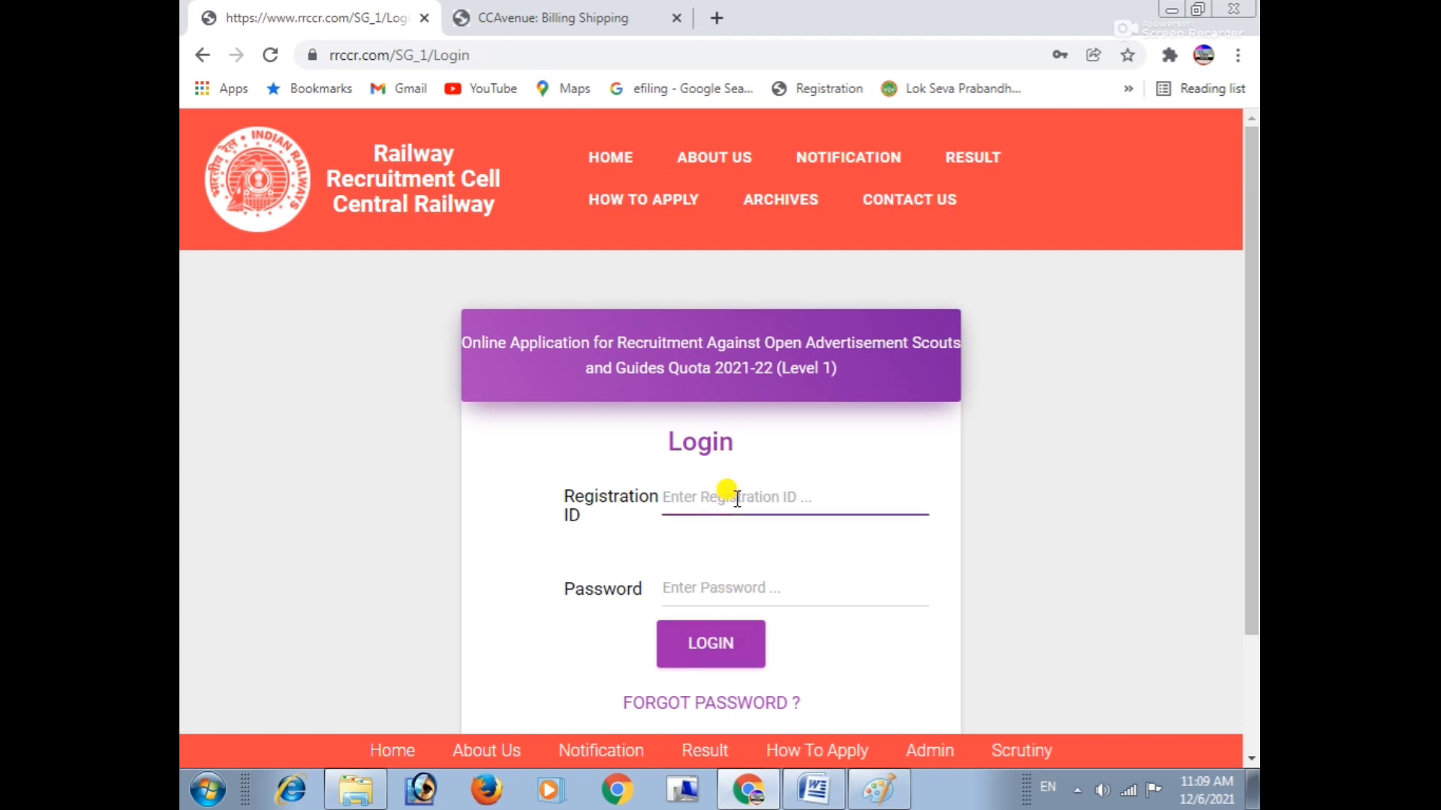
key("ctrl+v")
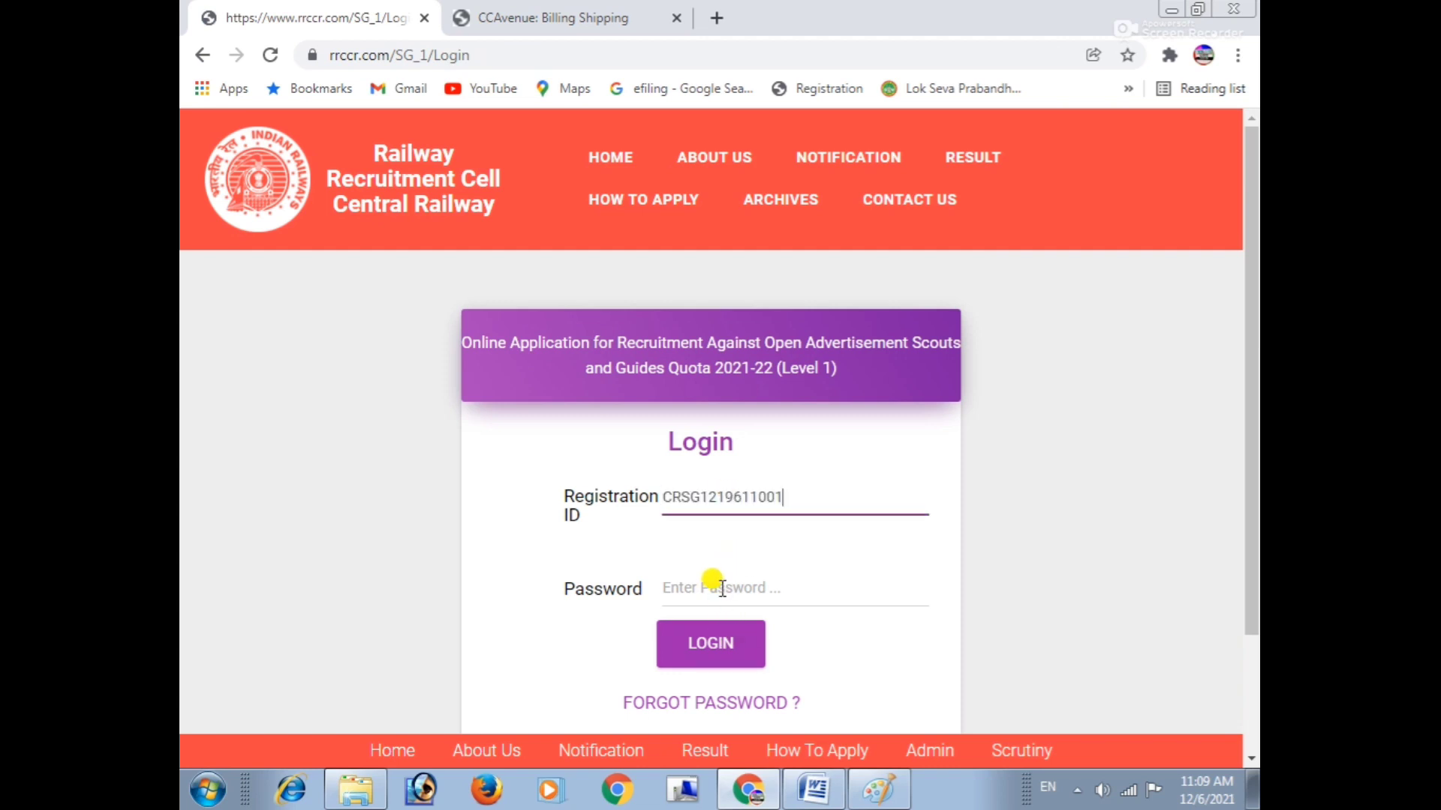
left_click(721, 587)
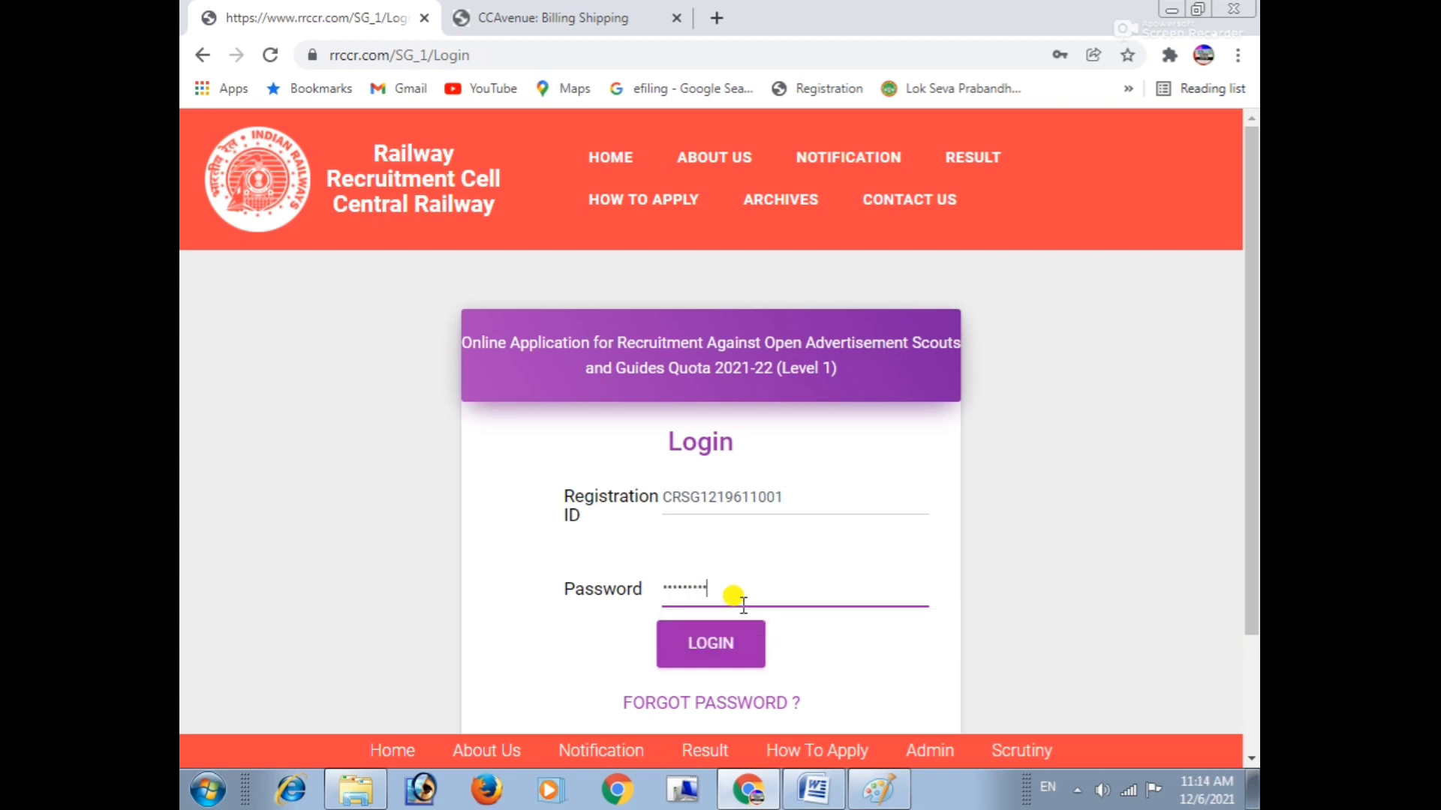
left_click(713, 641)
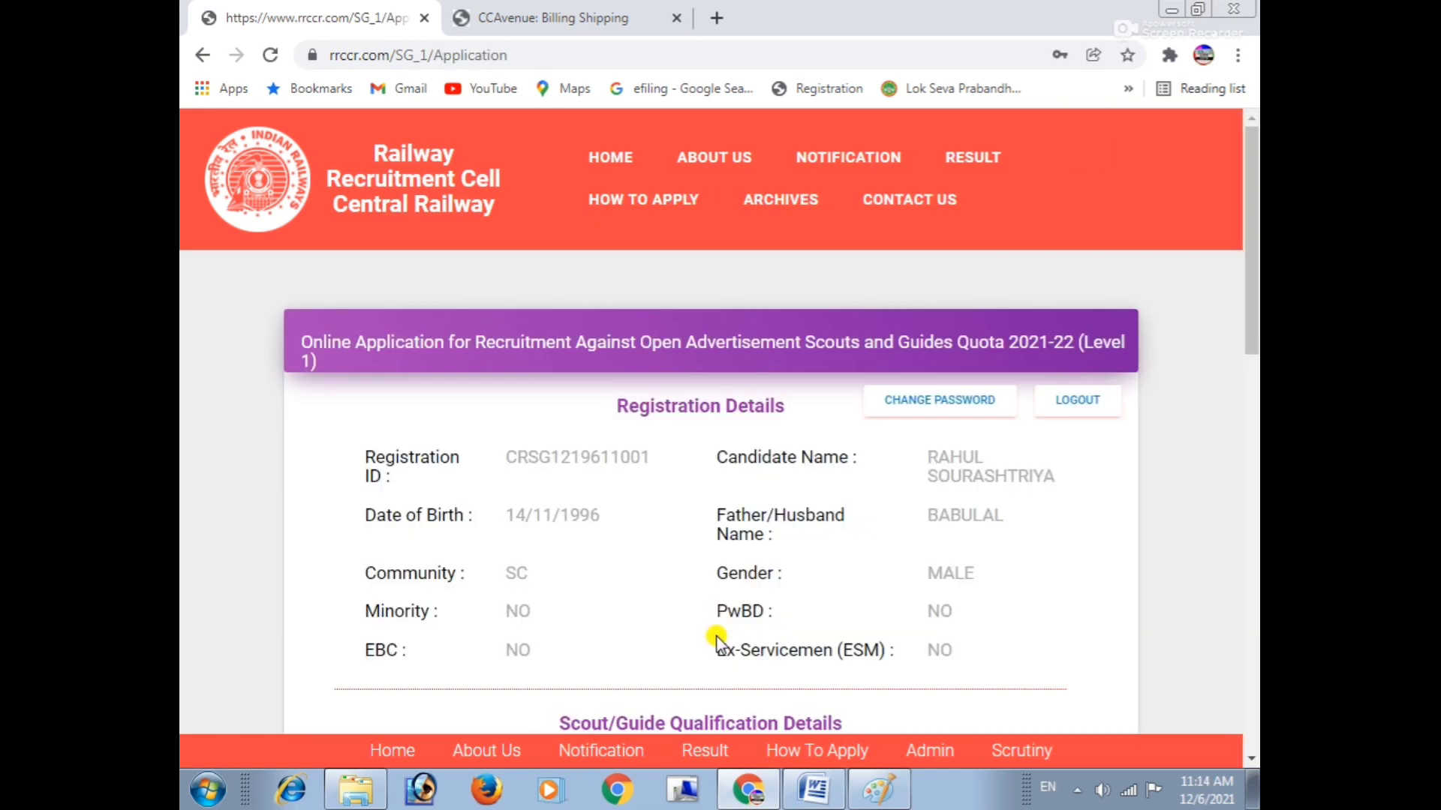
Scroll the application form to the Scout/Guide qualification section and review its select-one instruction.
scroll(711, 639, "down", 2)
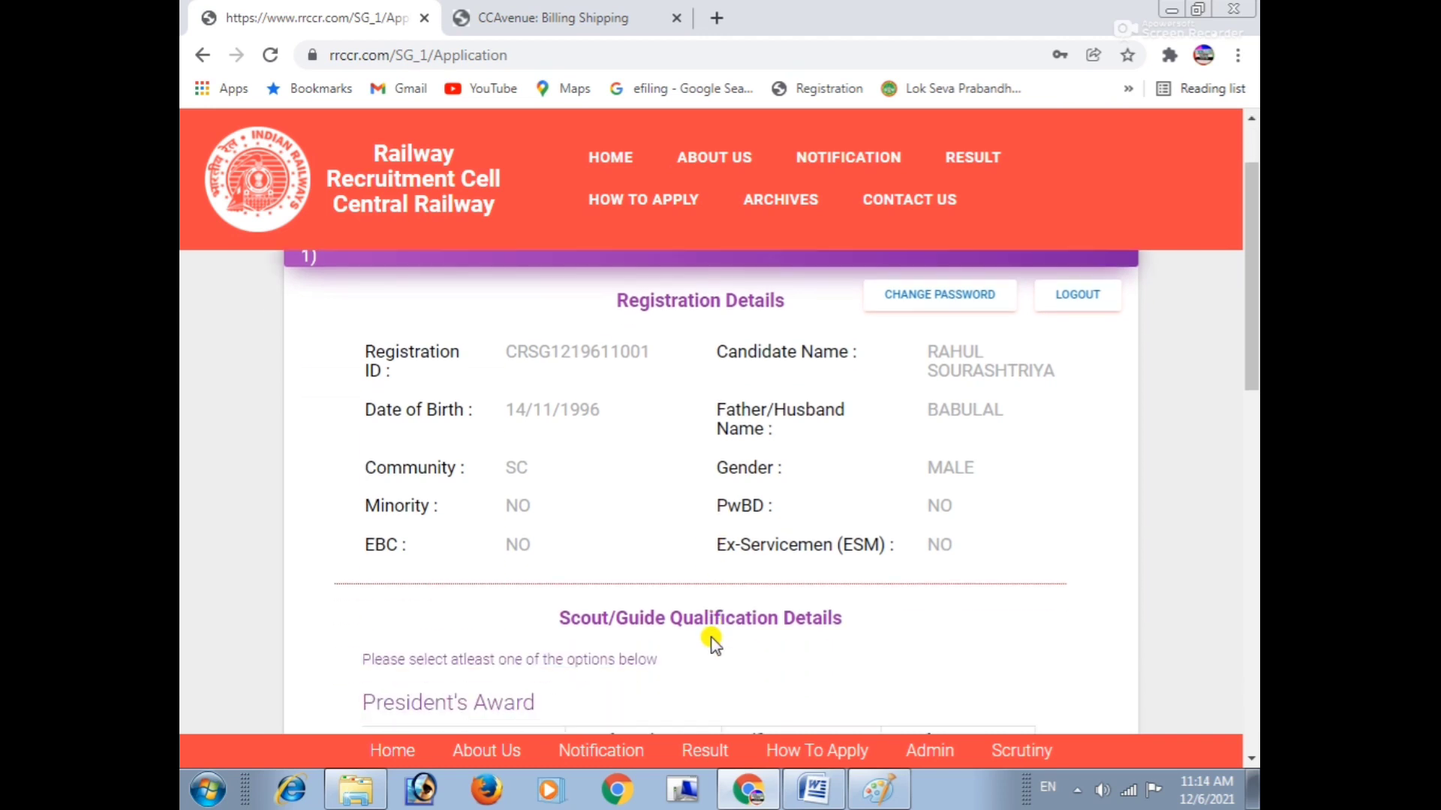
scroll(710, 640, "up", 2)
left_click_drag(604, 403, 786, 425)
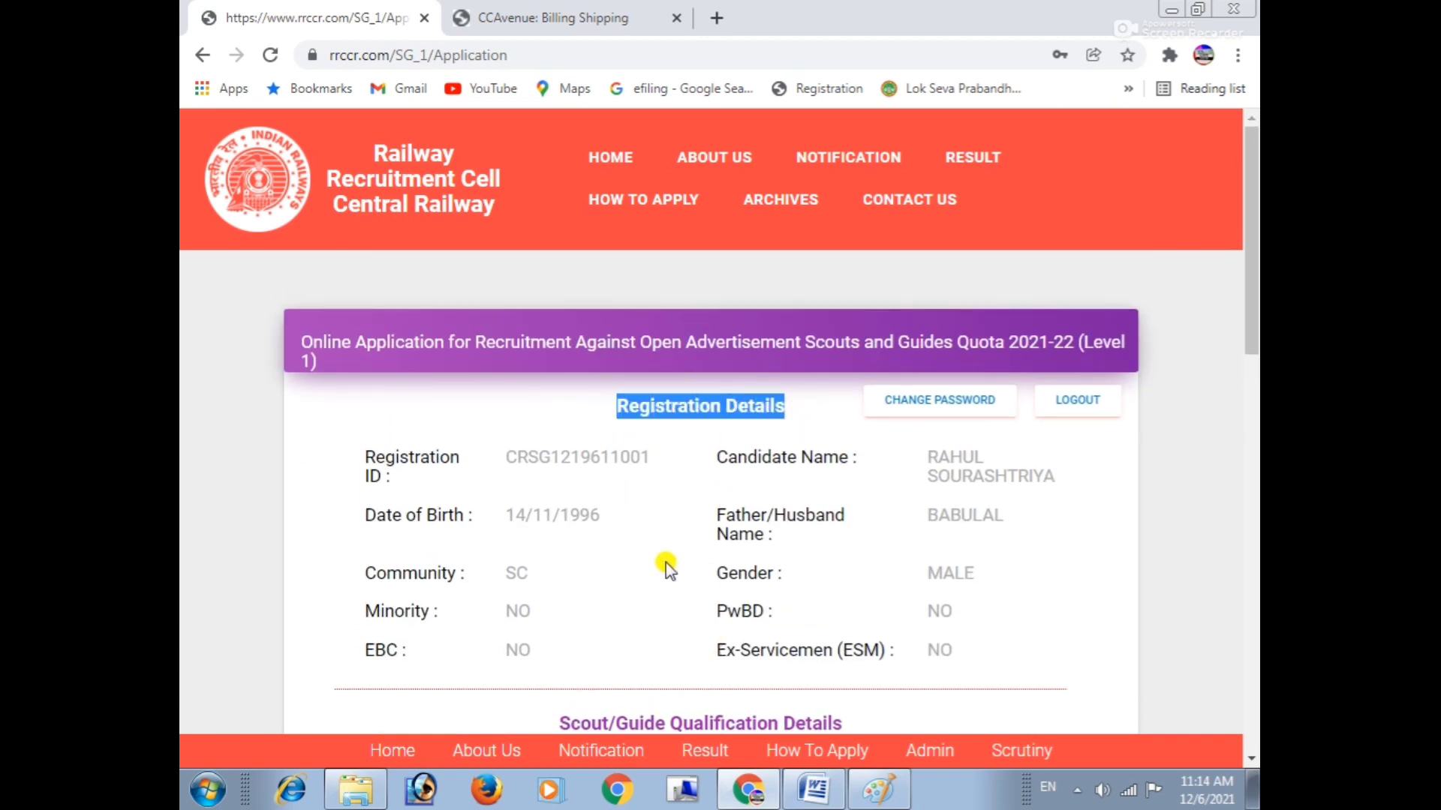
scroll(708, 535, "down", 5)
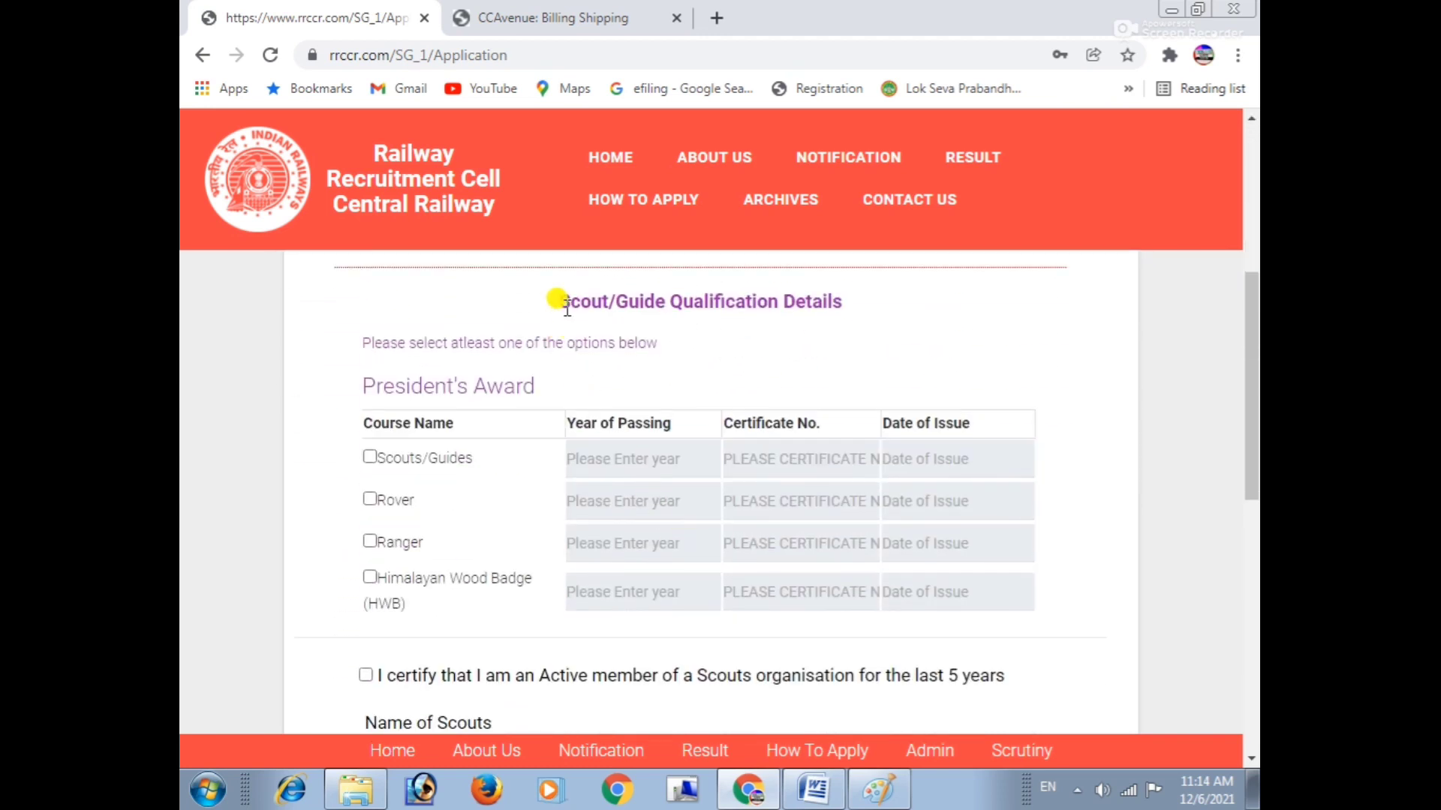
left_click_drag(553, 295, 791, 328)
left_click(791, 327)
left_click_drag(370, 343, 675, 353)
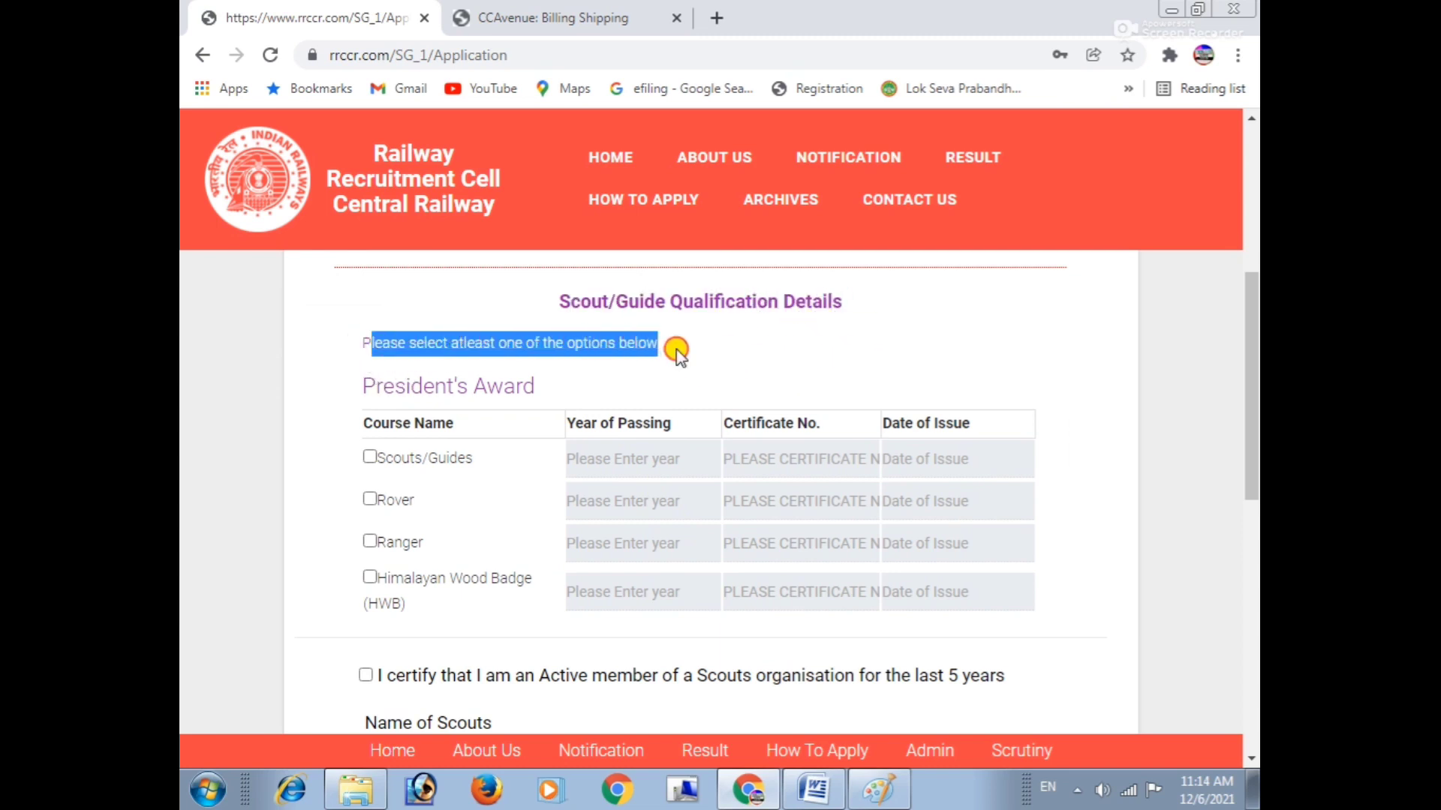
left_click(675, 354)
left_click_drag(372, 389, 566, 380)
scroll(566, 386, "down", 1)
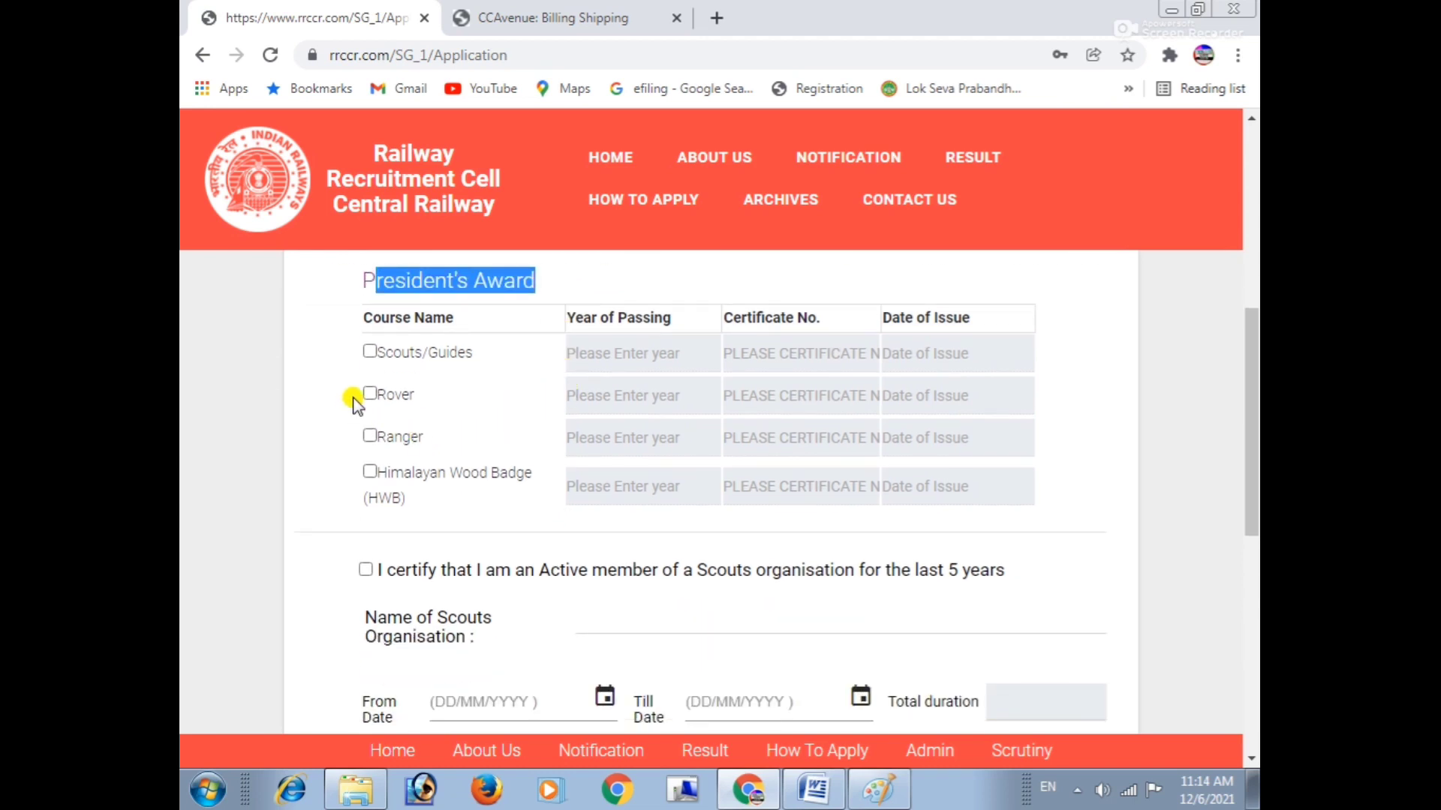
Tick Scouts/Guides under President's Award instead of Ranger, then read the membership certification.
left_click_drag(394, 353, 459, 354)
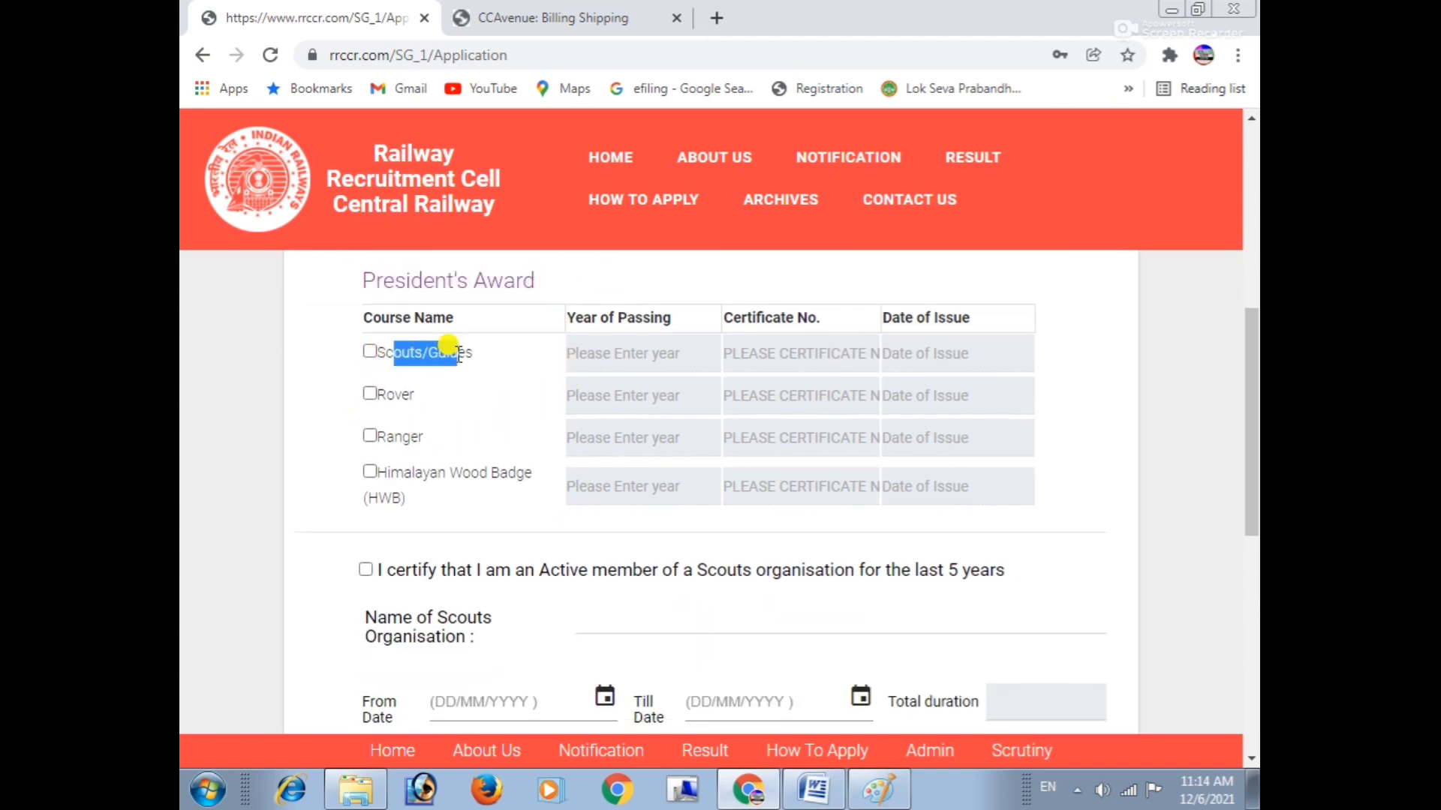
left_click_drag(386, 395, 515, 473)
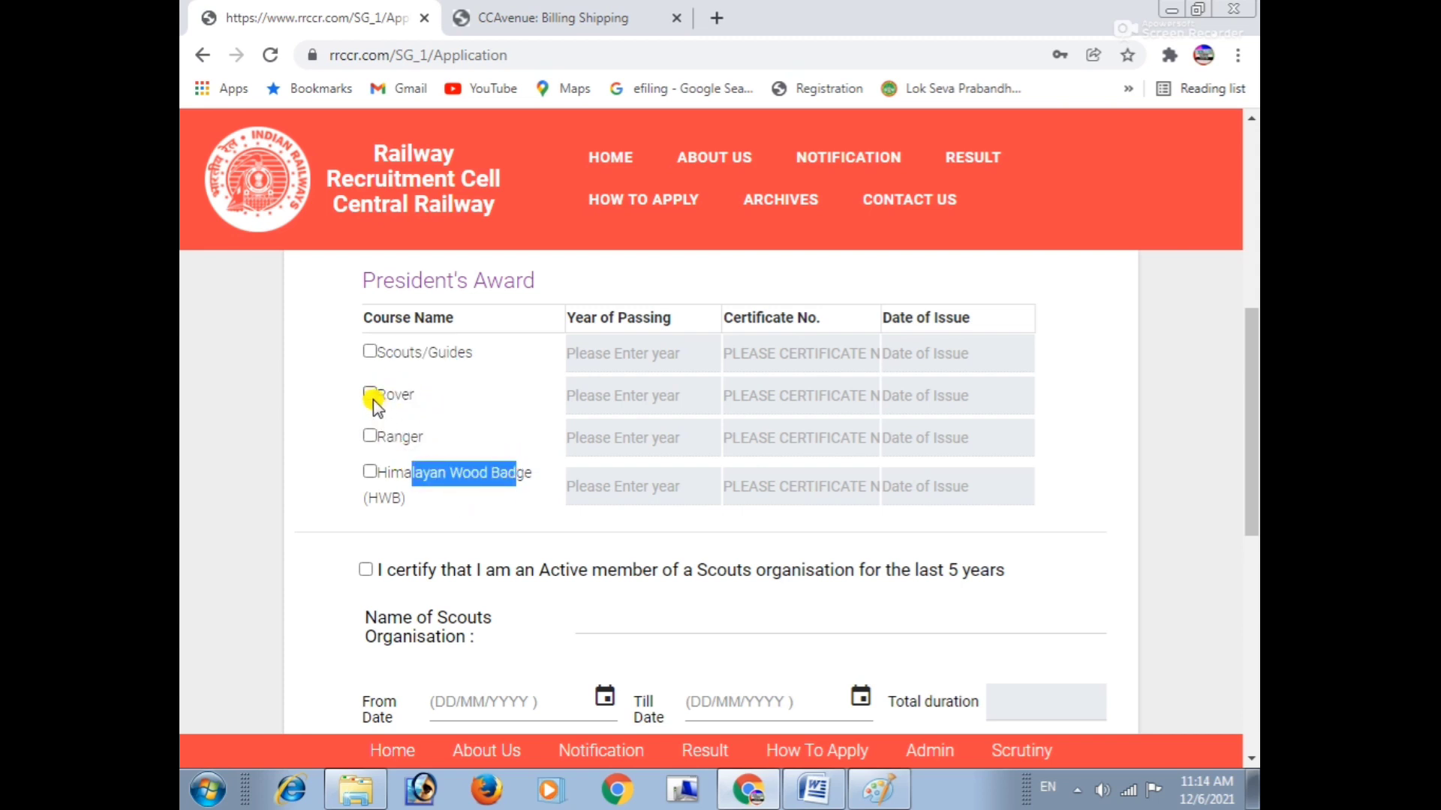
left_click(367, 437)
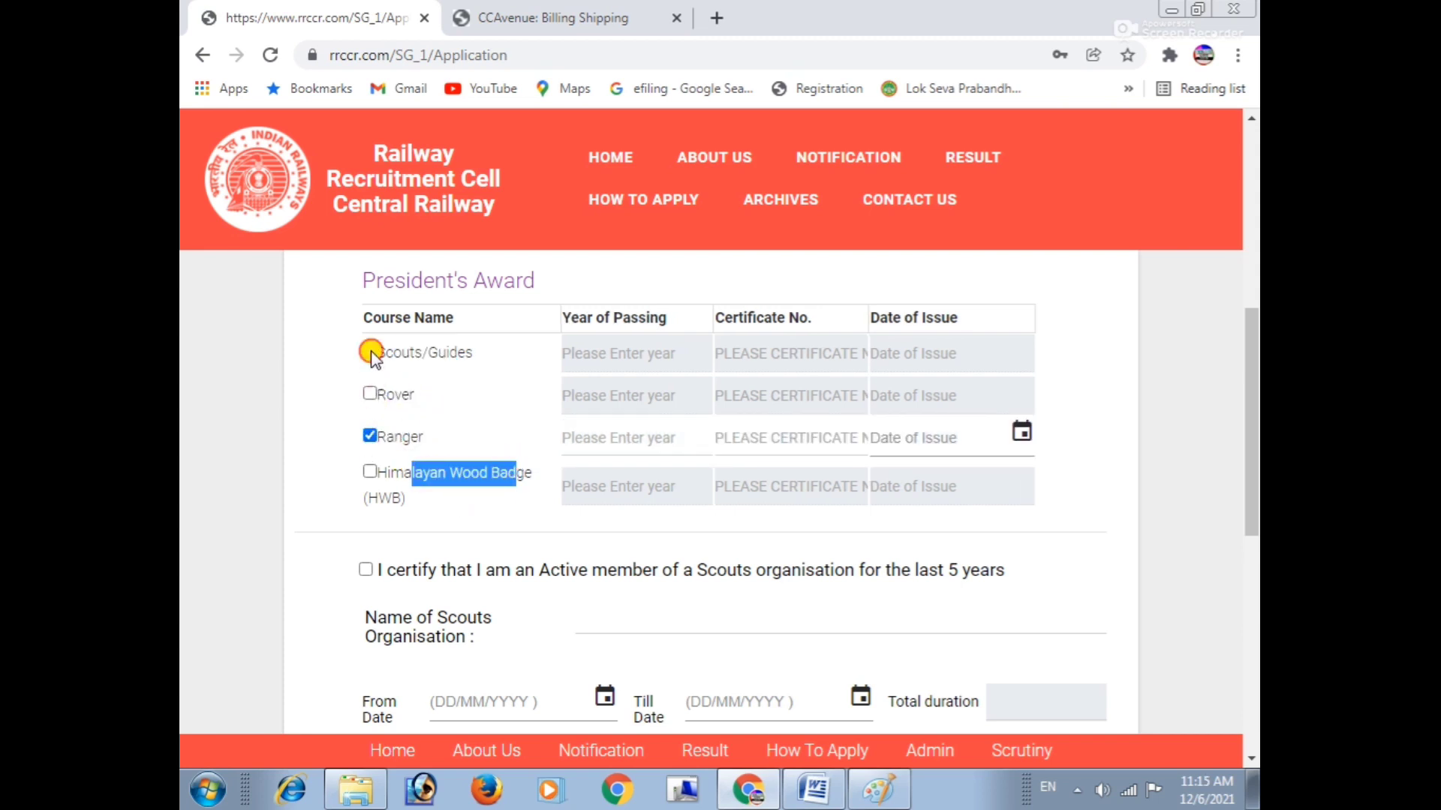
left_click(369, 352)
left_click(369, 437)
scroll(455, 450, "down", 2)
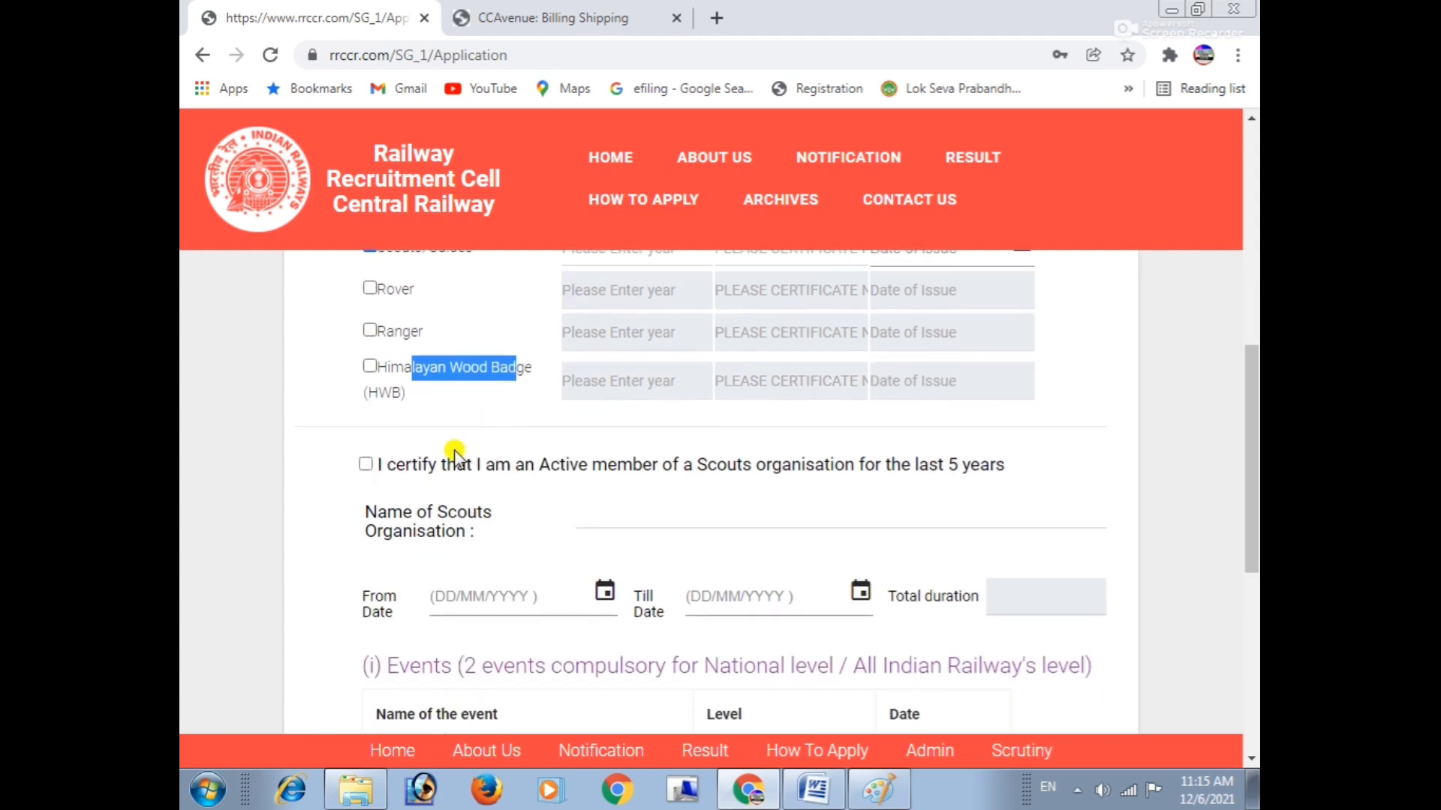
left_click(469, 416)
left_click_drag(386, 460, 988, 473)
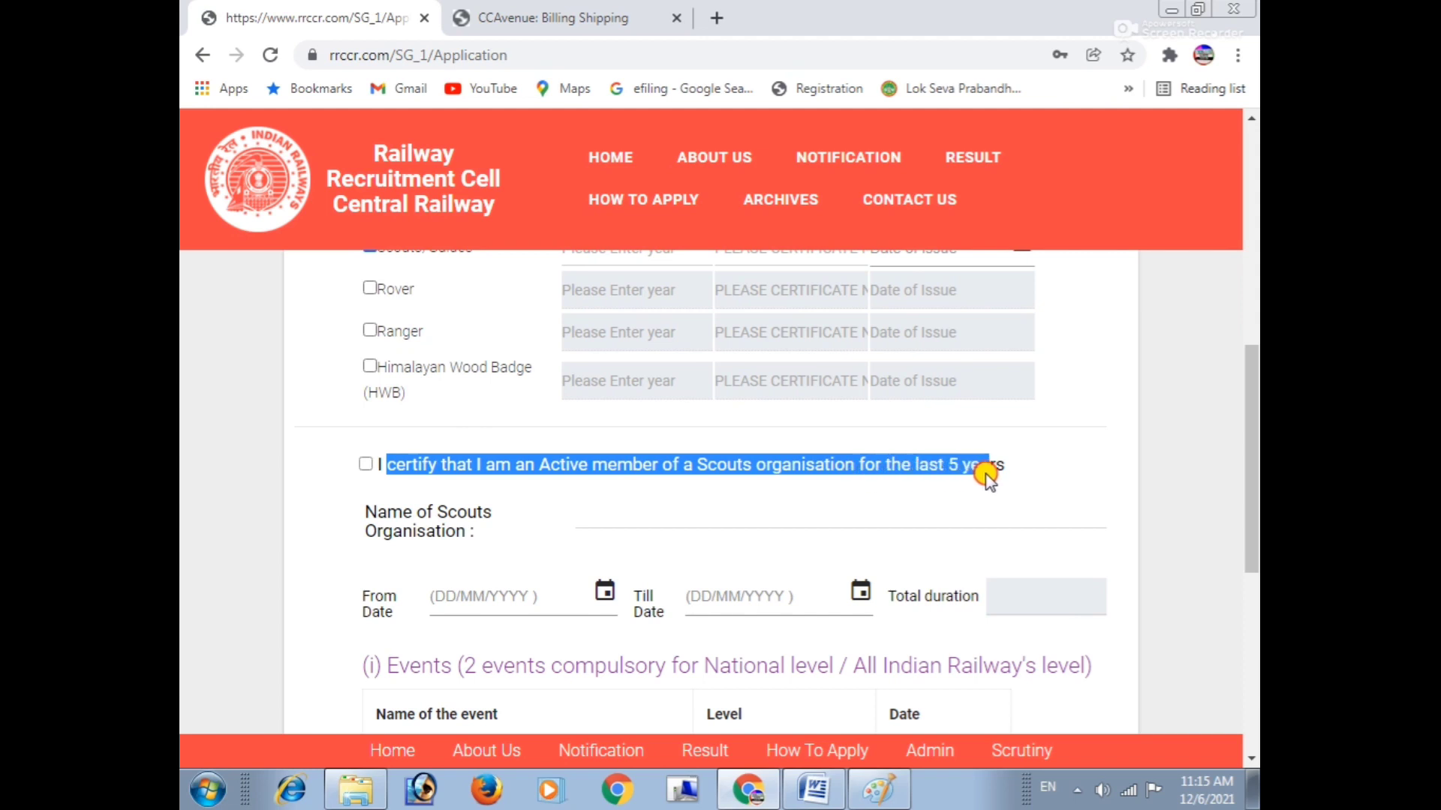
Tick the five-year active Scouts membership declaration and leave the organisation and Till Date fields empty.
left_click(916, 481)
left_click(362, 466)
scroll(361, 466, "down", 1)
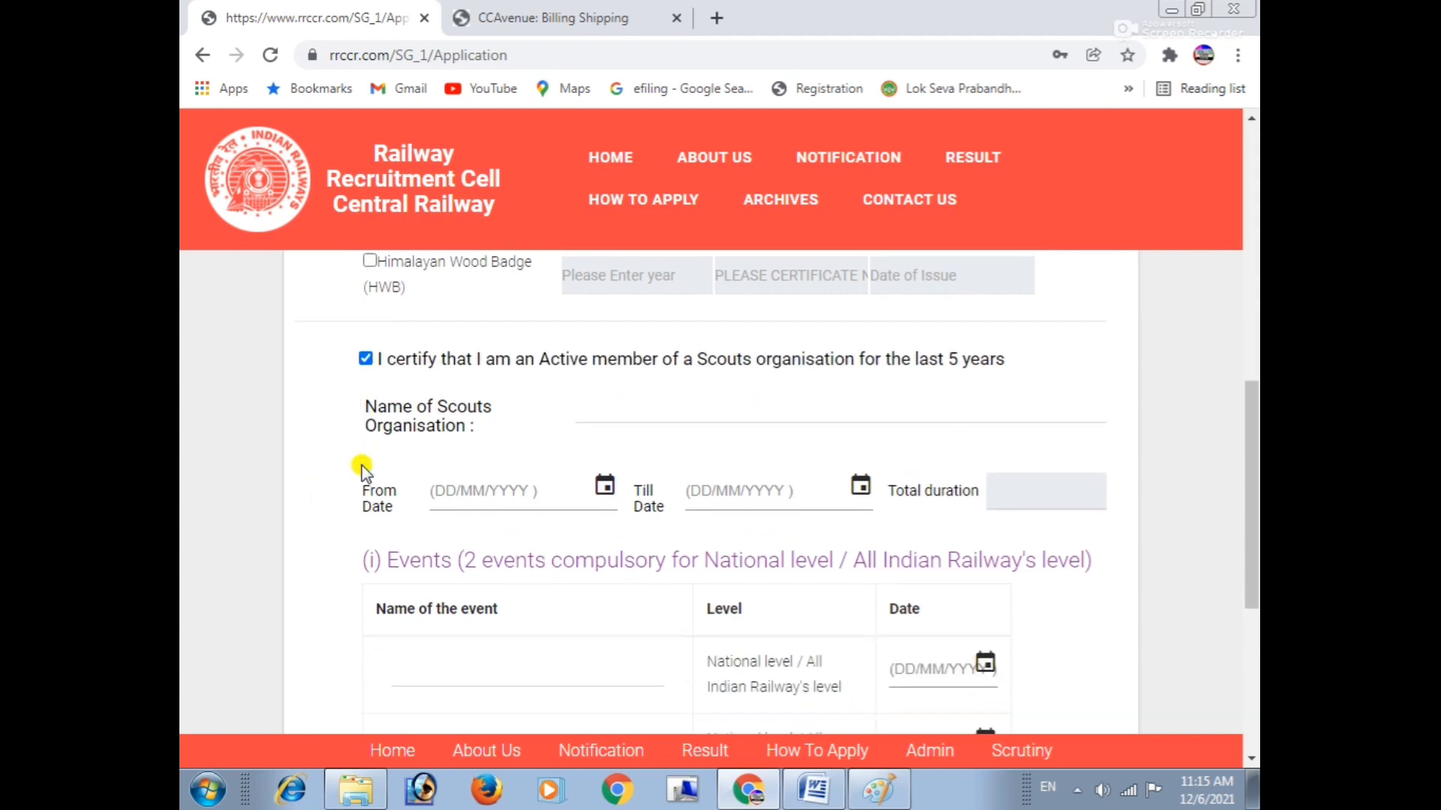
left_click_drag(363, 408, 508, 428)
left_click(579, 413)
left_click_drag(361, 489, 384, 492)
left_click(788, 474)
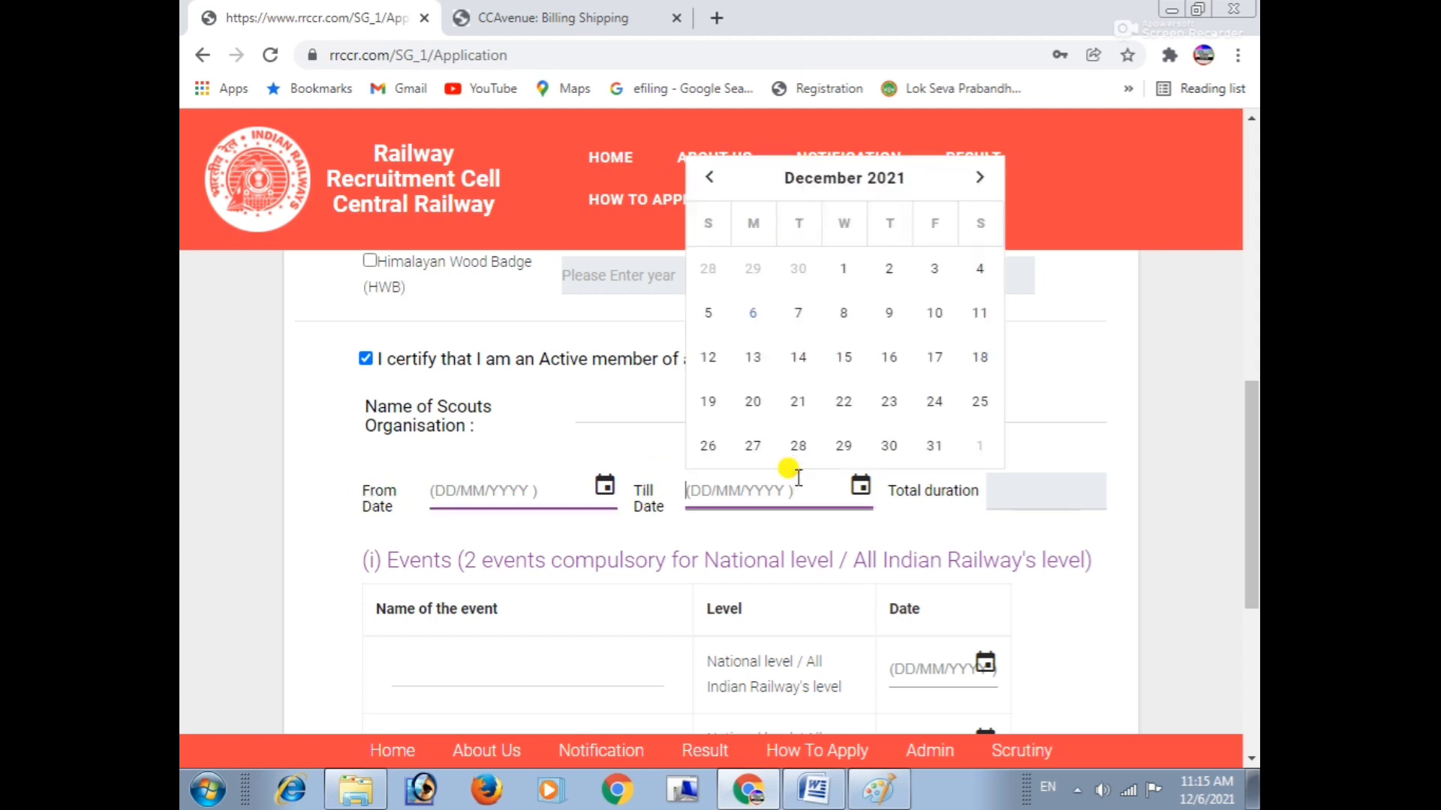
left_click(1045, 422)
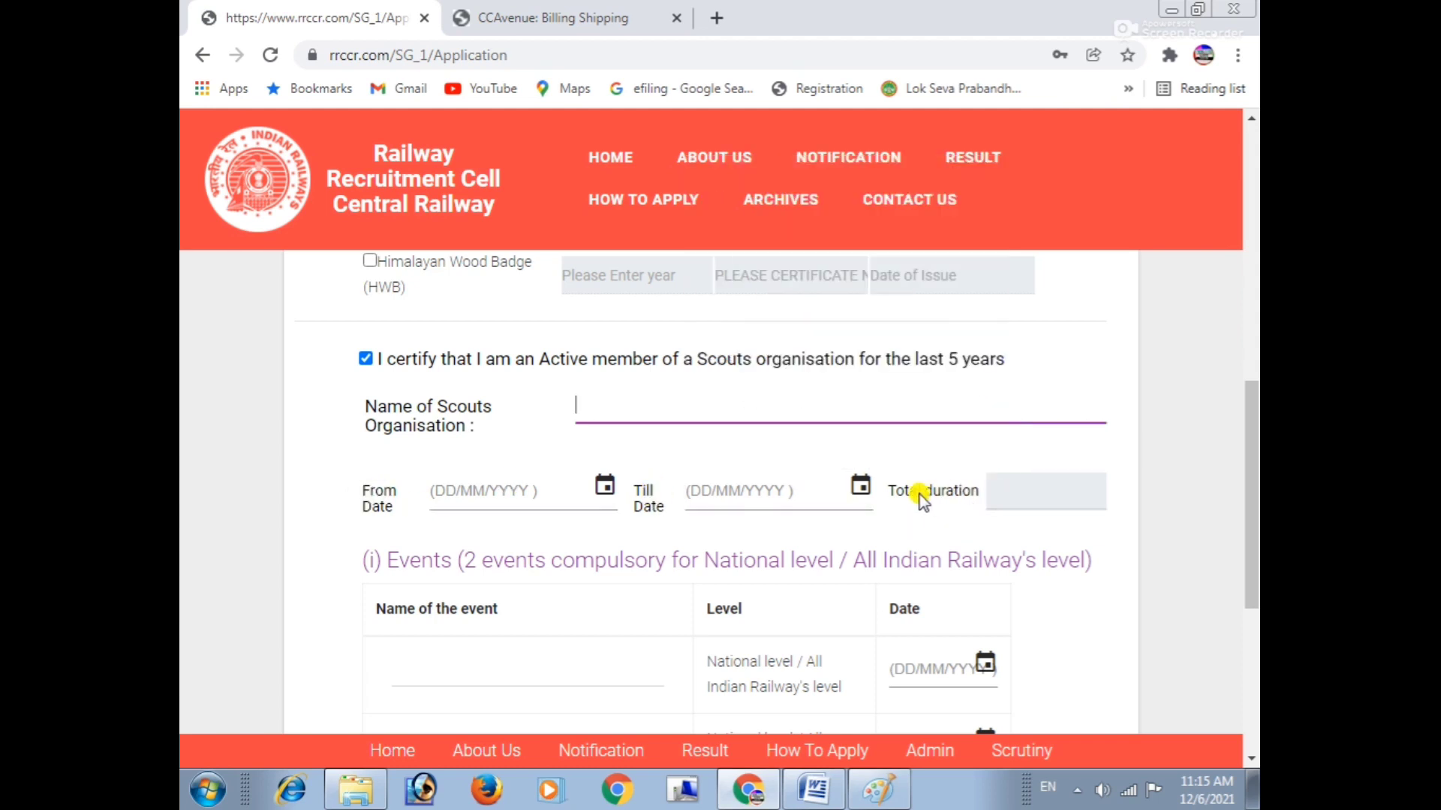
Focus the first two national-level event name fields, then move on to the State-level events.
left_click_drag(391, 566, 713, 559)
scroll(711, 559, "down", 2)
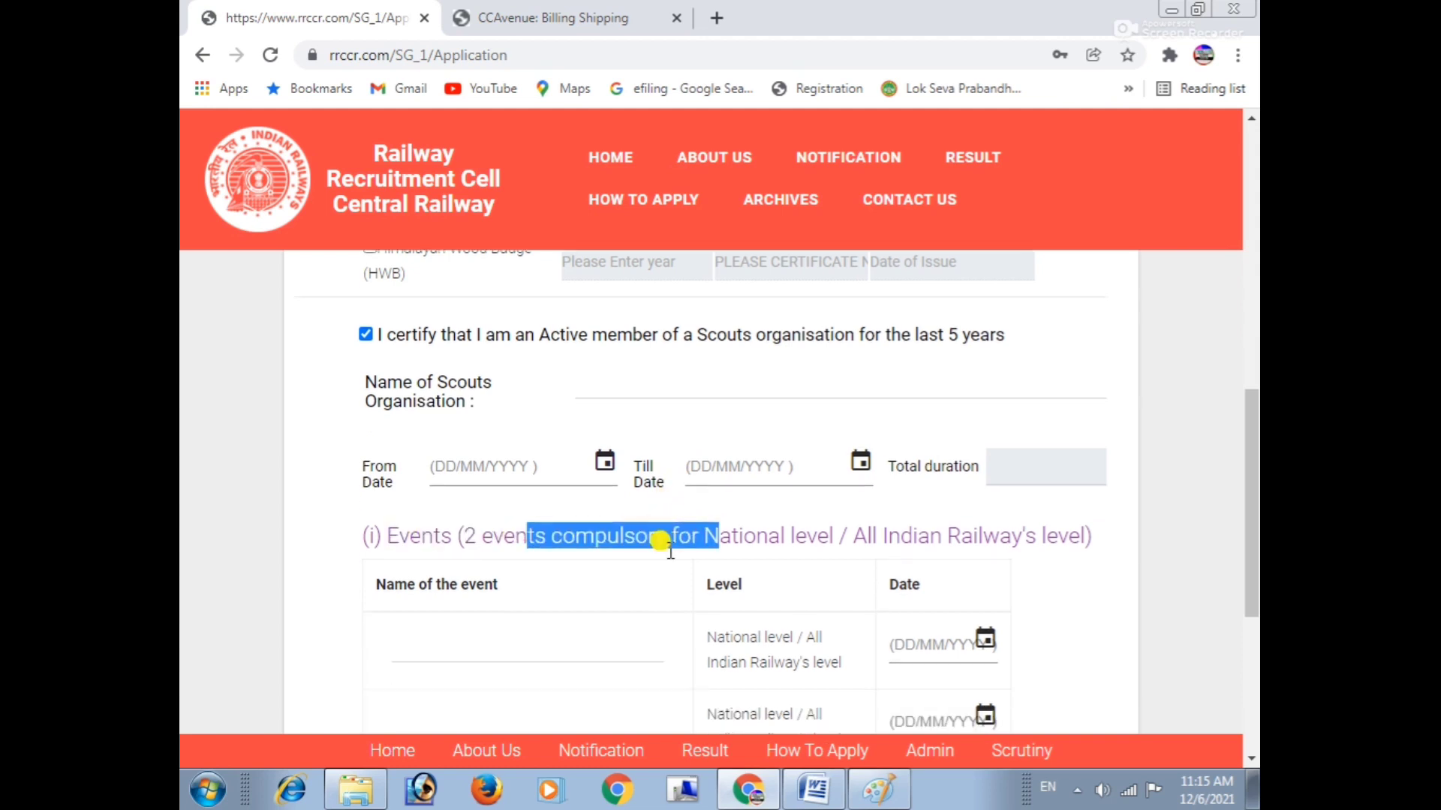
left_click_drag(742, 454, 983, 454)
left_click(898, 455)
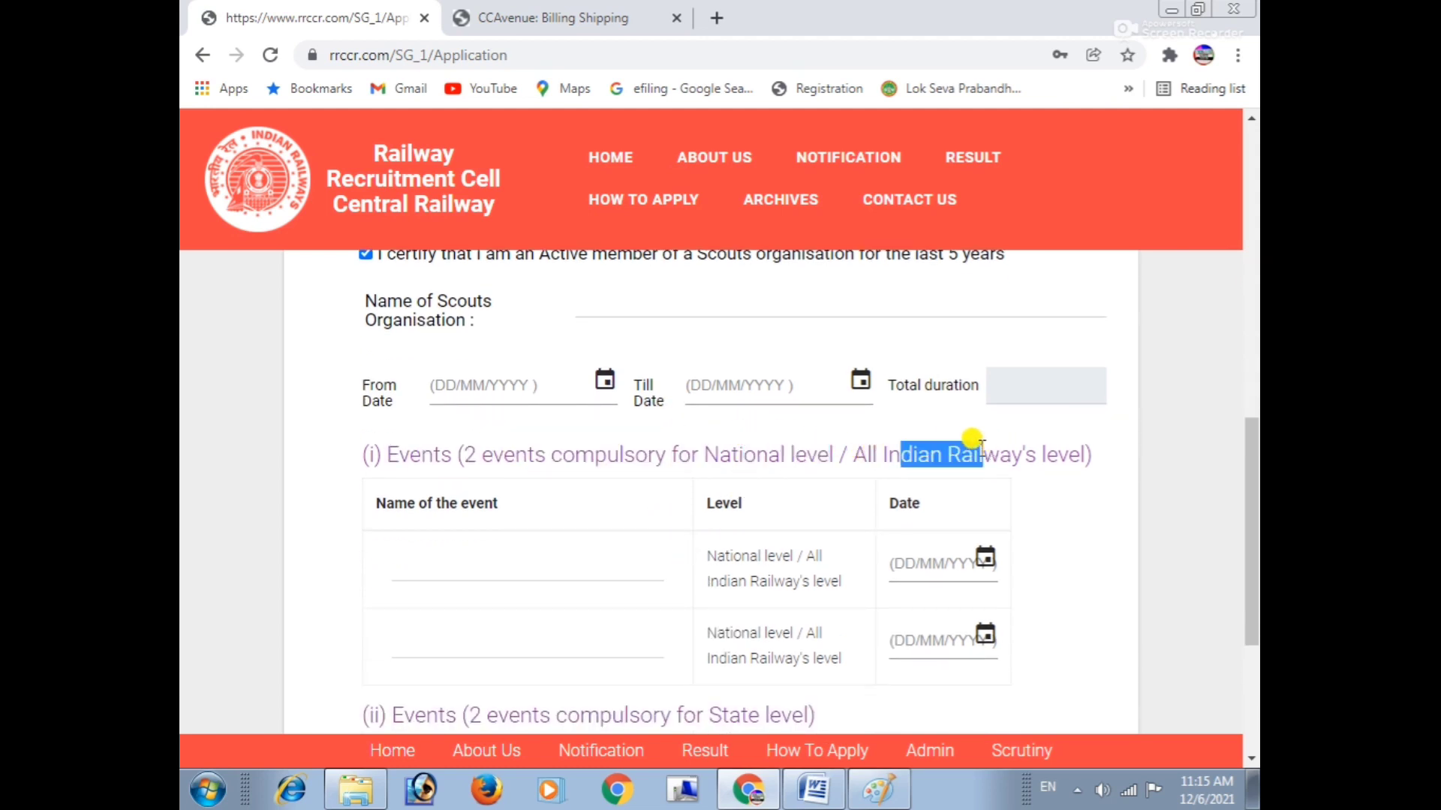
left_click(420, 555)
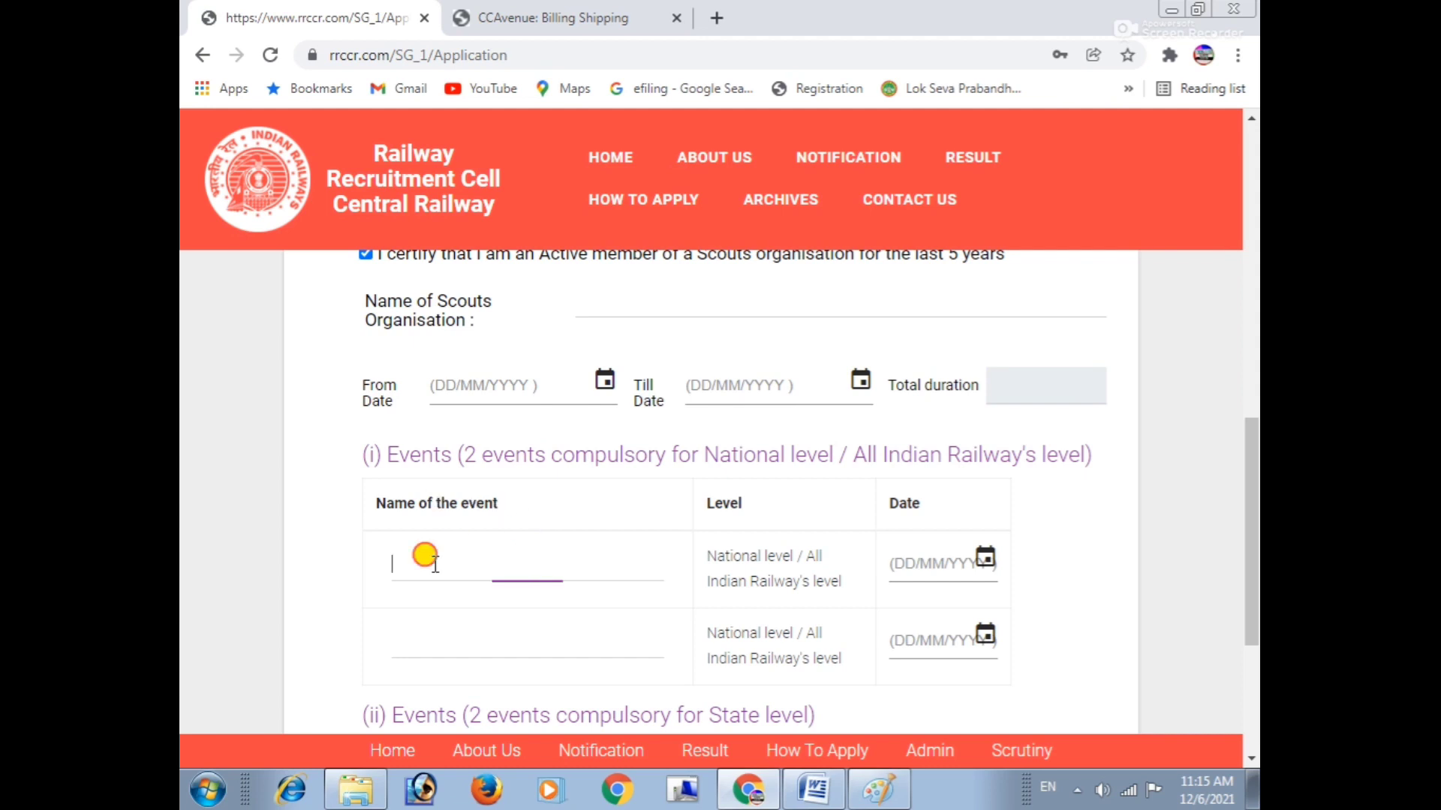
left_click(414, 614)
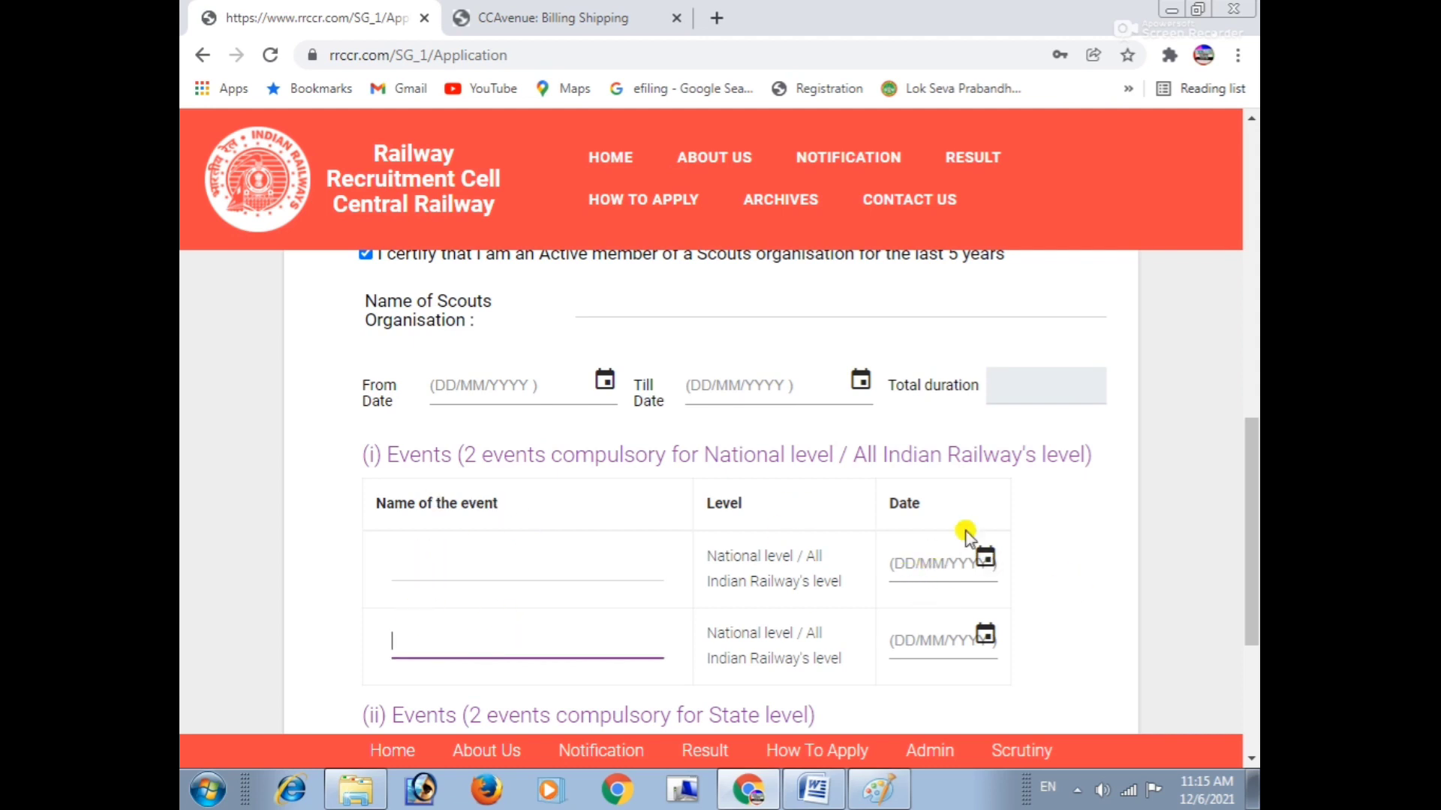
scroll(820, 580, "down", 4)
left_click_drag(446, 413, 640, 418)
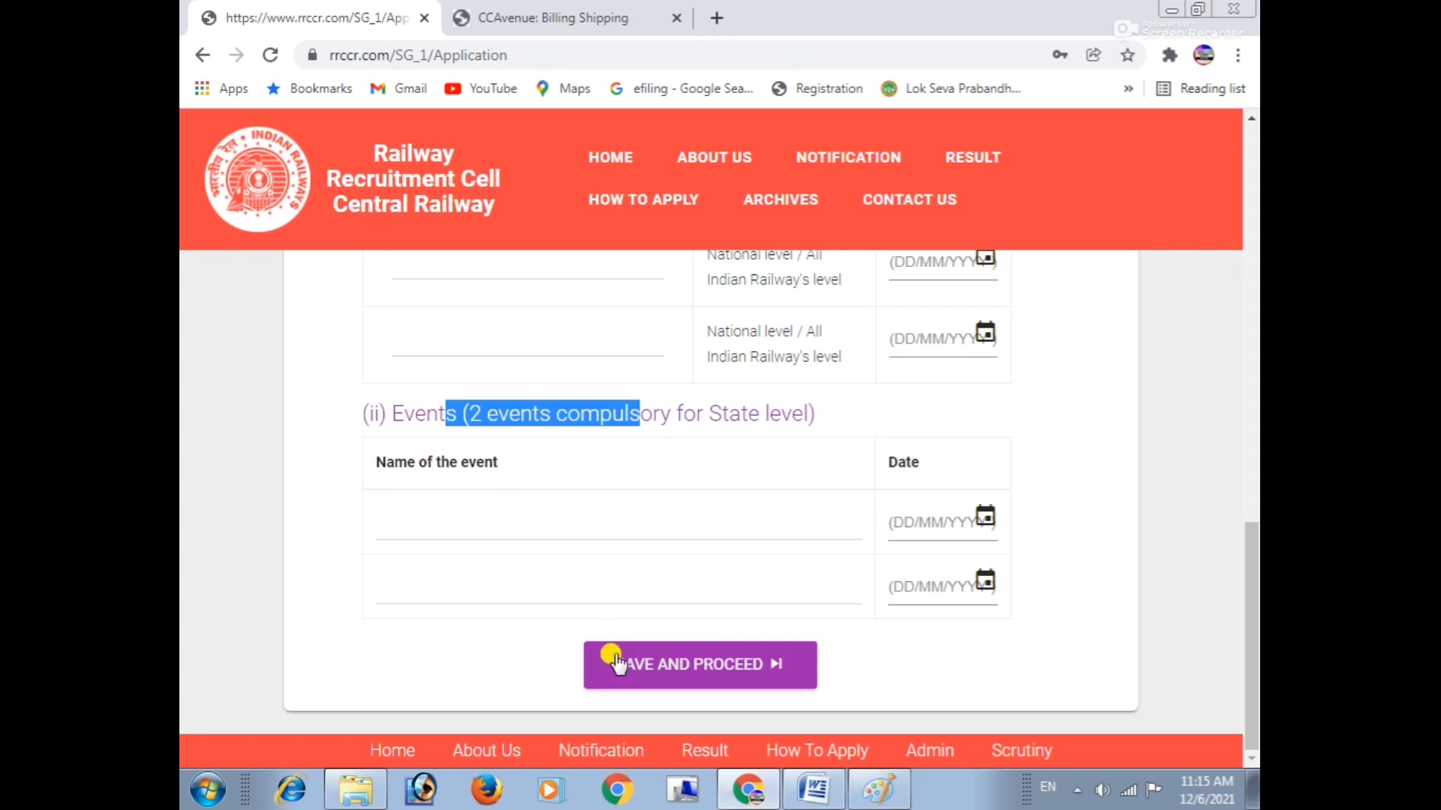
Try Save and Proceed, dismiss the missing-qualification warning, and focus the second State-level event field.
left_click(692, 679)
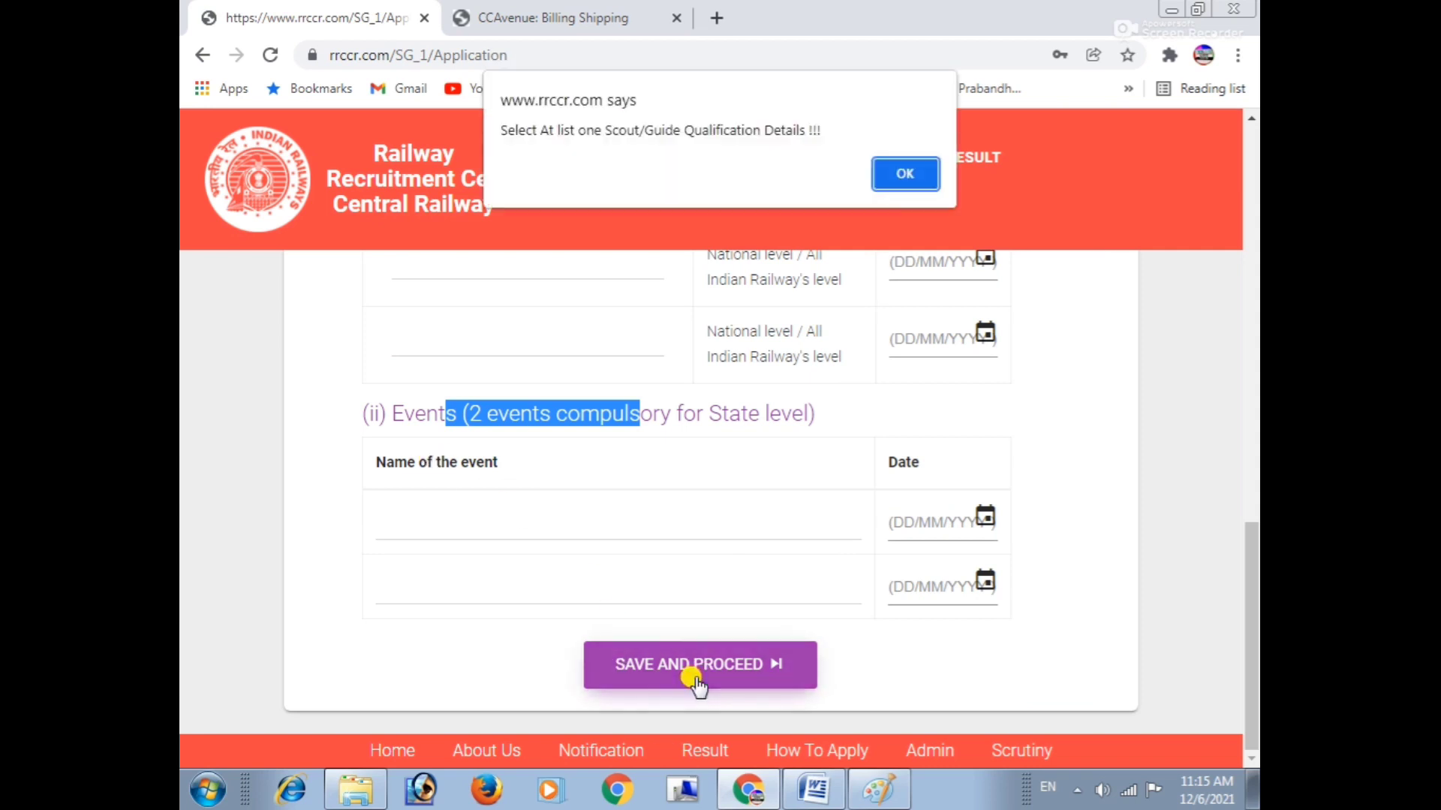
left_click(912, 177)
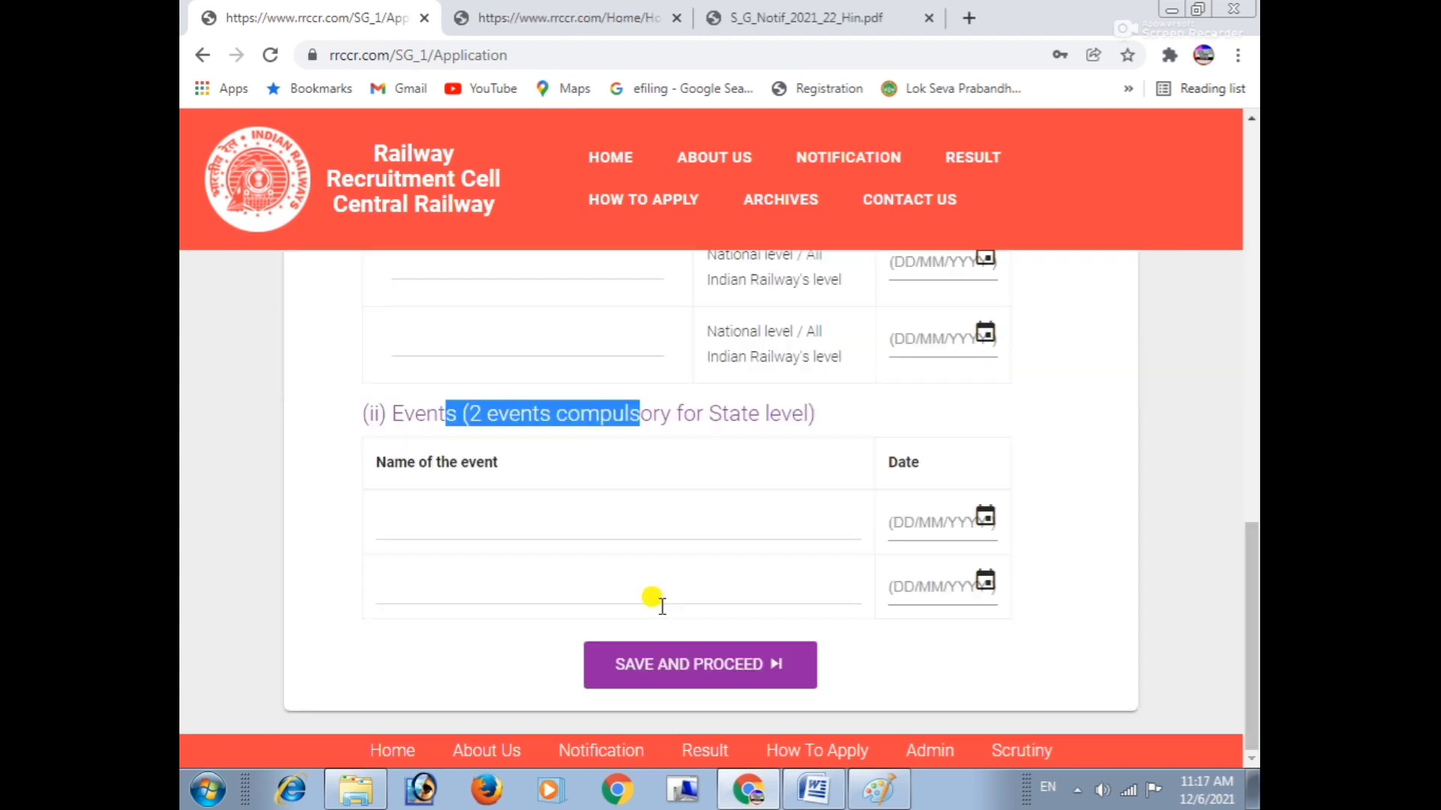
left_click(653, 598)
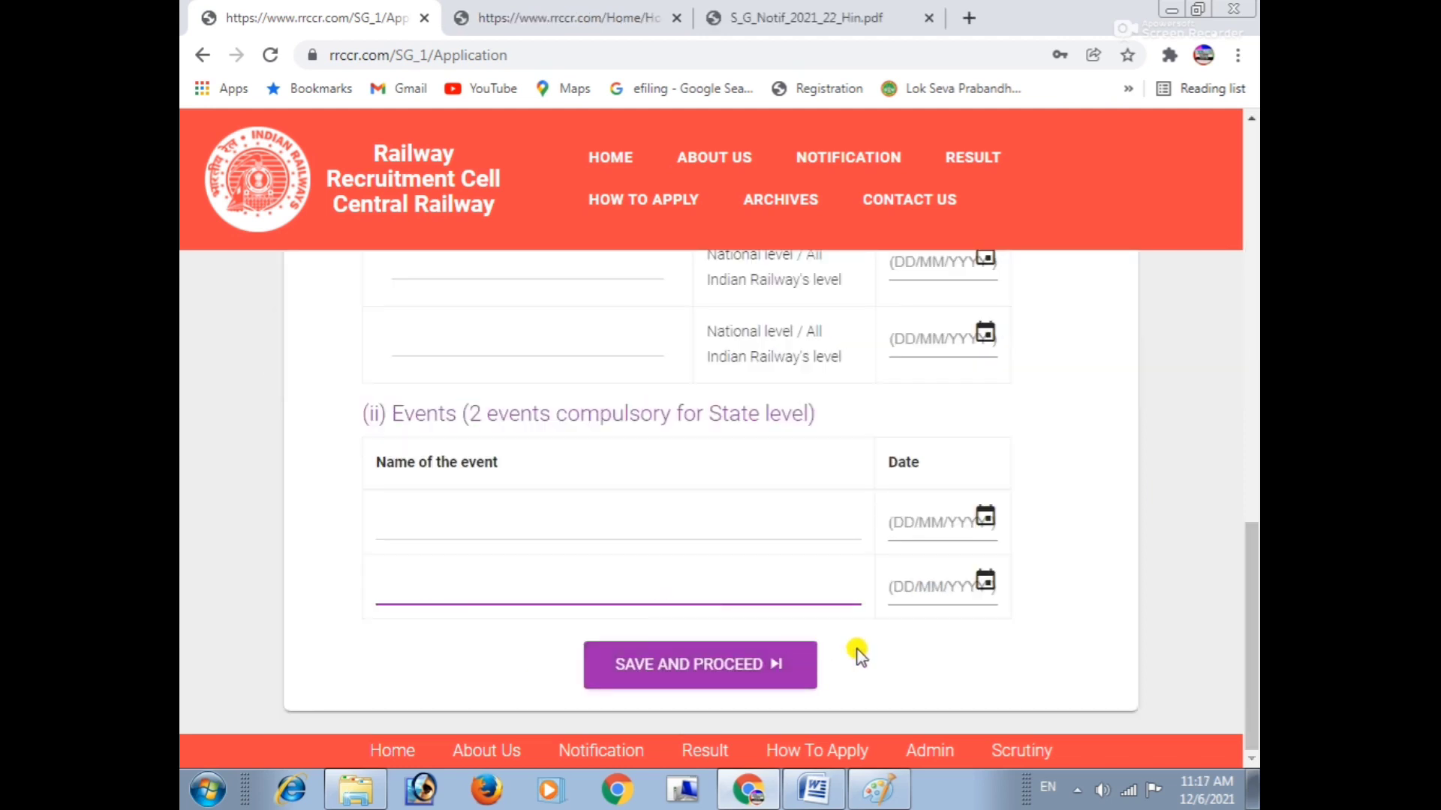
left_click(1086, 797)
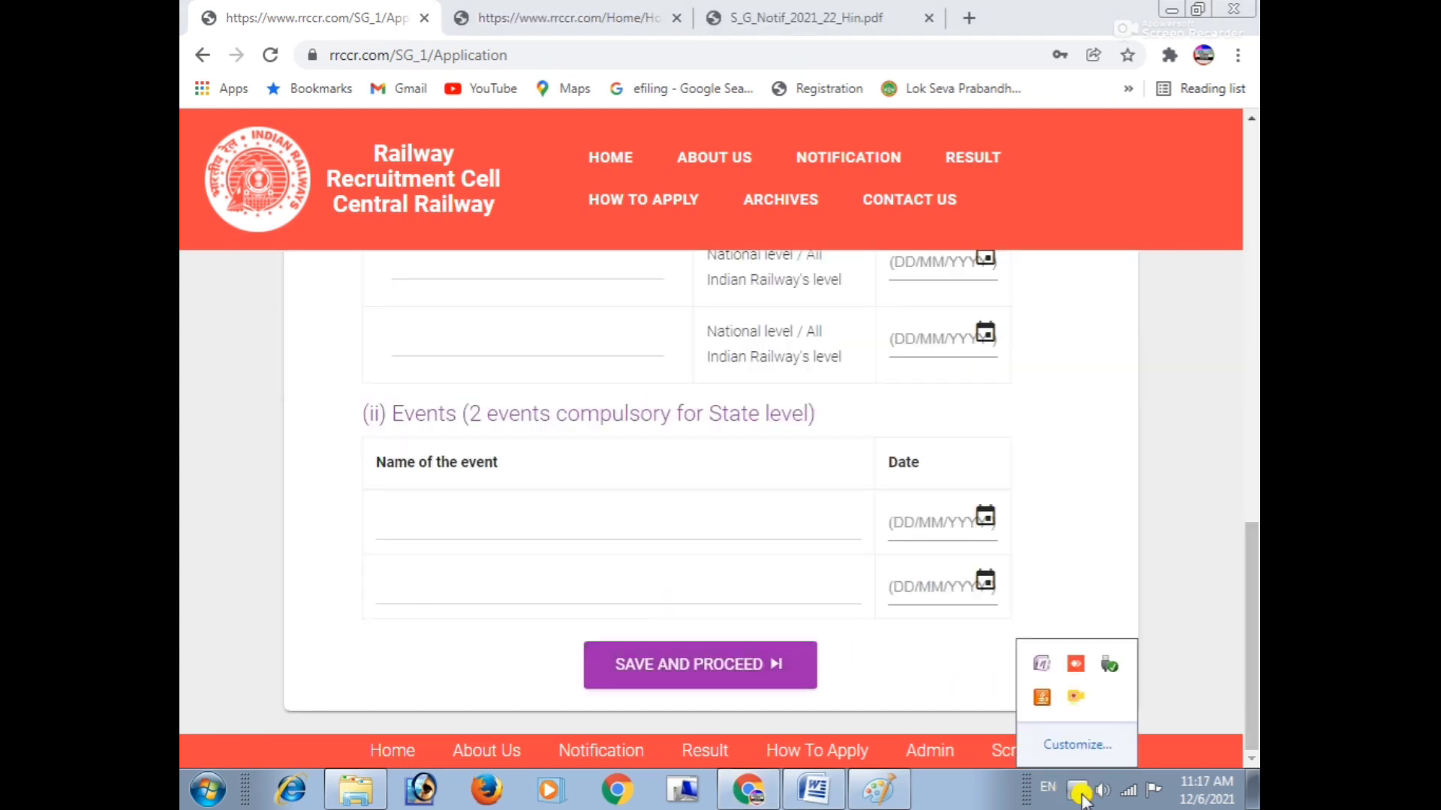
left_click(1082, 797)
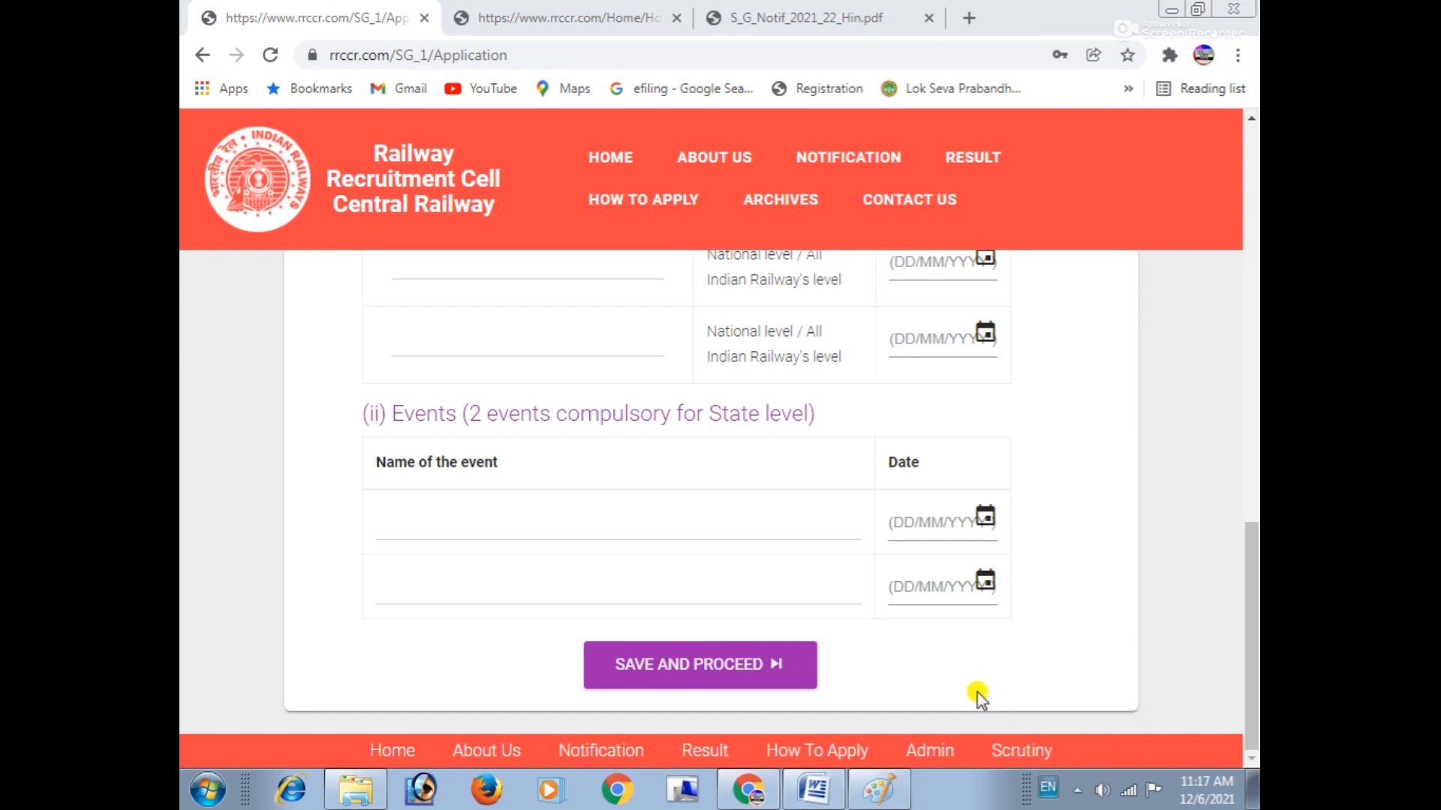